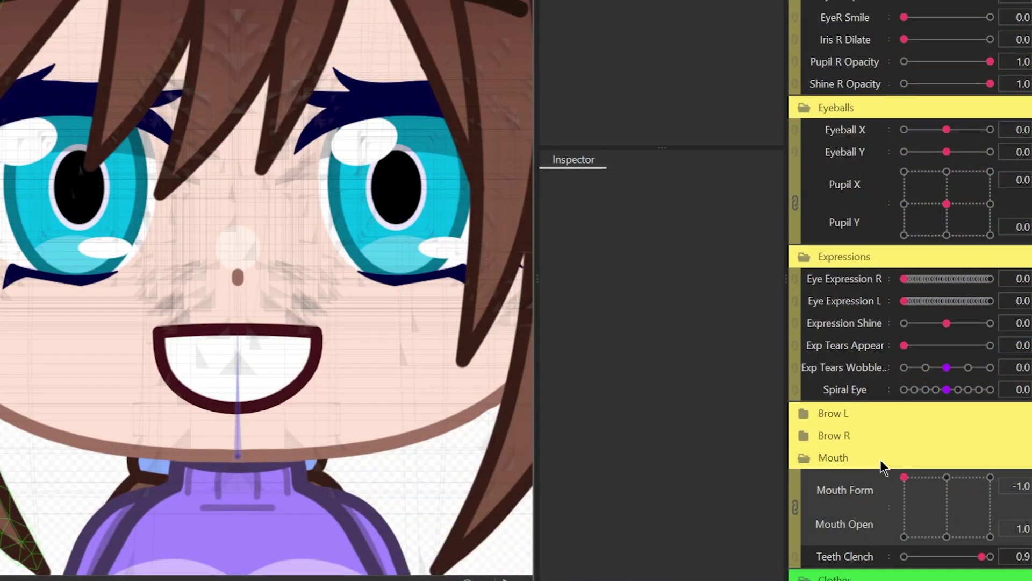
Move the Mouth Form/Open pad point to the top right and set Teeth Clench to 0
{"action": "left_click_drag", "start_coordinate": [947, 484], "coordinate": [1024, 497]}
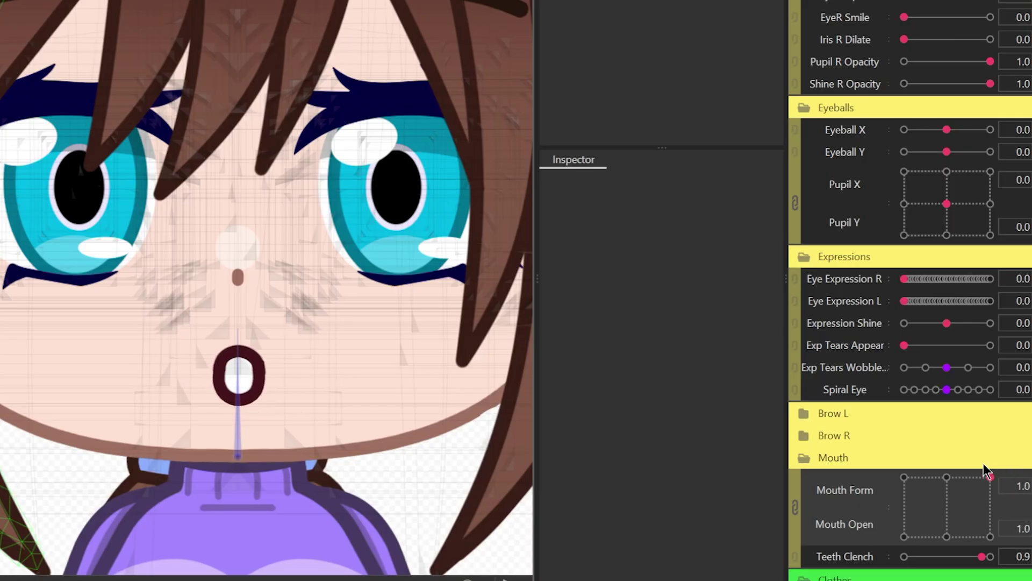
{"action": "left_click_drag", "start_coordinate": [977, 559], "coordinate": [899, 559]}
{"action": "left_click_drag", "start_coordinate": [904, 478], "coordinate": [924, 500]}
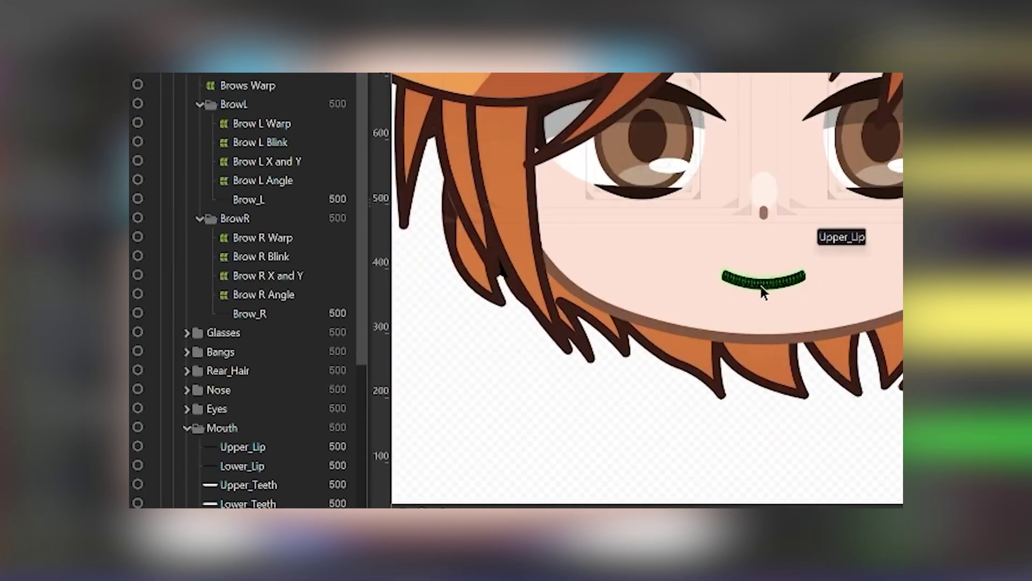
Unlink the Mouth Form/Open pad into separate sliders, then select the upper teeth mesh
{"action": "left_click", "coordinate": [761, 285]}
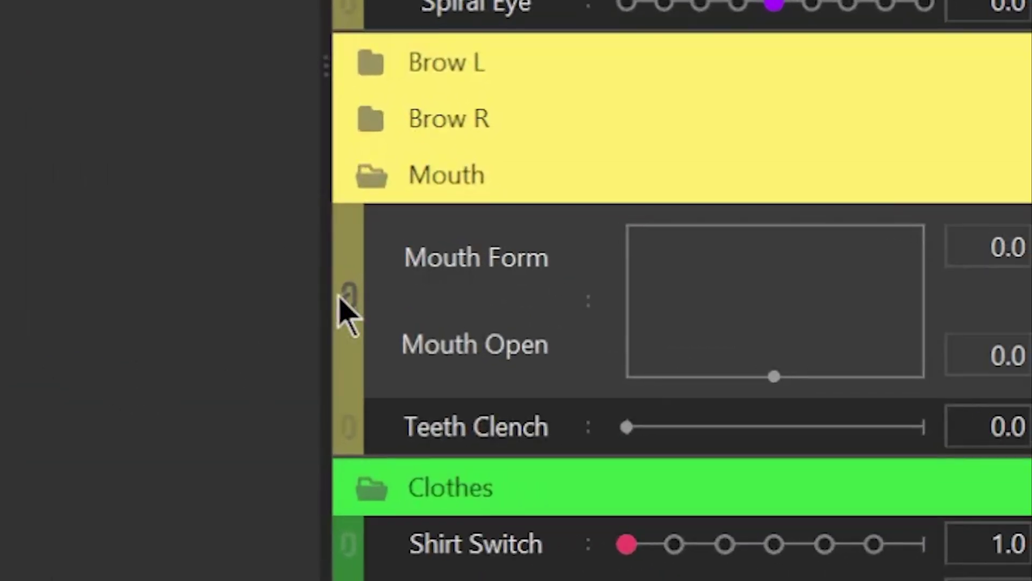
{"action": "left_click", "coordinate": [346, 297]}
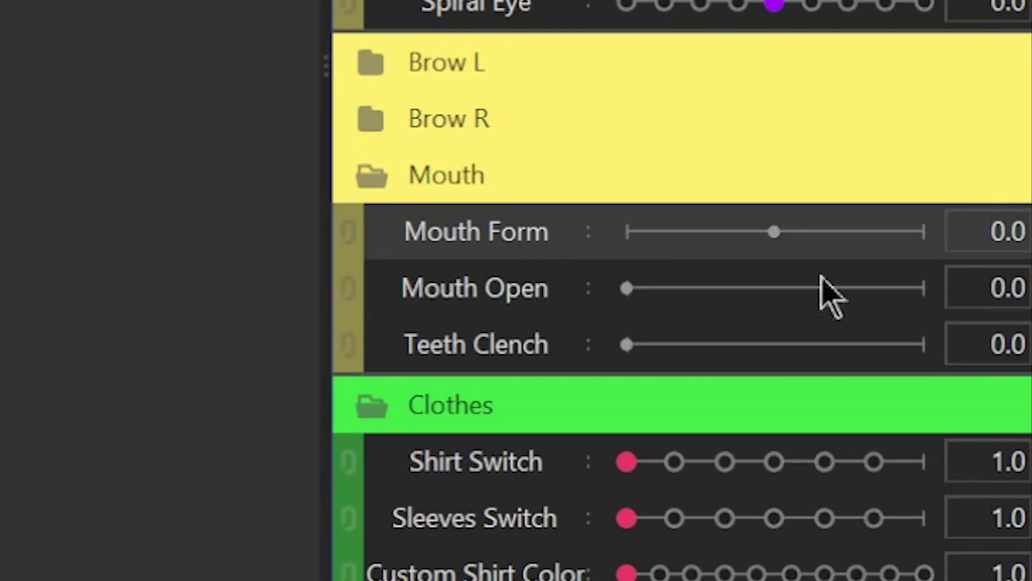
{"action": "left_click", "coordinate": [490, 286]}
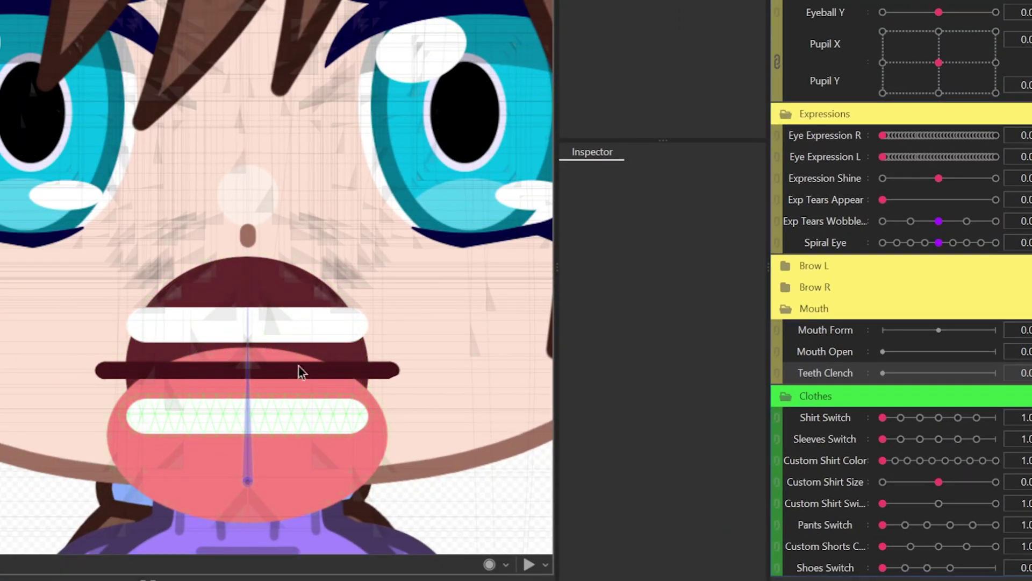
{"action": "left_click", "coordinate": [287, 330]}
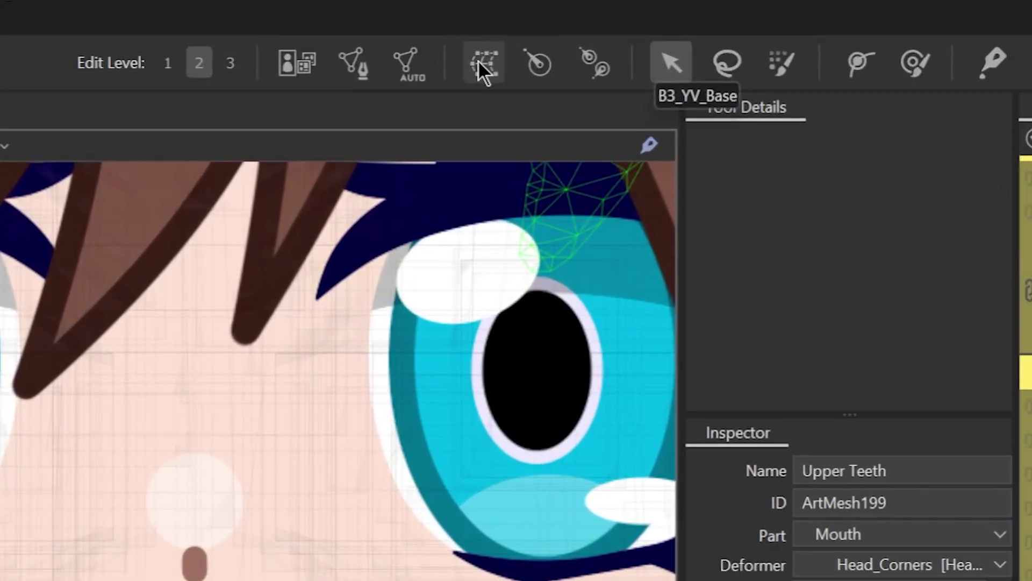
Create warp deformers named Upper Teeth Deformer and Lower Teeth Deformer around the teeth
{"action": "left_click", "coordinate": [478, 60]}
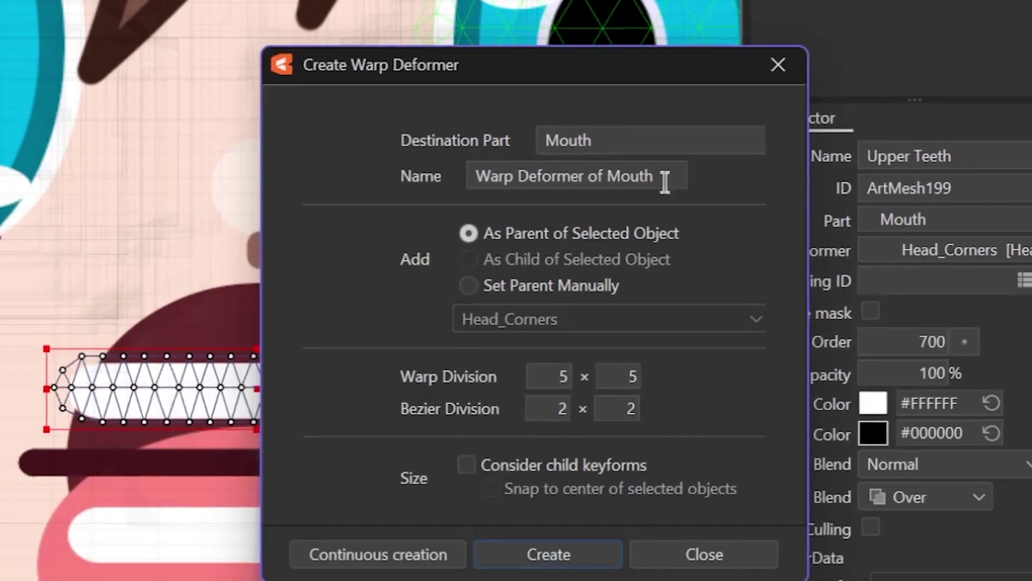
{"action": "triple_click", "coordinate": [665, 181]}
{"action": "type", "text": "Lower Teeth Deforme"}
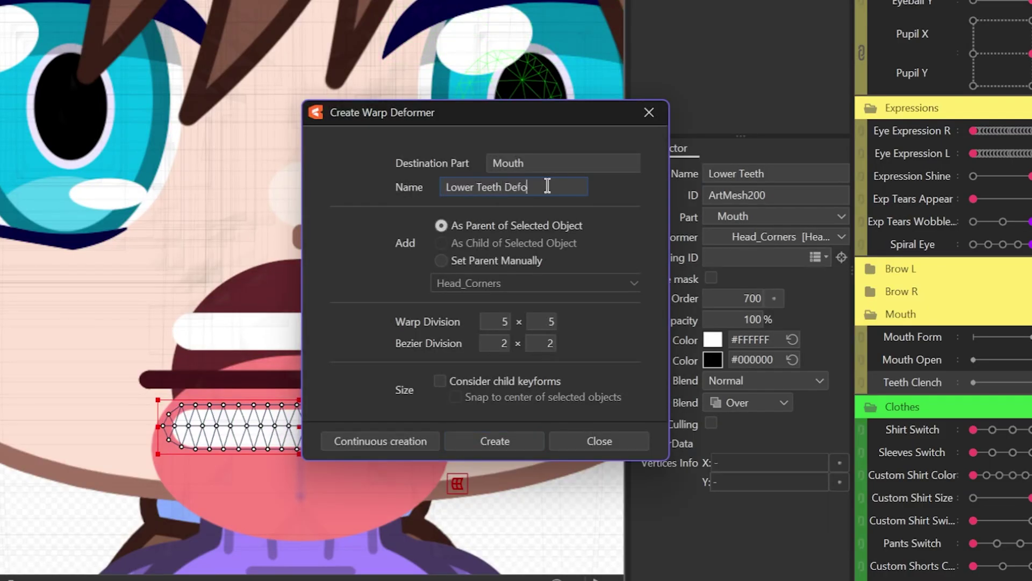
{"action": "key", "text": "Return"}
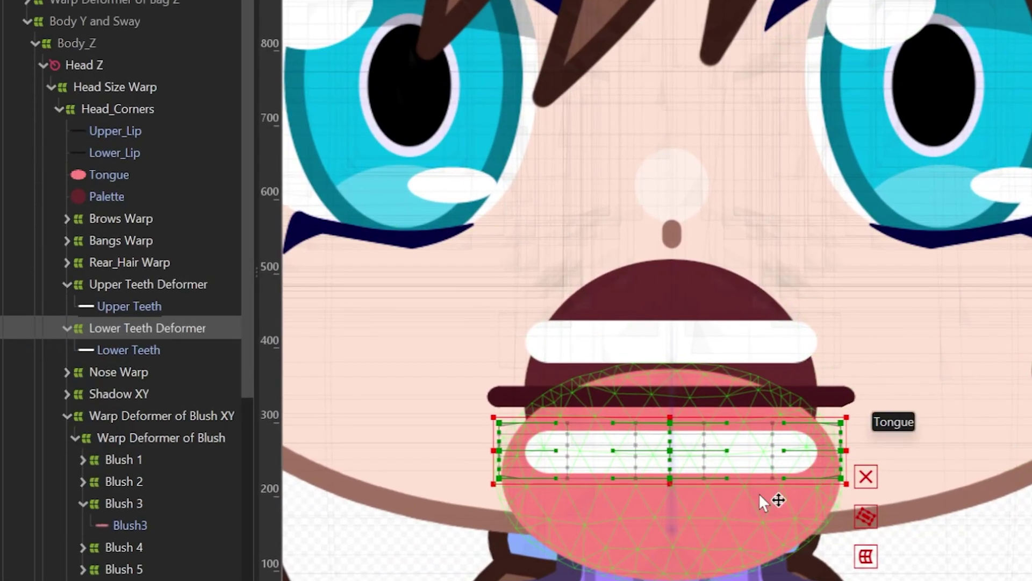
{"action": "left_click", "coordinate": [137, 287], "text": "ctrl"}
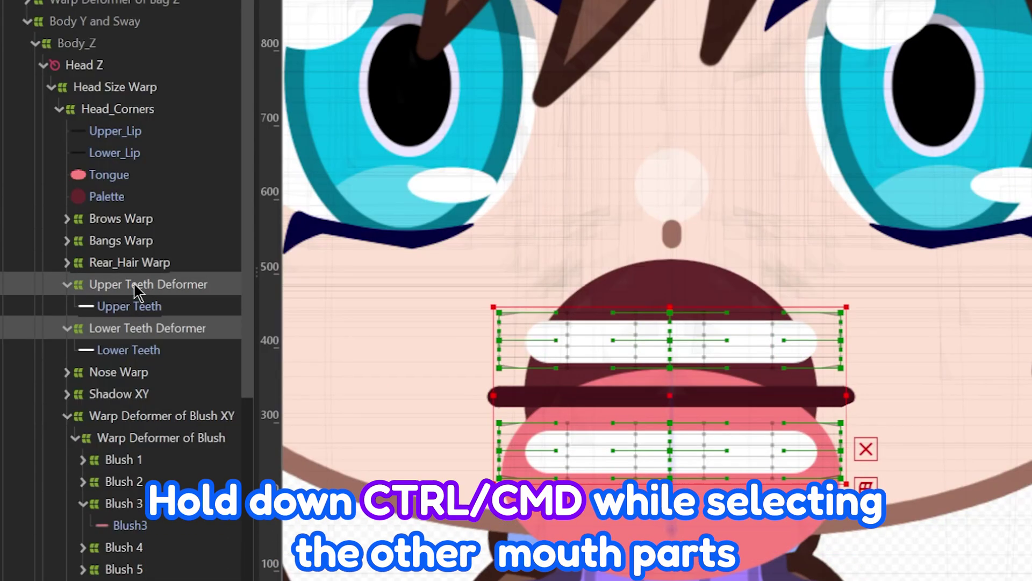
Select the Palette, Tongue, Lower_Lip and Upper_Lip parts together
{"action": "left_click", "coordinate": [114, 200], "text": "ctrl"}
{"action": "left_click", "coordinate": [113, 174], "text": "ctrl"}
{"action": "left_click", "coordinate": [112, 152], "text": "ctrl"}
{"action": "left_click", "coordinate": [110, 134], "text": "ctrl"}
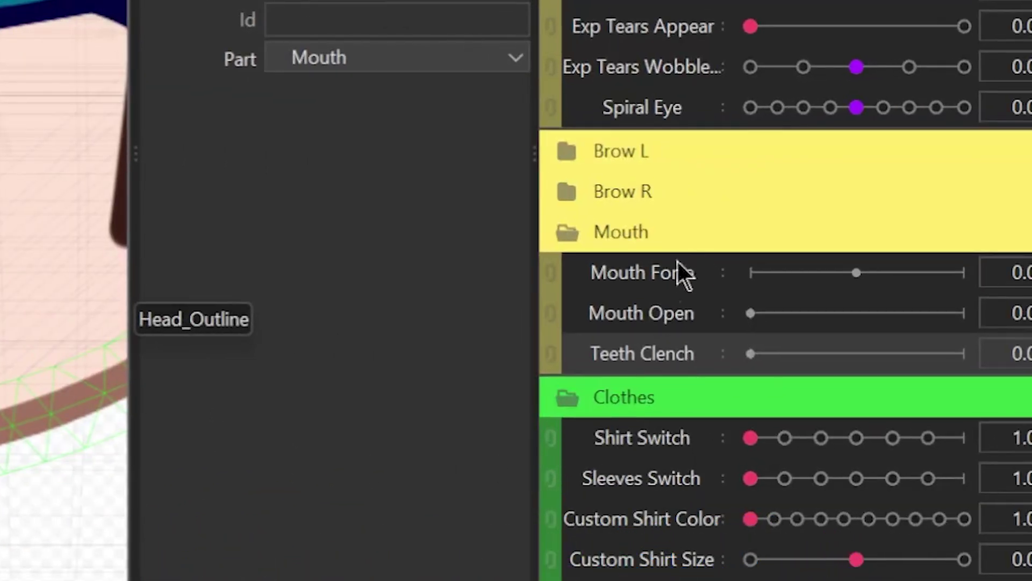
Add the 3x2 Mouth Form/Open keyform grid and hide the dark mouth interior
{"action": "left_click", "coordinate": [658, 278]}
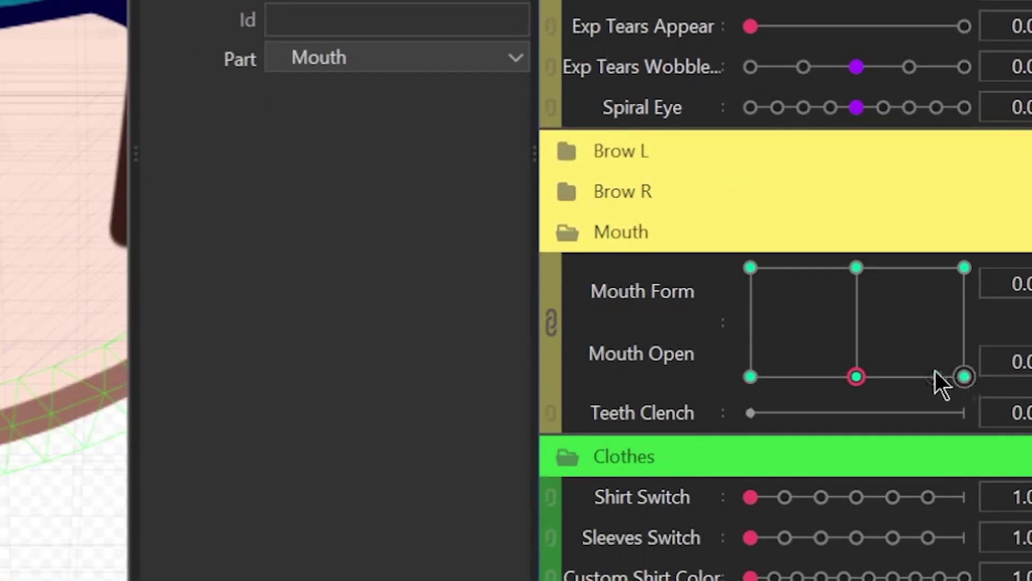
{"action": "left_click_drag", "start_coordinate": [935, 370], "coordinate": [791, 294]}
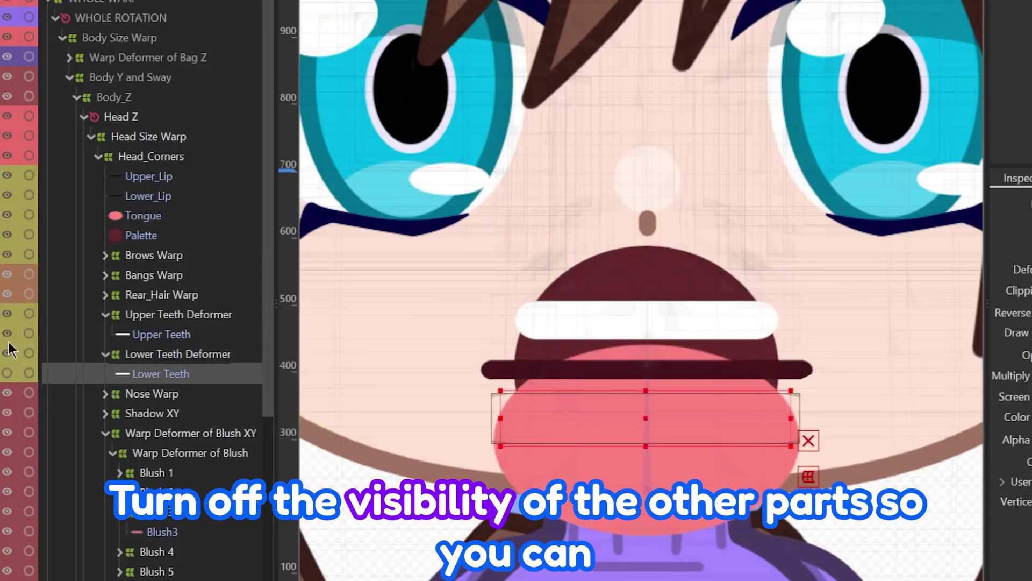
{"action": "left_click", "coordinate": [7, 235]}
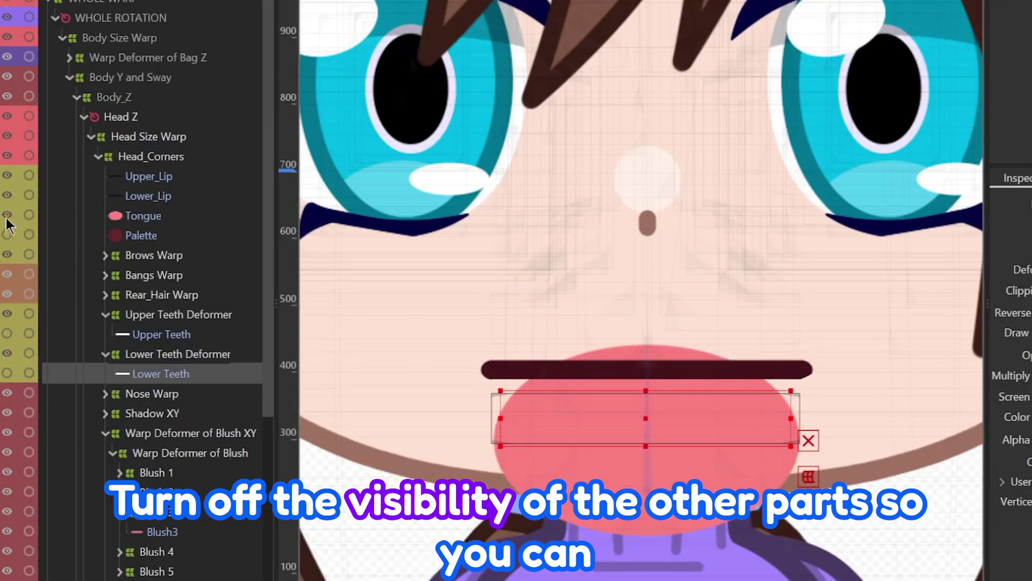
Hide the Tongue and select the Upper_Lip mesh
{"action": "left_click", "coordinate": [8, 216]}
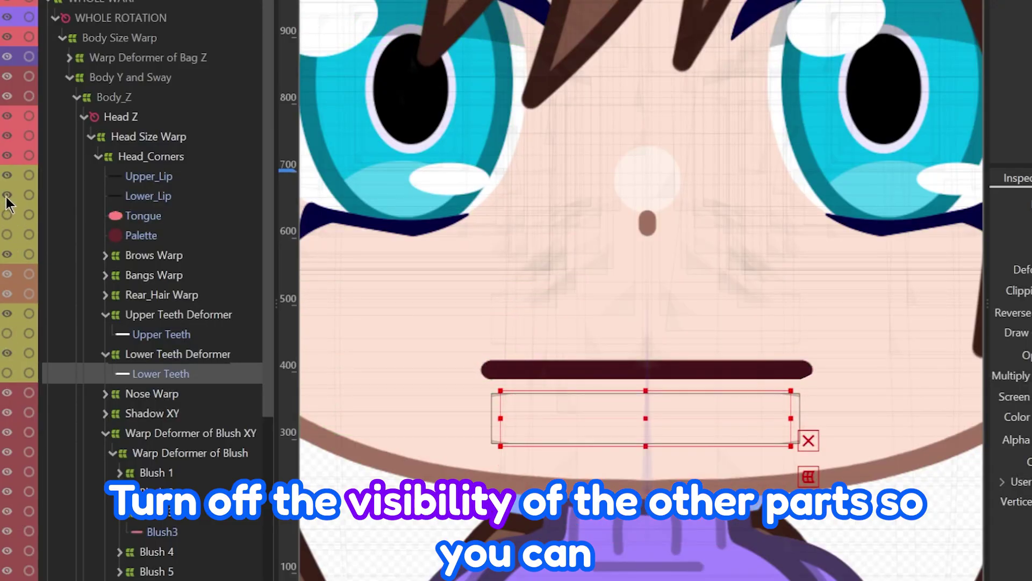
{"action": "left_click", "coordinate": [148, 176]}
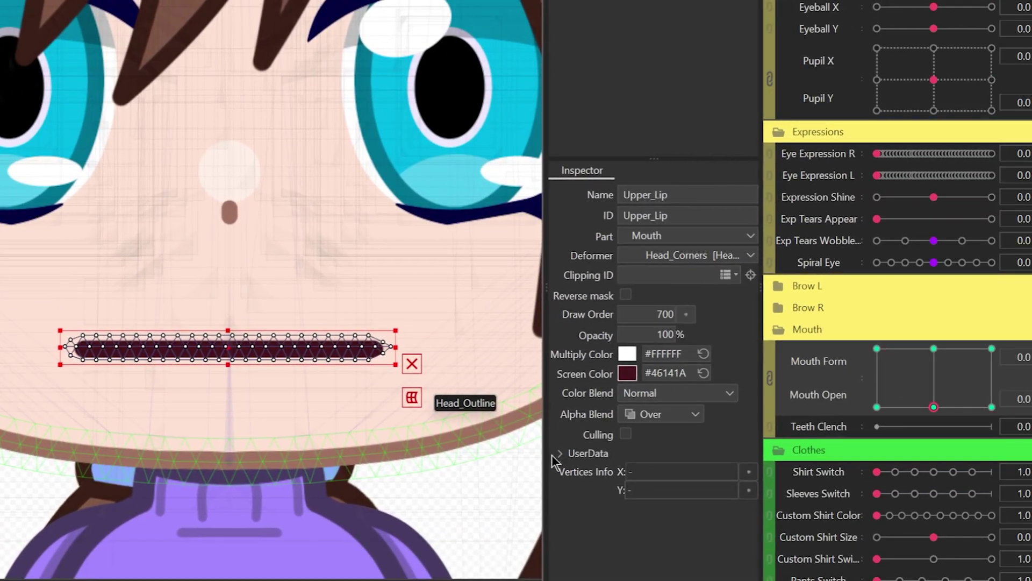
{"action": "scroll", "coordinate": [246, 400], "scroll_direction": "up", "scroll_amount": 2}
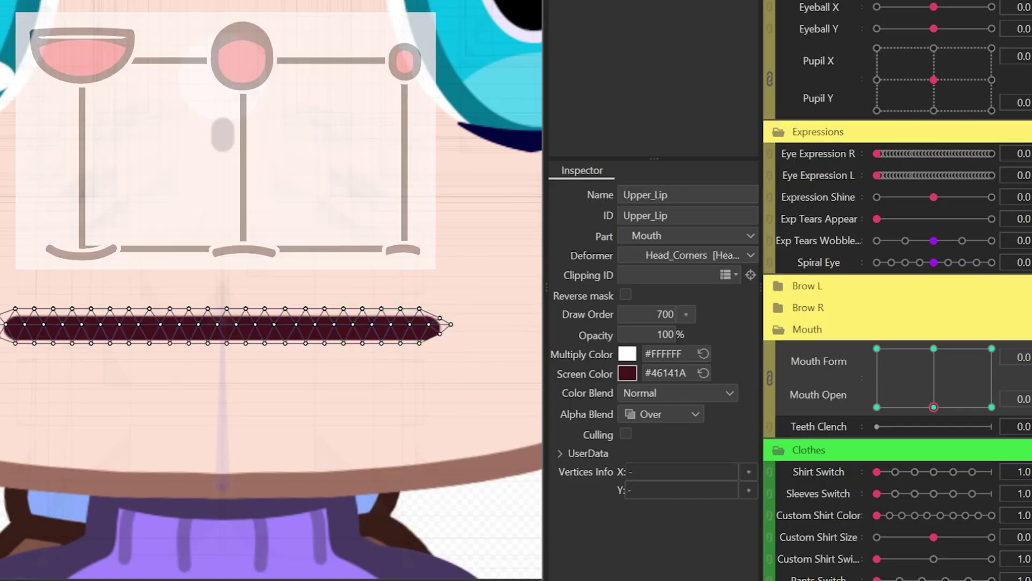
Place a four-point deform path along the Upper_Lip
{"action": "left_click", "coordinate": [130, 324]}
{"action": "left_click", "coordinate": [220, 324]}
{"action": "left_click", "coordinate": [342, 324]}
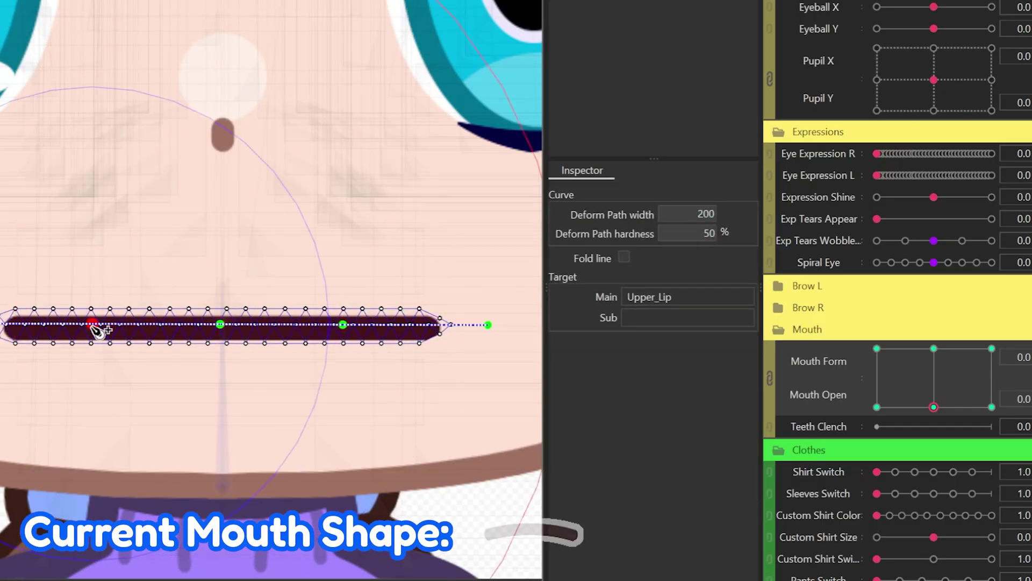
{"action": "left_click", "coordinate": [92, 324]}
{"action": "key", "text": "Escape"}
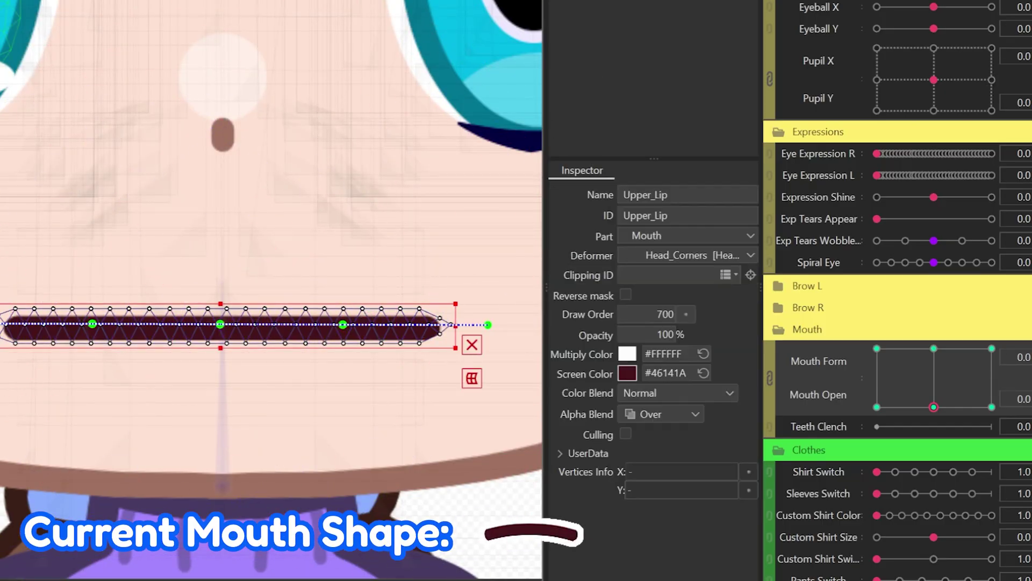
{"action": "scroll", "coordinate": [193, 322], "scroll_direction": "up", "scroll_amount": 2}
Bend the upper lip into an arc at the current keyform
{"action": "left_click_drag", "start_coordinate": [214, 321], "coordinate": [214, 309]}
{"action": "left_click_drag", "start_coordinate": [414, 321], "coordinate": [406, 334]}
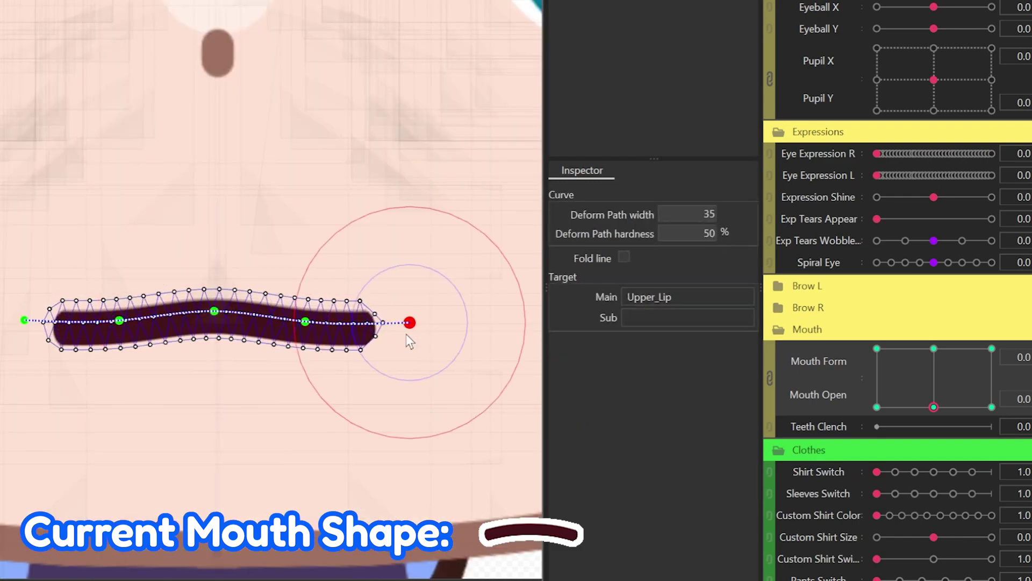
{"action": "left_click_drag", "start_coordinate": [305, 321], "coordinate": [305, 315]}
{"action": "left_click_drag", "start_coordinate": [25, 320], "coordinate": [31, 325]}
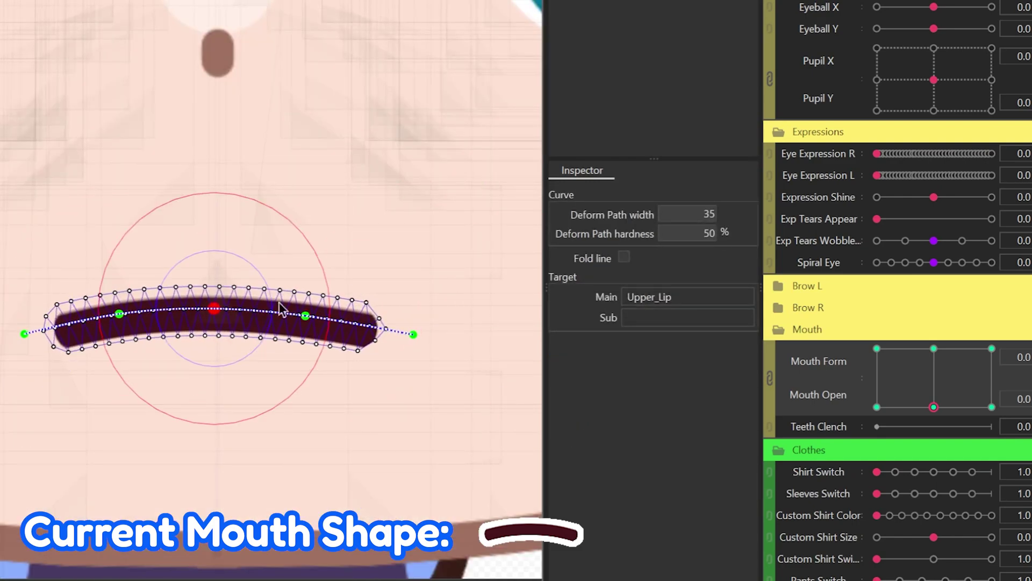
At Mouth Form -1.0, curve the upper lip into a frown
{"action": "left_click_drag", "start_coordinate": [933, 407], "coordinate": [877, 406]}
{"action": "key", "text": "Escape"}
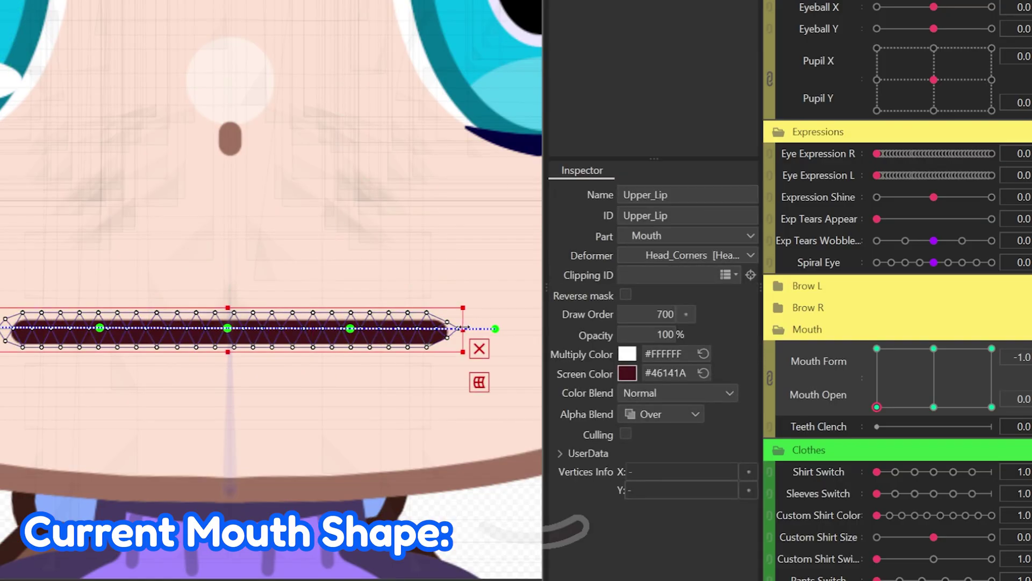
{"action": "left_click_drag", "start_coordinate": [207, 329], "coordinate": [231, 341]}
{"action": "left_click_drag", "start_coordinate": [300, 330], "coordinate": [300, 343]}
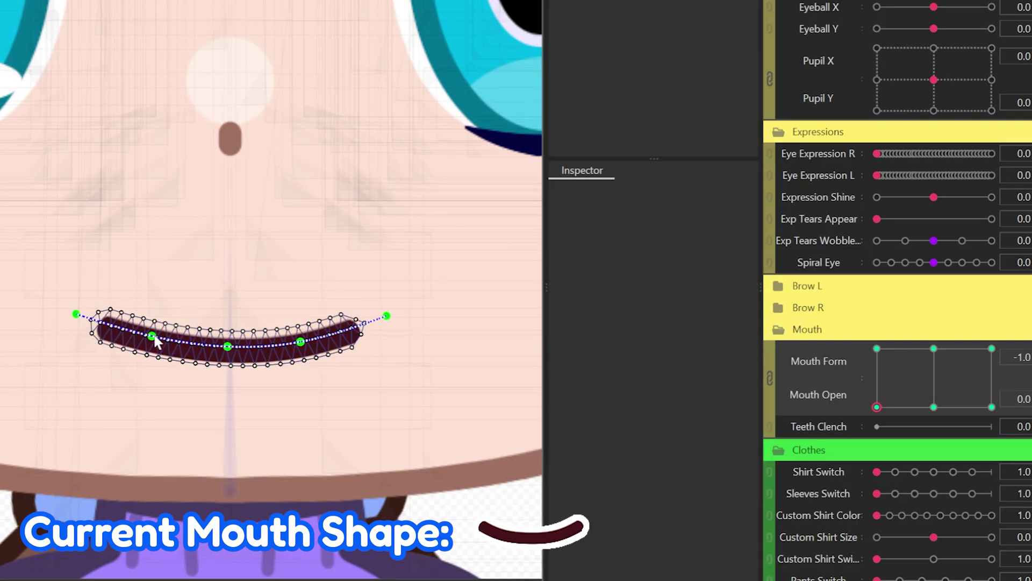
{"action": "left_click_drag", "start_coordinate": [323, 331], "coordinate": [382, 325]}
{"action": "scroll", "coordinate": [259, 409], "scroll_direction": "down", "scroll_amount": 2}
{"action": "scroll", "coordinate": [259, 409], "scroll_direction": "up", "scroll_amount": 2}
Refine the upper lip's curve by adjusting its deform path points
{"action": "left_click", "coordinate": [140, 364]}
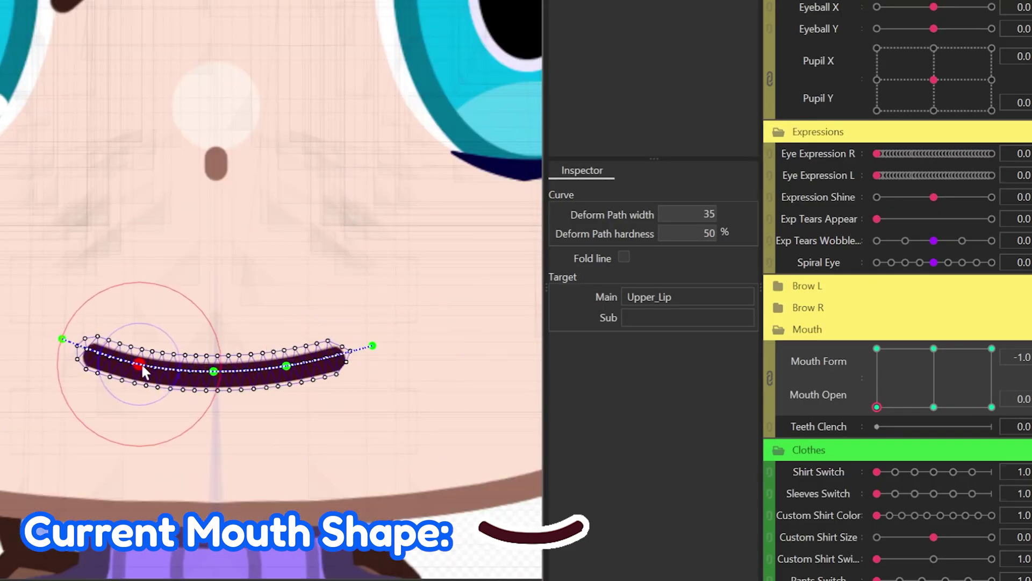
{"action": "left_click", "coordinate": [370, 344]}
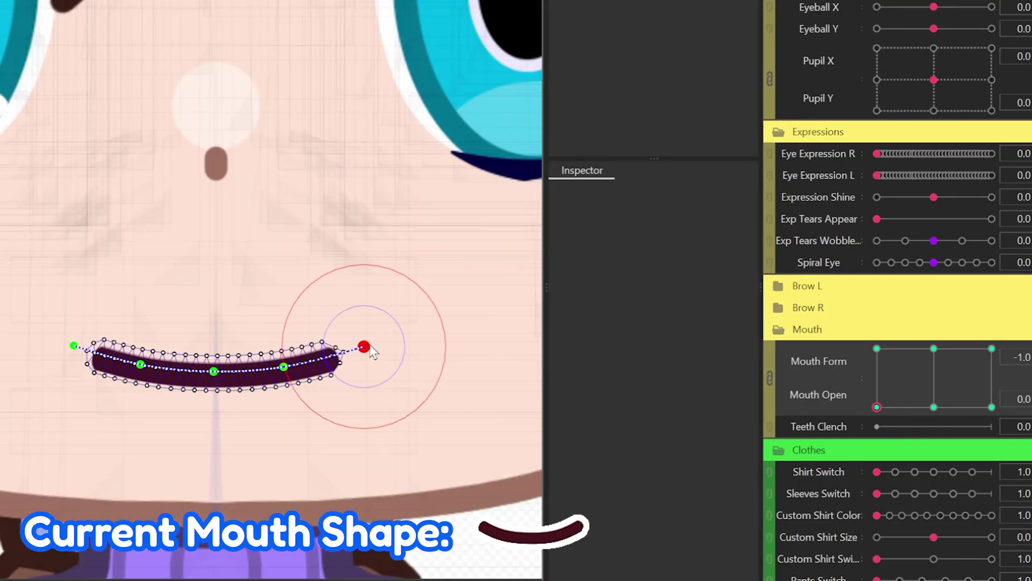
{"action": "scroll", "coordinate": [244, 324], "scroll_direction": "down", "scroll_amount": 2}
{"action": "scroll", "coordinate": [189, 259], "scroll_direction": "down", "scroll_amount": 2}
{"action": "scroll", "coordinate": [200, 293], "scroll_direction": "up", "scroll_amount": 4}
{"action": "left_click", "coordinate": [230, 412]}
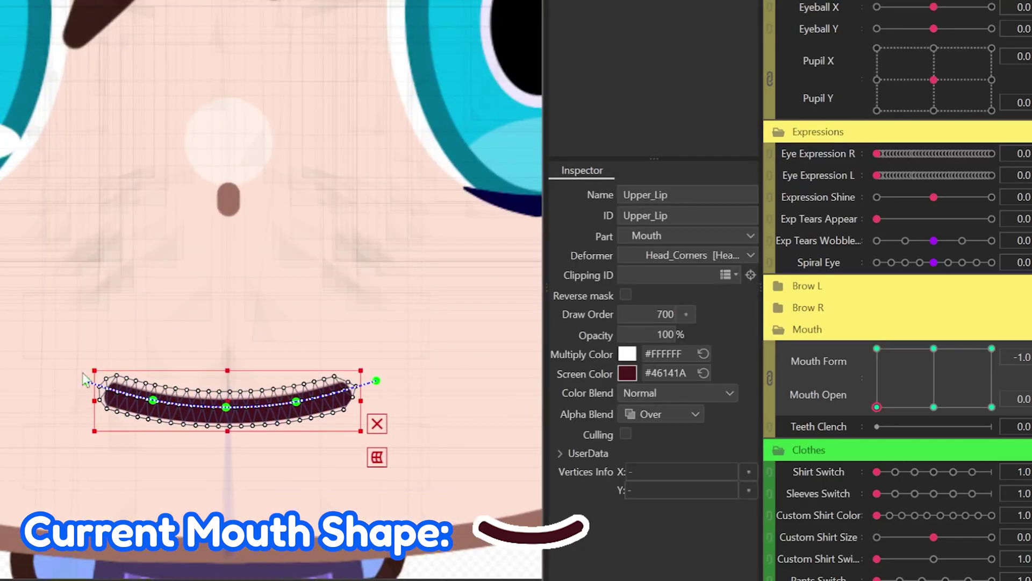
{"action": "left_click", "coordinate": [163, 398]}
{"action": "left_click", "coordinate": [381, 371]}
{"action": "left_click", "coordinate": [230, 411]}
{"action": "left_click", "coordinate": [382, 371]}
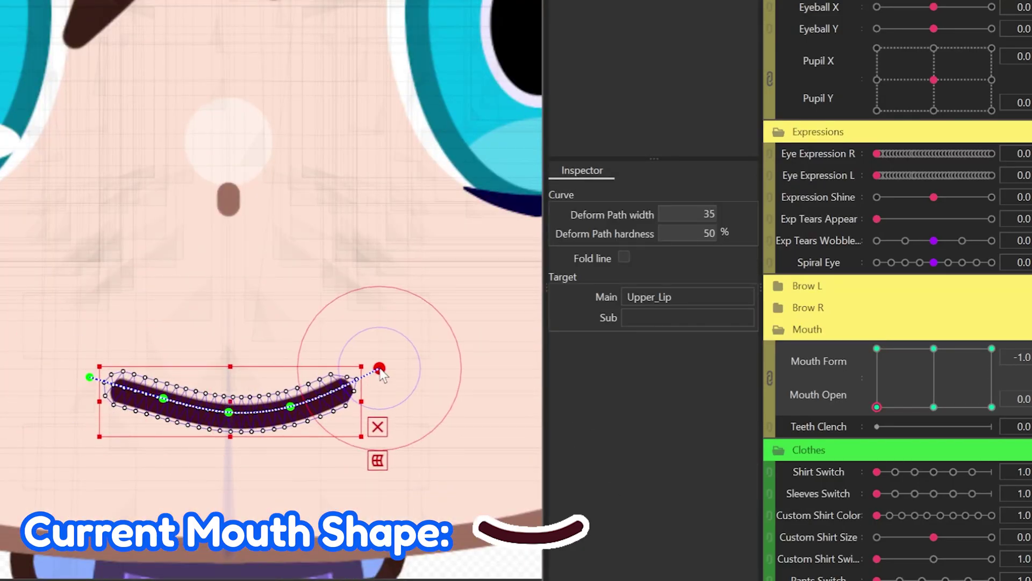
{"action": "left_click", "coordinate": [231, 411]}
{"action": "left_click", "coordinate": [90, 377]}
{"action": "scroll", "coordinate": [98, 367], "scroll_direction": "up", "scroll_amount": 2}
{"action": "scroll", "coordinate": [97, 368], "scroll_direction": "down", "scroll_amount": 2}
{"action": "left_click", "coordinate": [240, 422]}
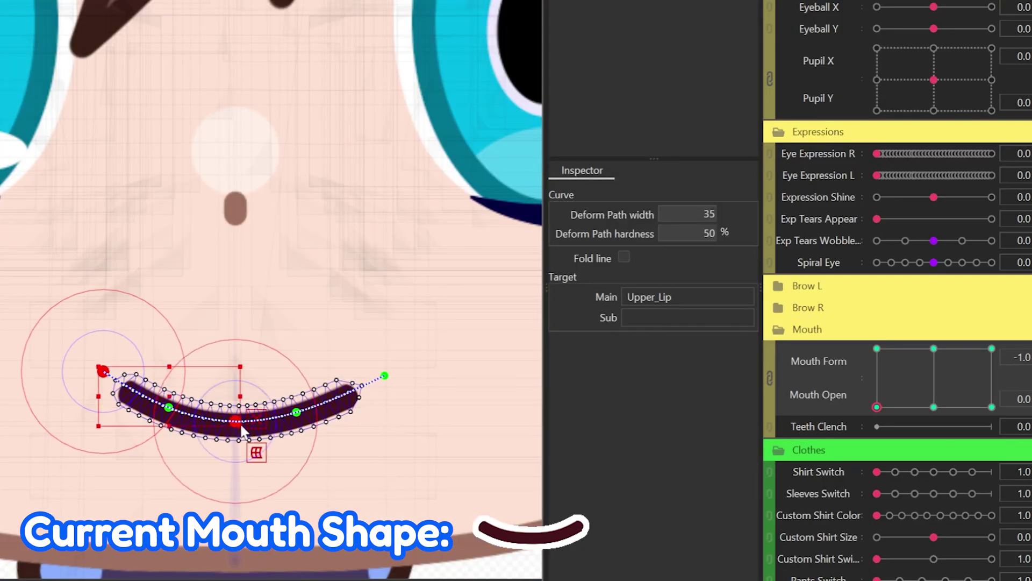
{"action": "scroll", "coordinate": [240, 422], "scroll_direction": "down", "scroll_amount": 2}
{"action": "scroll", "coordinate": [239, 421], "scroll_direction": "up", "scroll_amount": 2}
Move to the smiling Mouth Form keyform and adjust the Upper_Lip path points
{"action": "left_click_drag", "start_coordinate": [877, 407], "coordinate": [921, 429]}
{"action": "left_click", "coordinate": [922, 427]}
{"action": "left_click", "coordinate": [877, 406]}
{"action": "scroll", "coordinate": [452, 431], "scroll_direction": "down", "scroll_amount": 2}
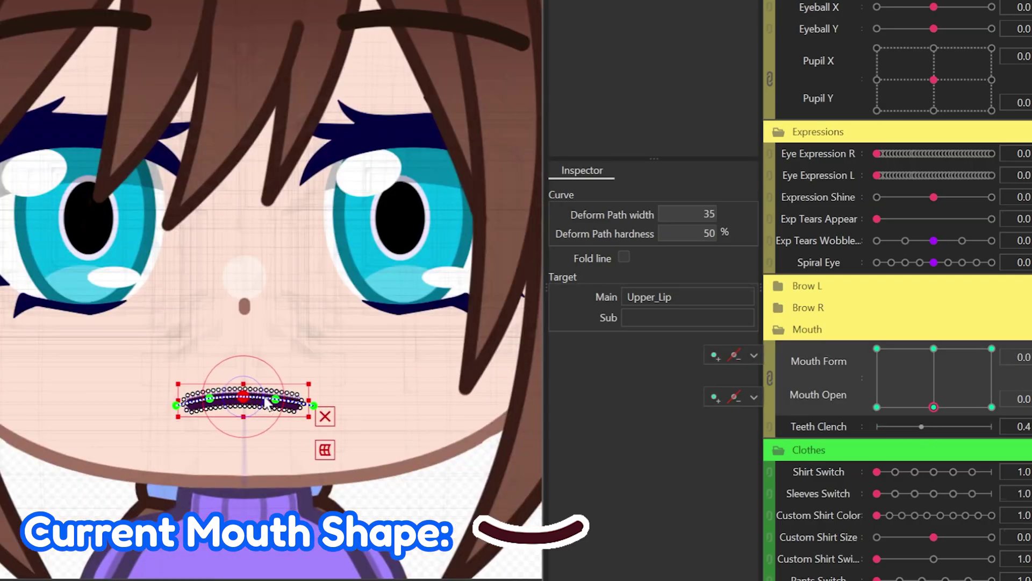
{"action": "scroll", "coordinate": [452, 430], "scroll_direction": "up", "scroll_amount": 2}
{"action": "scroll", "coordinate": [257, 428], "scroll_direction": "down", "scroll_amount": 1}
{"action": "left_click", "coordinate": [246, 403]}
{"action": "left_click", "coordinate": [207, 426]}
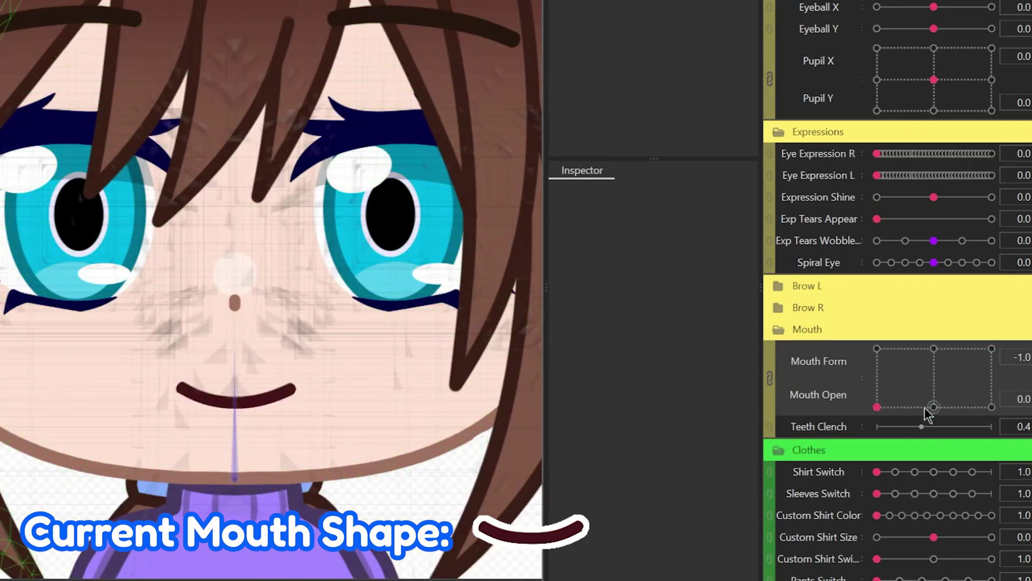
{"action": "scroll", "coordinate": [194, 371], "scroll_direction": "up", "scroll_amount": 2}
{"action": "left_click", "coordinate": [101, 365]}
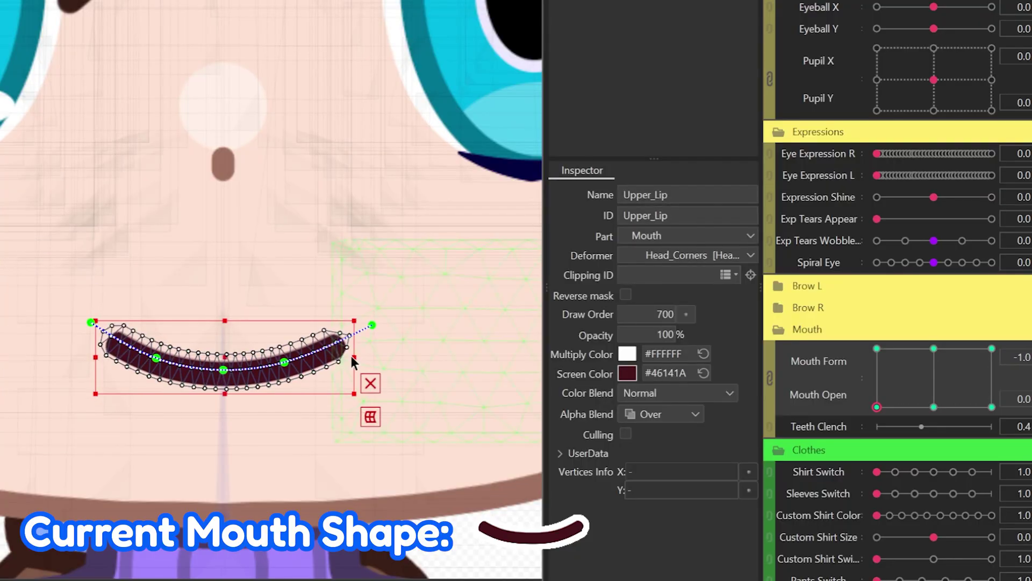
{"action": "scroll", "coordinate": [110, 327], "scroll_direction": "up", "scroll_amount": 1}
{"action": "left_click", "coordinate": [165, 366]}
{"action": "left_click", "coordinate": [332, 369]}
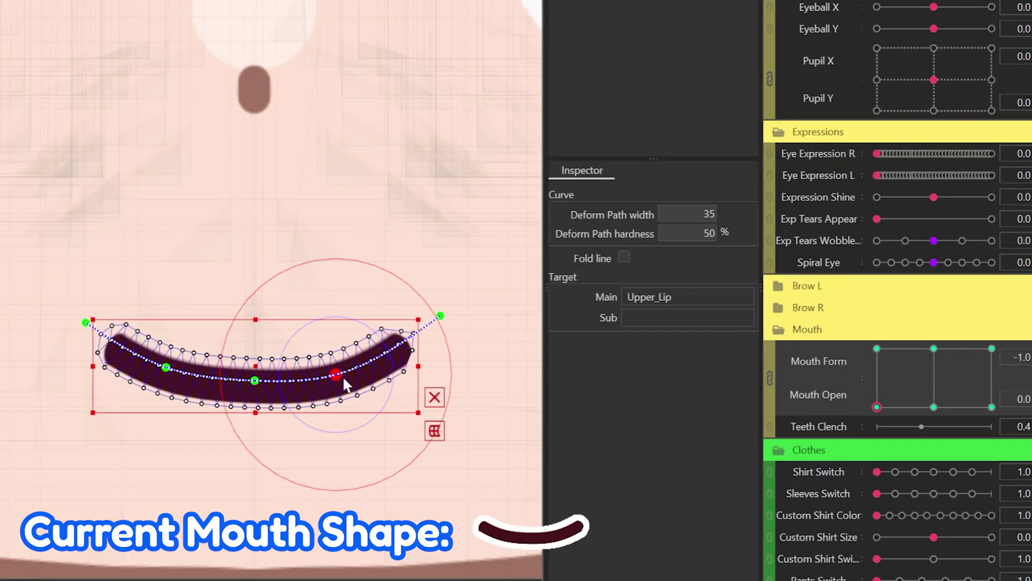
{"action": "scroll", "coordinate": [324, 343], "scroll_direction": "down", "scroll_amount": 2}
Flatten the upper lip at neutral Mouth Form and arch it at Mouth Form 1.0
{"action": "left_click", "coordinate": [324, 340]}
{"action": "scroll", "coordinate": [325, 343], "scroll_direction": "down", "scroll_amount": 2}
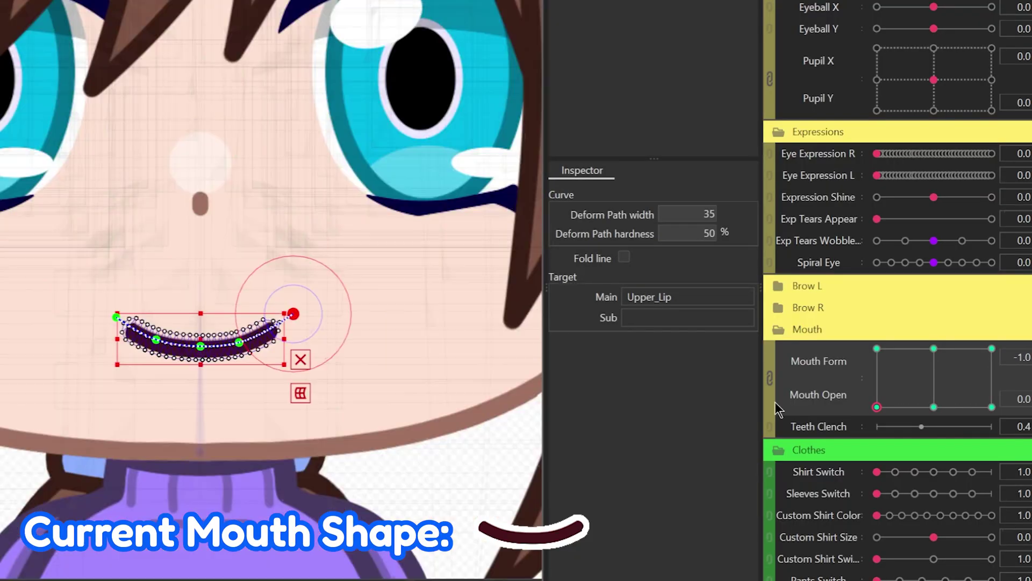
{"action": "left_click", "coordinate": [933, 407]}
{"action": "scroll", "coordinate": [314, 343], "scroll_direction": "up", "scroll_amount": 2}
{"action": "scroll", "coordinate": [170, 324], "scroll_direction": "down", "scroll_amount": 2}
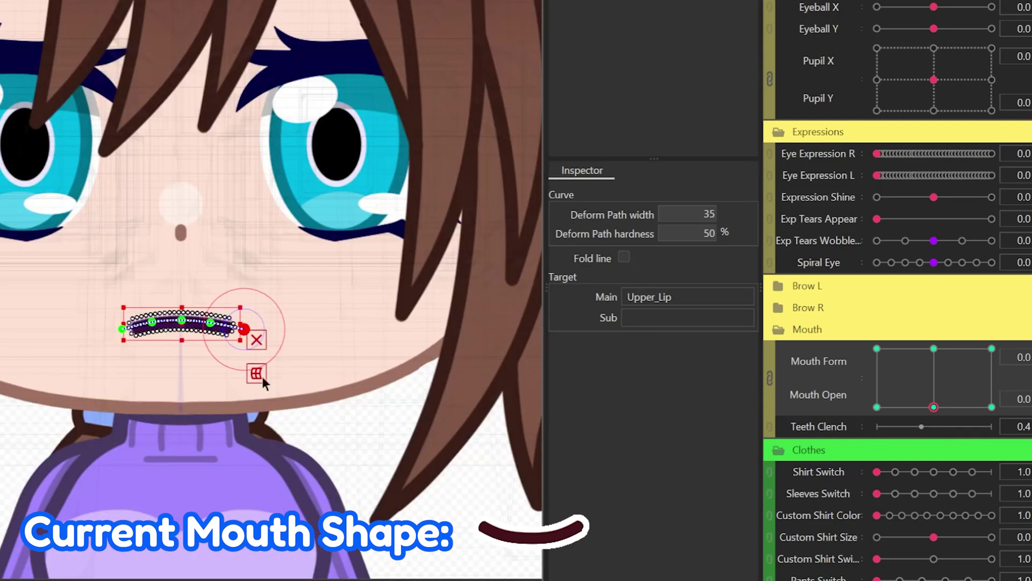
{"action": "left_click", "coordinate": [210, 294]}
{"action": "scroll", "coordinate": [339, 323], "scroll_direction": "up", "scroll_amount": 2}
{"action": "scroll", "coordinate": [326, 363], "scroll_direction": "down", "scroll_amount": 2}
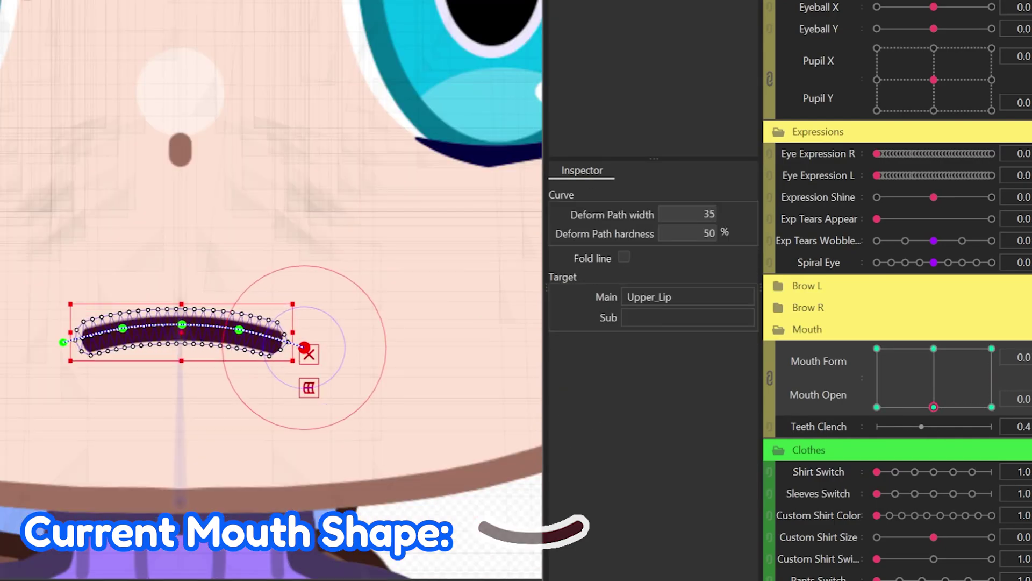
{"action": "left_click", "coordinate": [992, 407]}
{"action": "scroll", "coordinate": [181, 330], "scroll_direction": "up", "scroll_amount": 2}
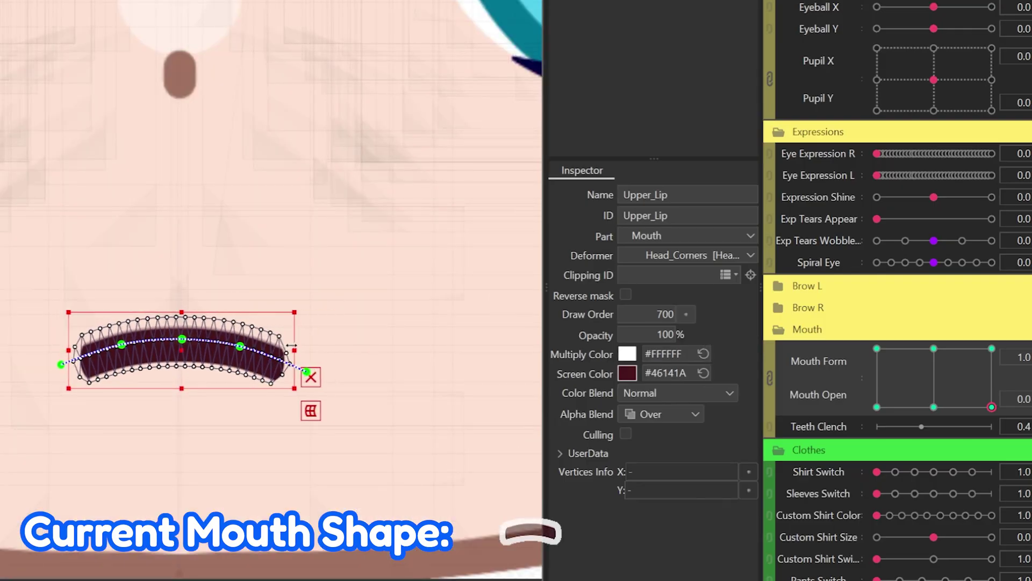
{"action": "left_click", "coordinate": [315, 381]}
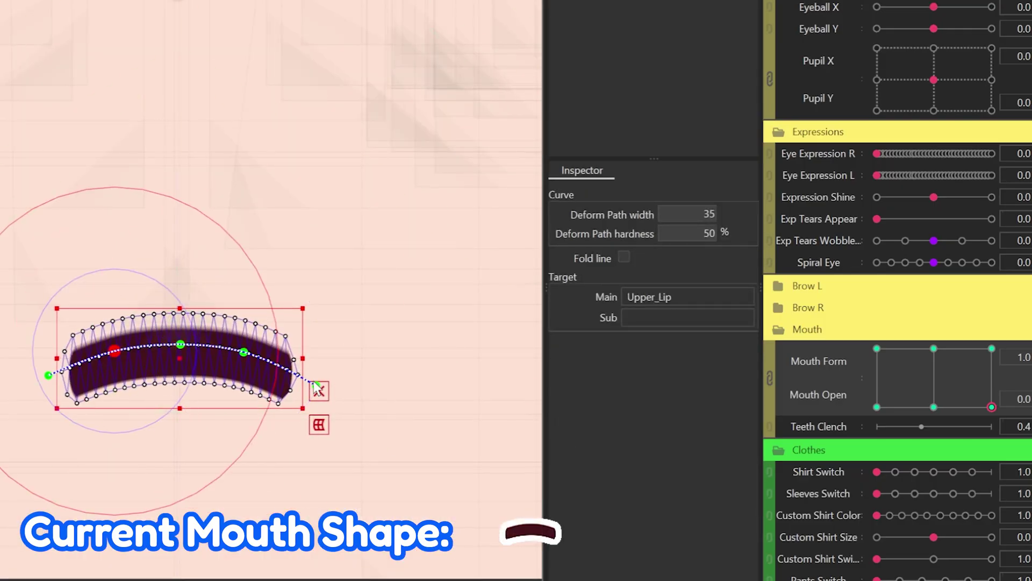
{"action": "scroll", "coordinate": [317, 387], "scroll_direction": "down", "scroll_amount": 2}
{"action": "scroll", "coordinate": [202, 323], "scroll_direction": "up", "scroll_amount": 2}
{"action": "left_click", "coordinate": [957, 407]}
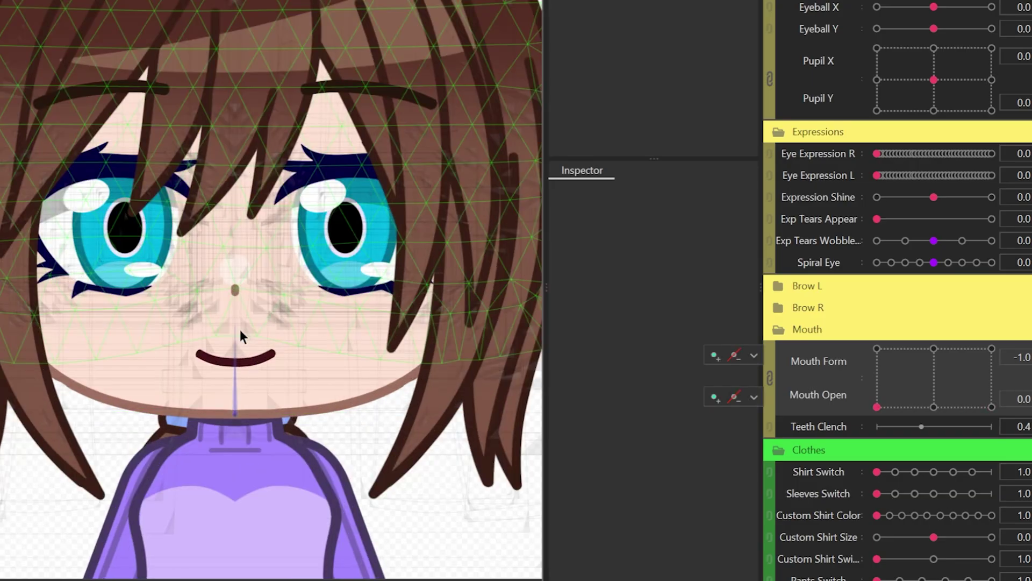
{"action": "left_click", "coordinate": [680, 402]}
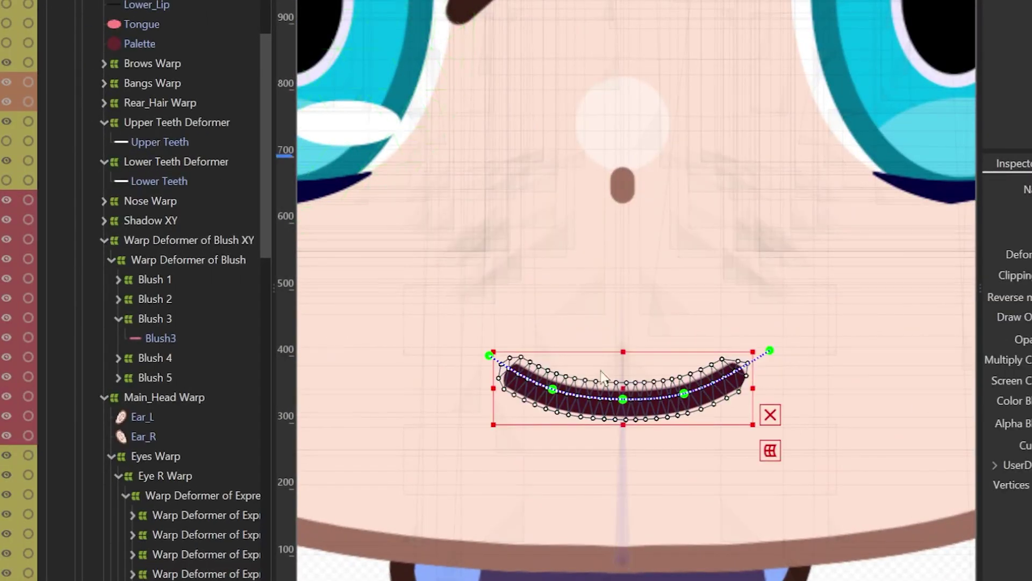
{"action": "left_click", "coordinate": [6, 10]}
Copy the Upper_Lip shape onto the Lower_Lip at the current Mouth Form keyform
{"action": "left_click", "coordinate": [147, 4]}
{"action": "key", "text": "ctrl+shift+c"}
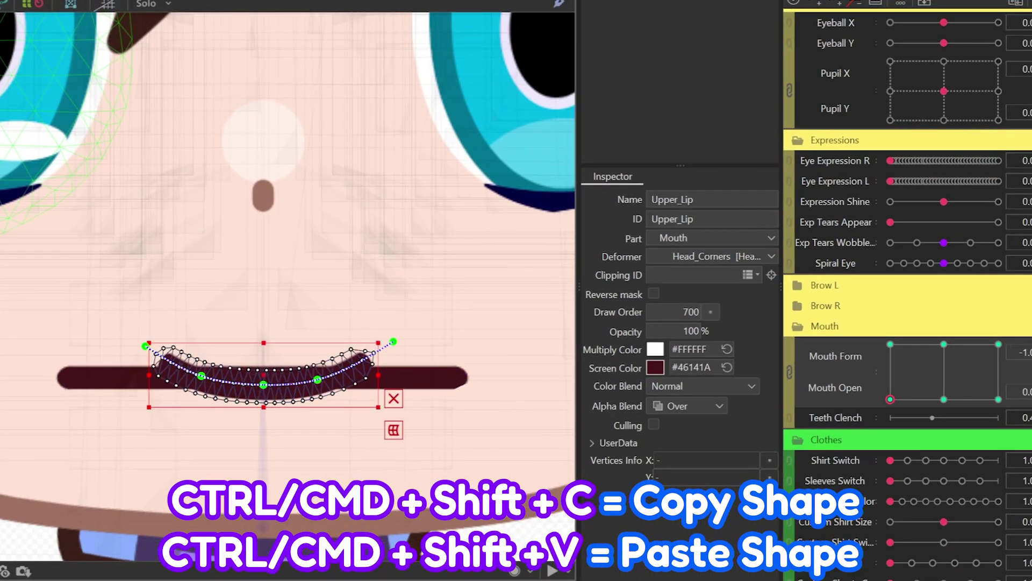
{"action": "left_click", "coordinate": [428, 378]}
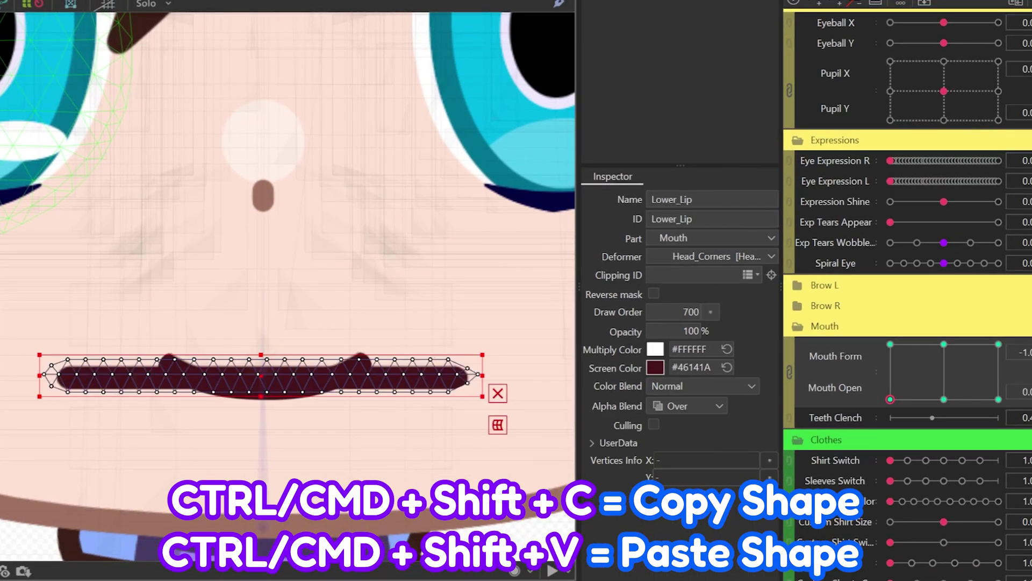
{"action": "key", "text": "ctrl+shift+v"}
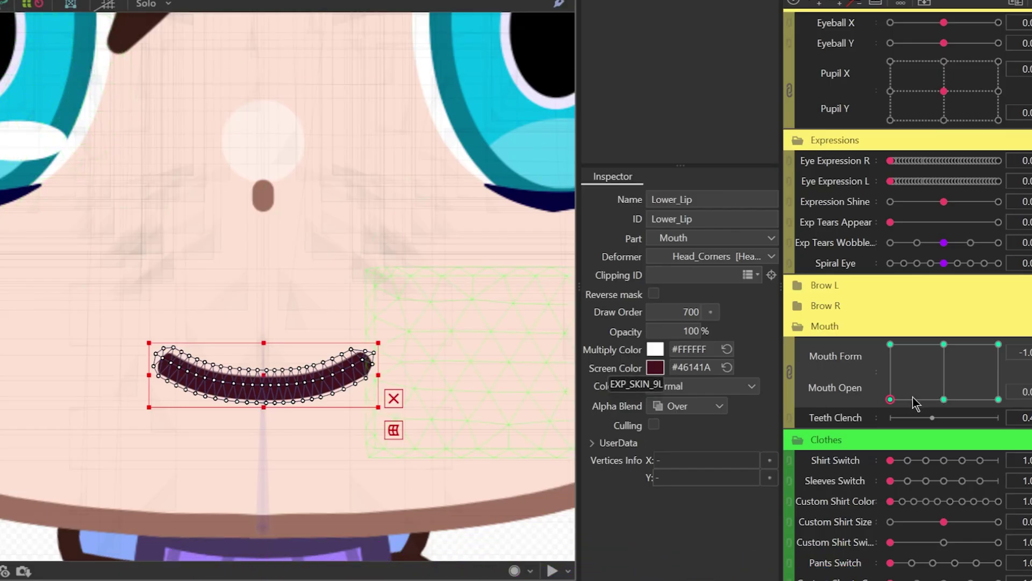
Paste the lip shape onto Lower_Lip at the neutral Mouth Form keyform
{"action": "left_click_drag", "start_coordinate": [914, 403], "coordinate": [936, 411]}
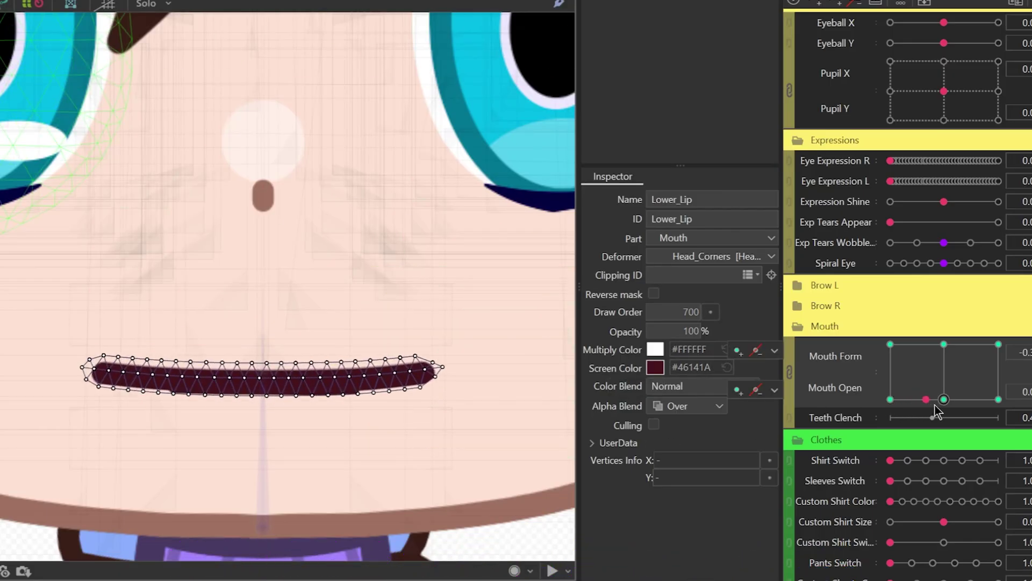
{"action": "left_click", "coordinate": [944, 400]}
{"action": "left_click", "coordinate": [266, 386]}
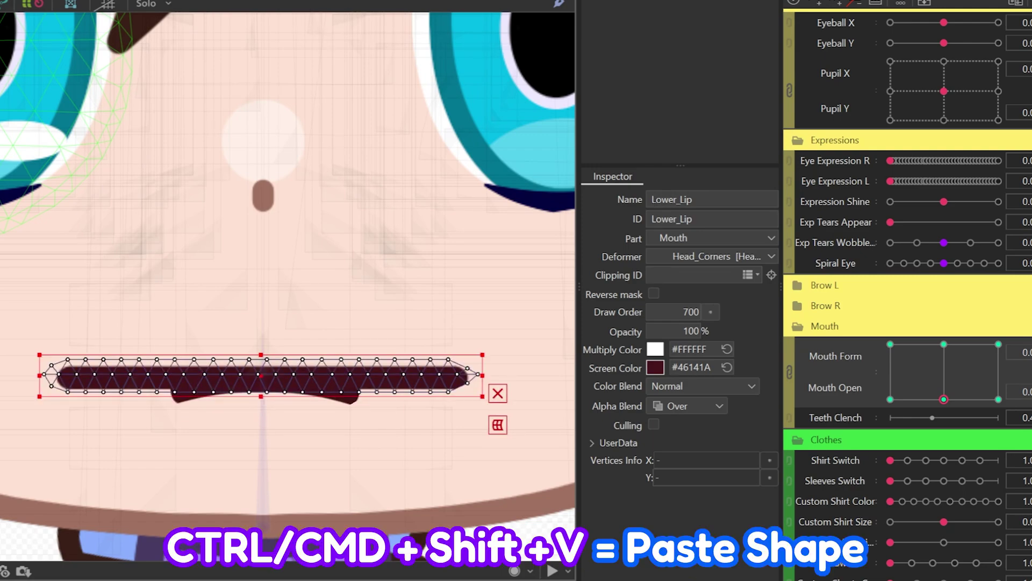
{"action": "key", "text": "ctrl+shift+v"}
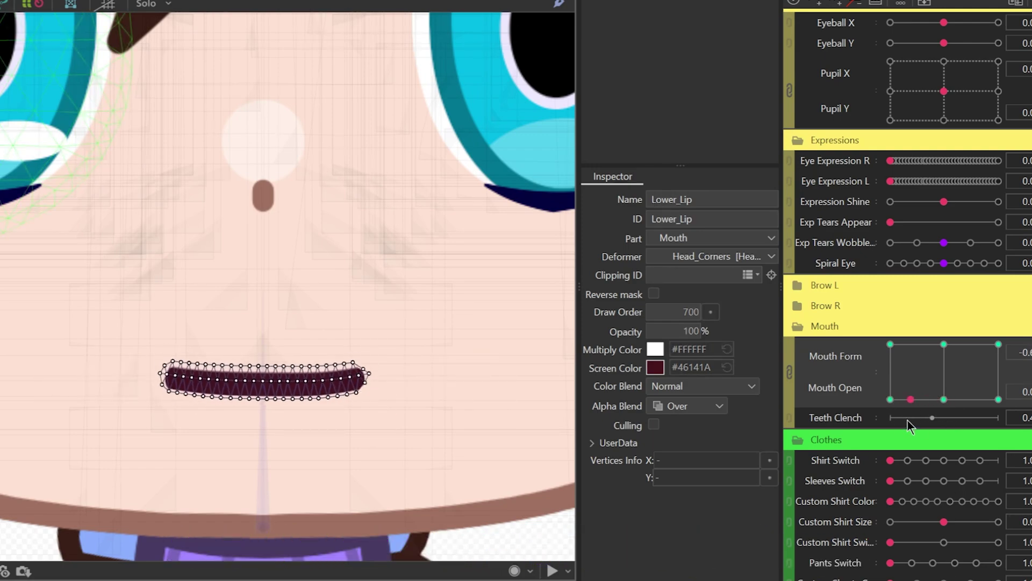
Copy the Upper_Lip curve onto Lower_Lip at Mouth Form 1.0 and the smile extreme
{"action": "left_click", "coordinate": [998, 399]}
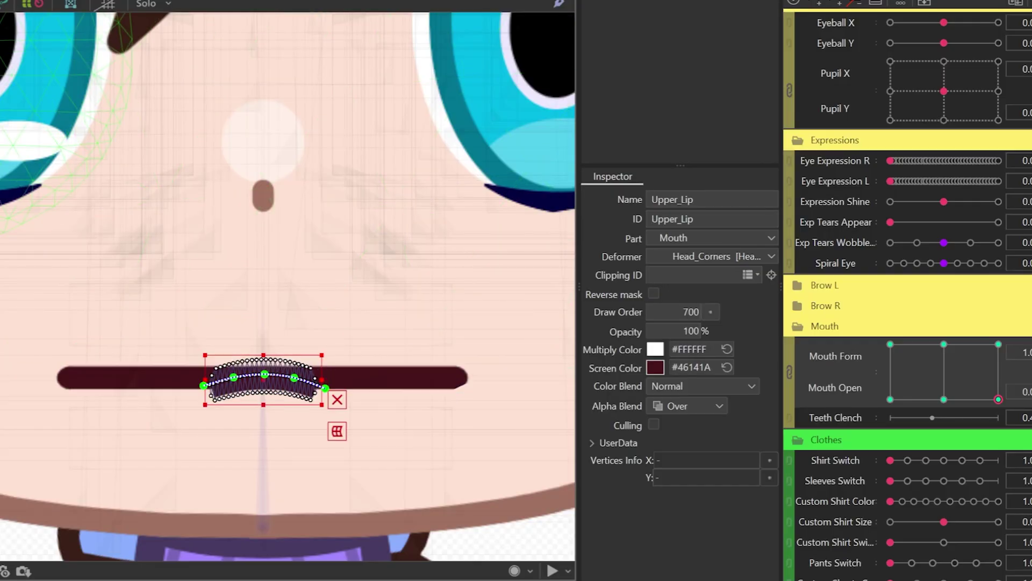
{"action": "key", "text": "ctrl+shift+c"}
{"action": "left_click", "coordinate": [161, 375]}
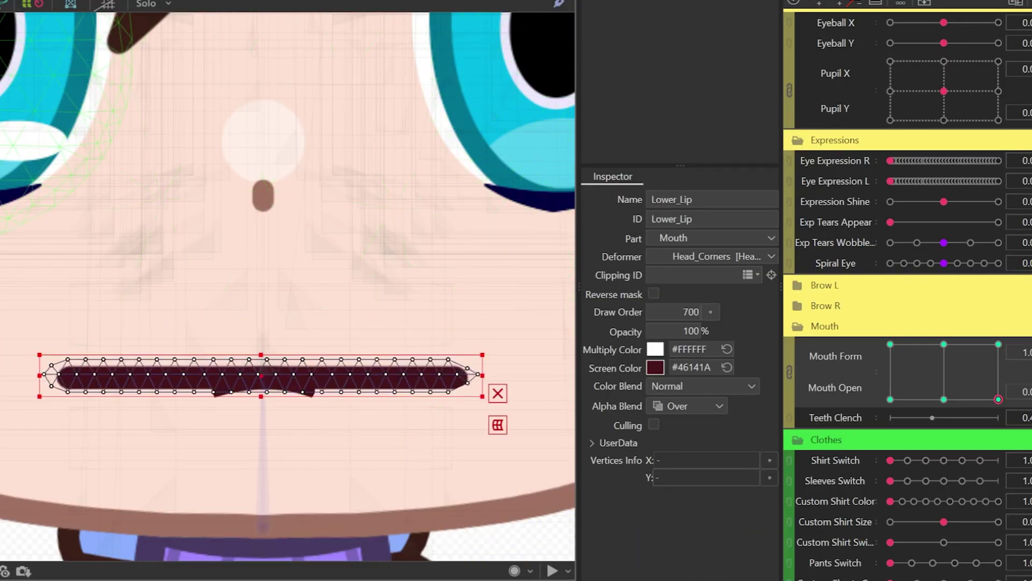
{"action": "key", "text": "ctrl+shift+v"}
{"action": "mouse_move", "coordinate": [997, 398]}
{"action": "left_mouse_down"}
{"action": "mouse_move", "coordinate": [896, 410]}
{"action": "mouse_move", "coordinate": [977, 420]}
{"action": "mouse_move", "coordinate": [866, 428]}
{"action": "left_mouse_up"}
{"action": "key", "text": "ctrl+shift+v"}
{"action": "left_click_drag", "start_coordinate": [915, 405], "coordinate": [859, 347]}
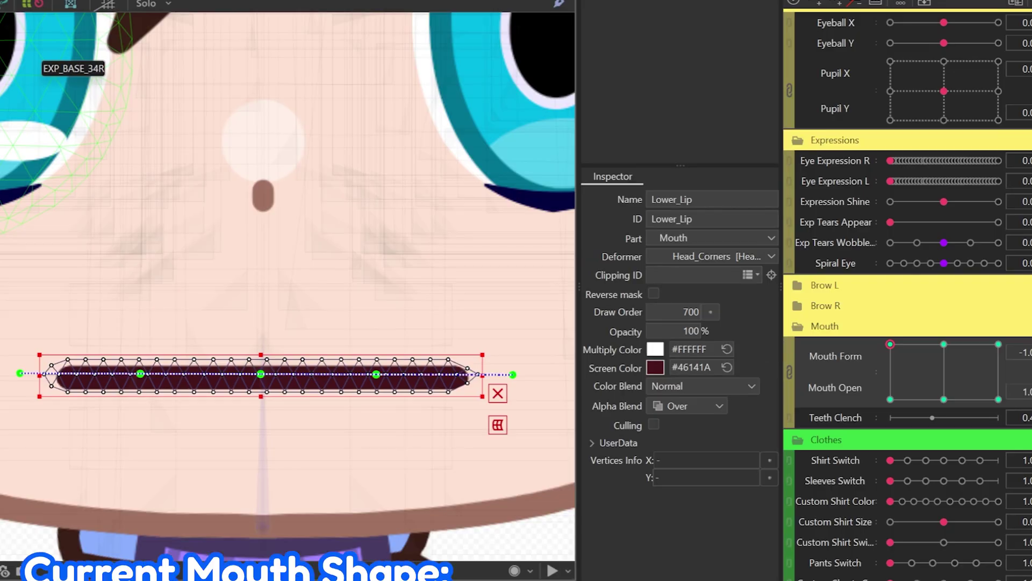
Raise the Upper_Lip and lift both its ends for the open grin
{"action": "left_click", "coordinate": [277, 392]}
{"action": "left_click_drag", "start_coordinate": [266, 374], "coordinate": [265, 322]}
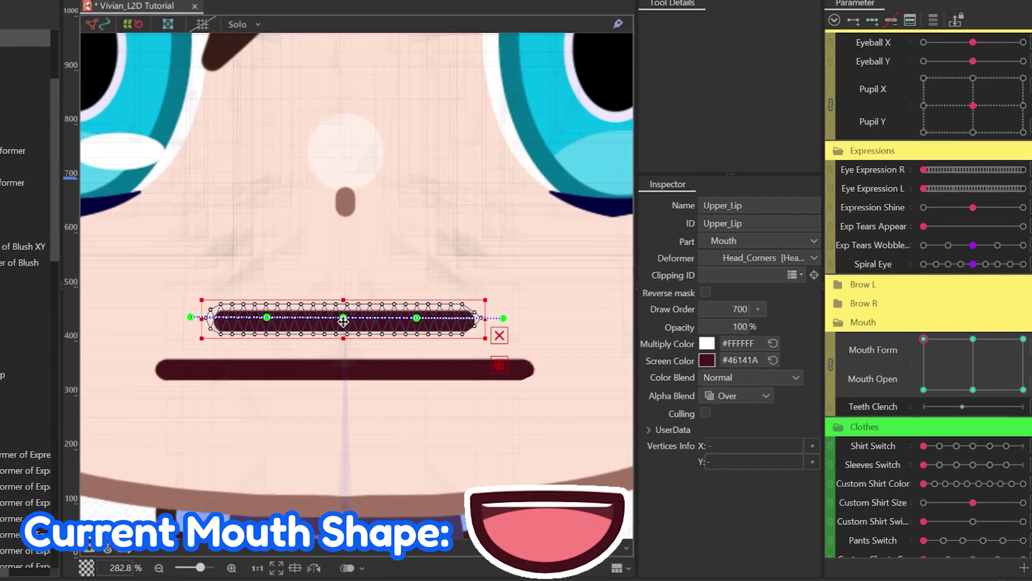
{"action": "left_click_drag", "start_coordinate": [343, 320], "coordinate": [364, 303]}
{"action": "left_click_drag", "start_coordinate": [277, 309], "coordinate": [275, 304]}
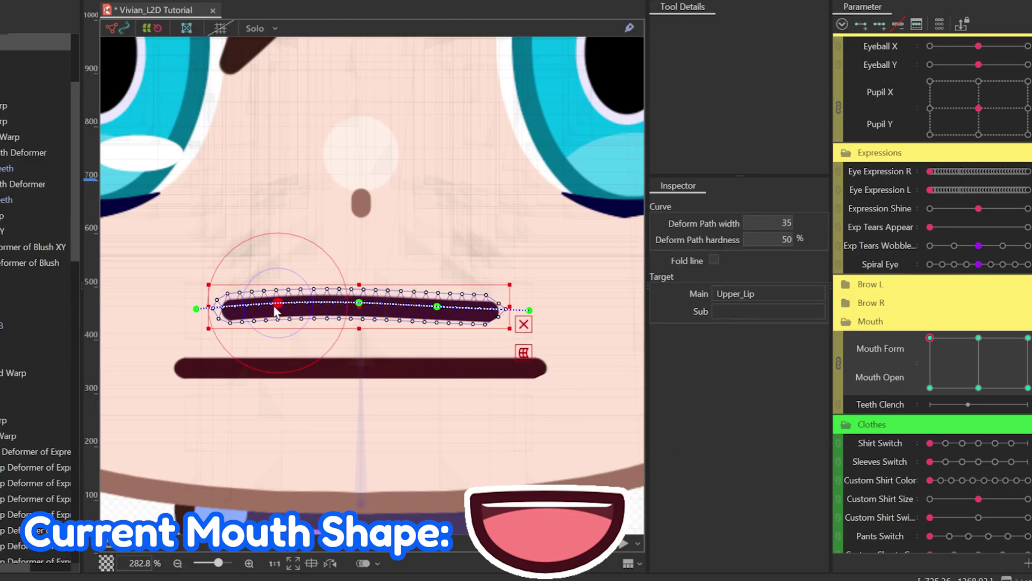
{"action": "left_click_drag", "start_coordinate": [441, 312], "coordinate": [441, 308]}
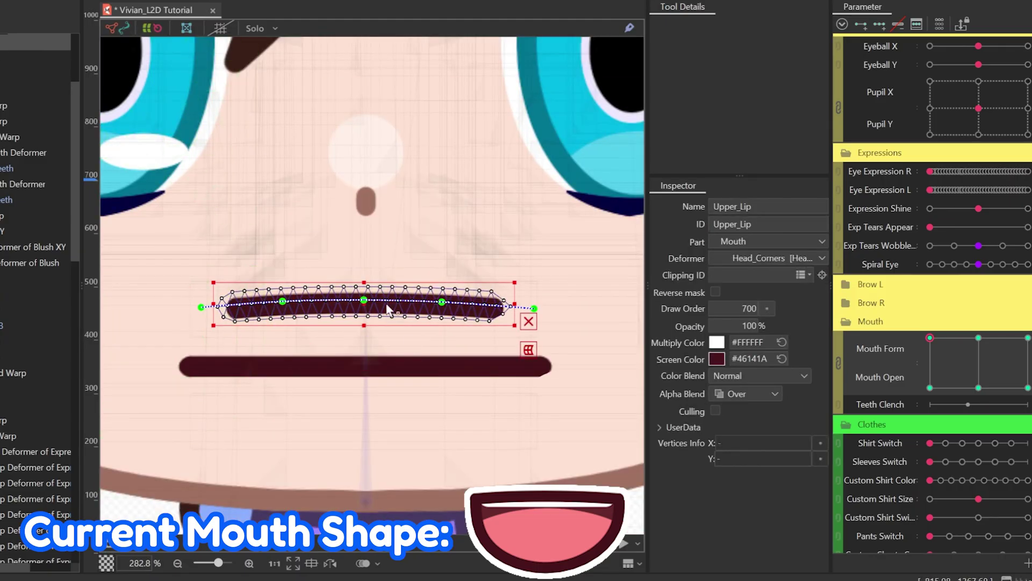
{"action": "left_click", "coordinate": [364, 300]}
Bend the Lower_Lip into a deep rounded U below the upper lip
{"action": "left_click", "coordinate": [268, 370]}
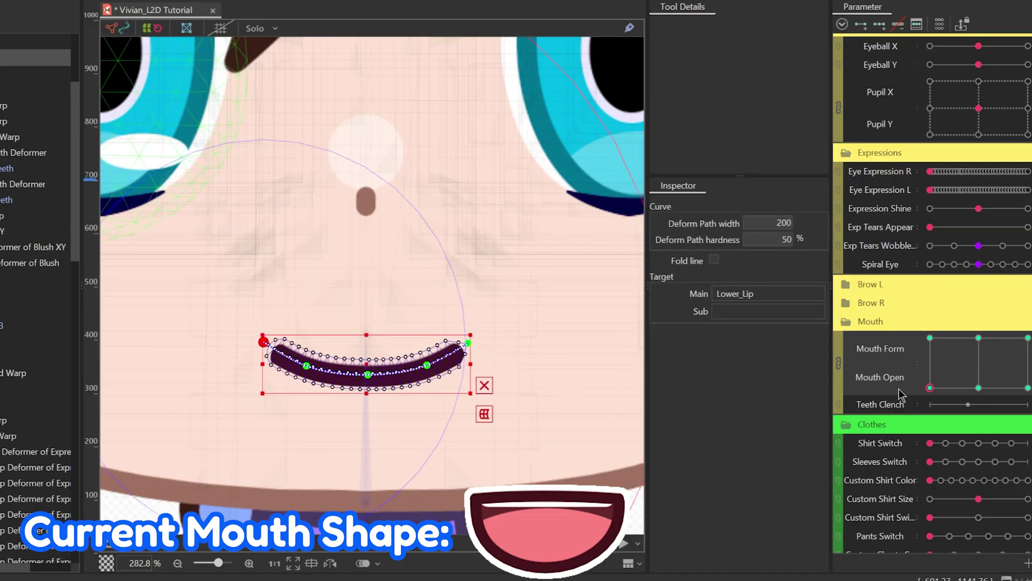
{"action": "left_click_drag", "start_coordinate": [564, 363], "coordinate": [505, 282]}
{"action": "left_click_drag", "start_coordinate": [471, 329], "coordinate": [494, 383]}
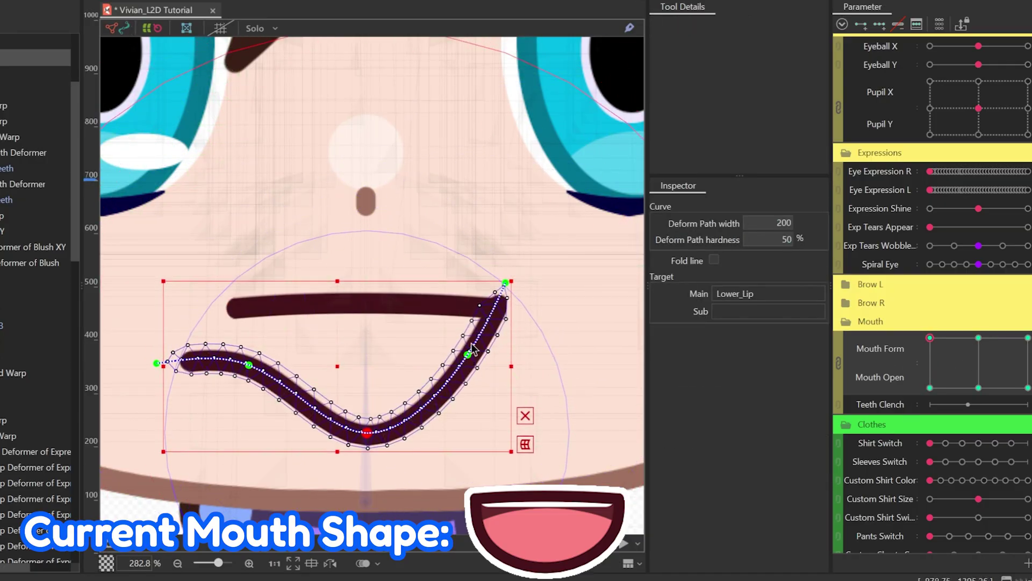
{"action": "left_click_drag", "start_coordinate": [158, 363], "coordinate": [236, 280]}
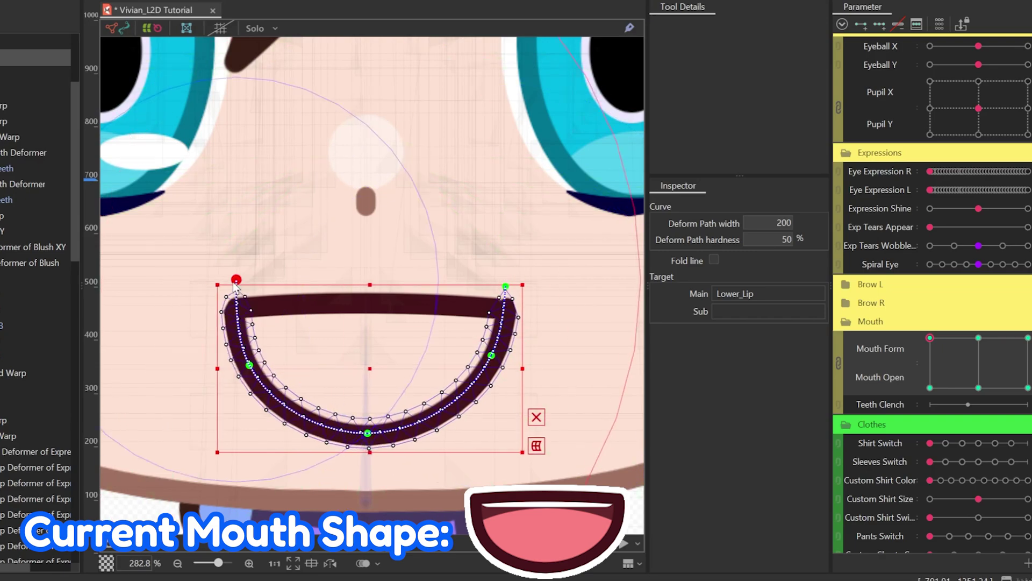
{"action": "left_click", "coordinate": [249, 374]}
{"action": "left_click", "coordinate": [491, 355]}
{"action": "left_click", "coordinate": [368, 433]}
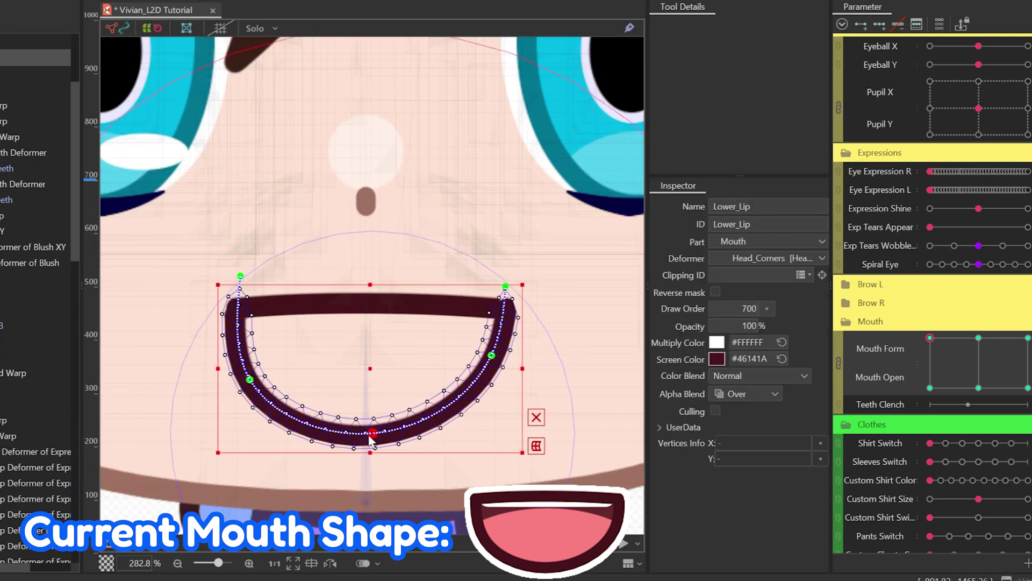
{"action": "left_click_drag", "start_coordinate": [369, 432], "coordinate": [375, 433]}
{"action": "left_click_drag", "start_coordinate": [445, 409], "coordinate": [454, 411]}
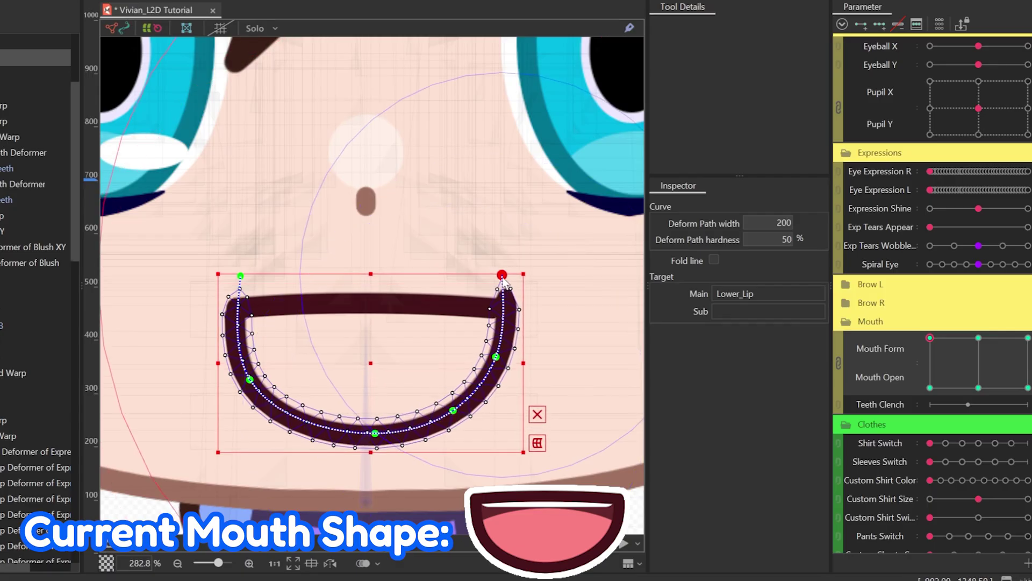
{"action": "scroll", "coordinate": [491, 289], "scroll_direction": "up", "scroll_amount": 5}
{"action": "scroll", "coordinate": [401, 323], "scroll_direction": "down", "scroll_amount": 5}
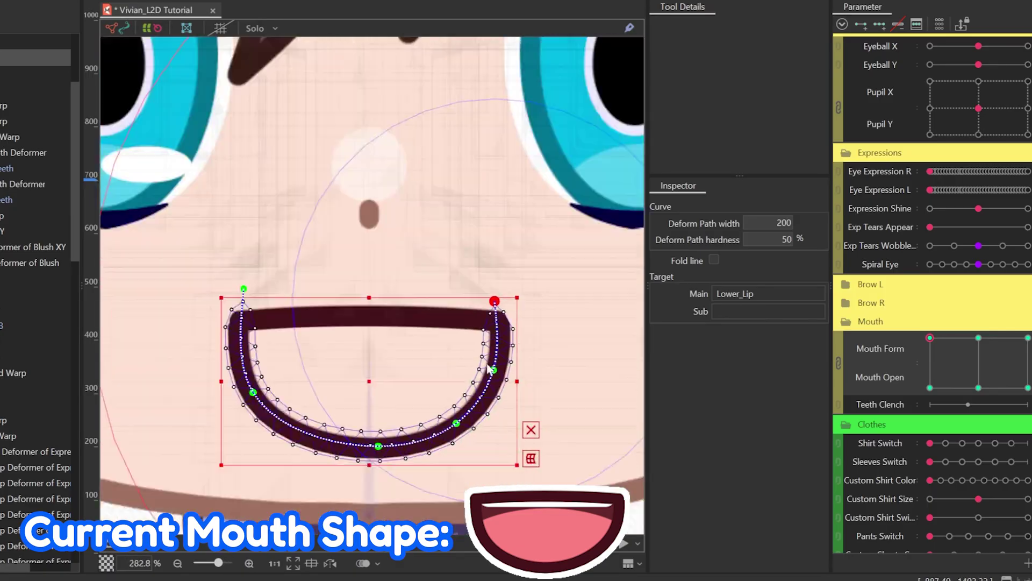
{"action": "scroll", "coordinate": [400, 322], "scroll_direction": "down", "scroll_amount": 2}
{"action": "scroll", "coordinate": [401, 323], "scroll_direction": "down", "scroll_amount": 2}
Fine-tune both lip curves and shift the Mouth pad to the next key
{"action": "left_click", "coordinate": [401, 323]}
{"action": "scroll", "coordinate": [401, 323], "scroll_direction": "up", "scroll_amount": 3}
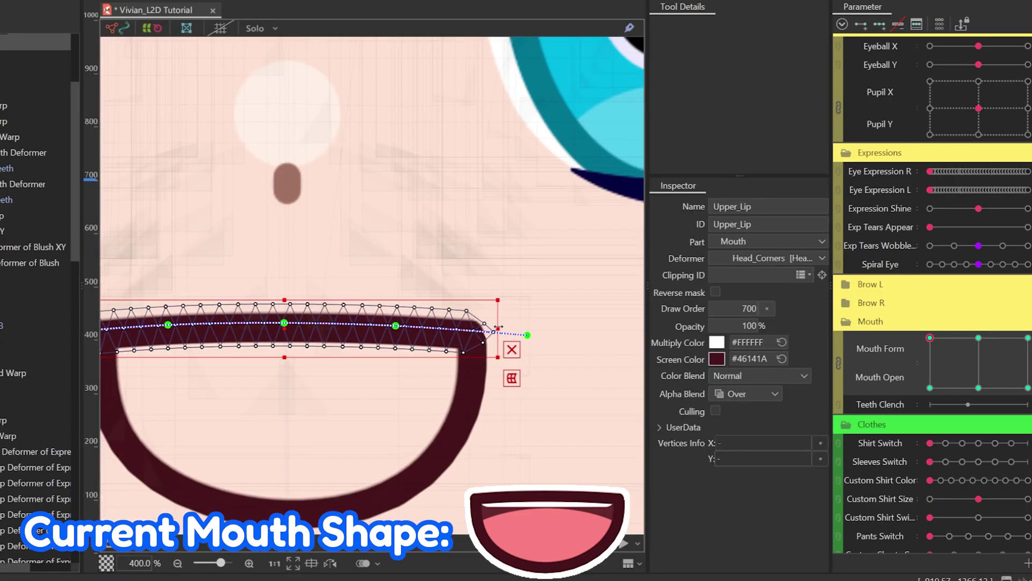
{"action": "scroll", "coordinate": [242, 323], "scroll_direction": "down", "scroll_amount": 2}
{"action": "scroll", "coordinate": [238, 266], "scroll_direction": "up", "scroll_amount": 2}
{"action": "left_click", "coordinate": [238, 255]}
{"action": "scroll", "coordinate": [238, 256], "scroll_direction": "down", "scroll_amount": 1}
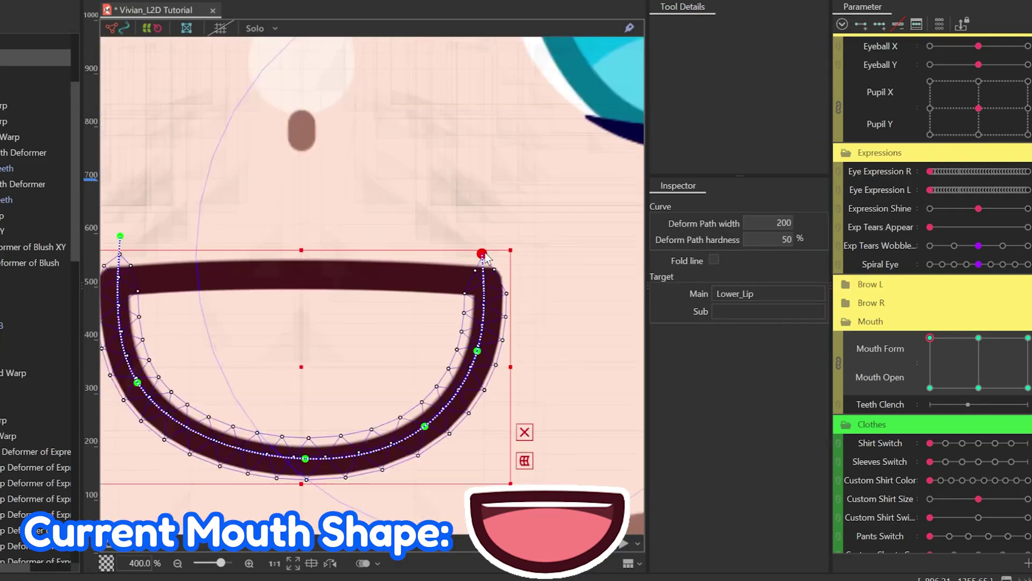
{"action": "scroll", "coordinate": [353, 363], "scroll_direction": "down", "scroll_amount": 1}
{"action": "left_click_drag", "start_coordinate": [357, 398], "coordinate": [352, 384]}
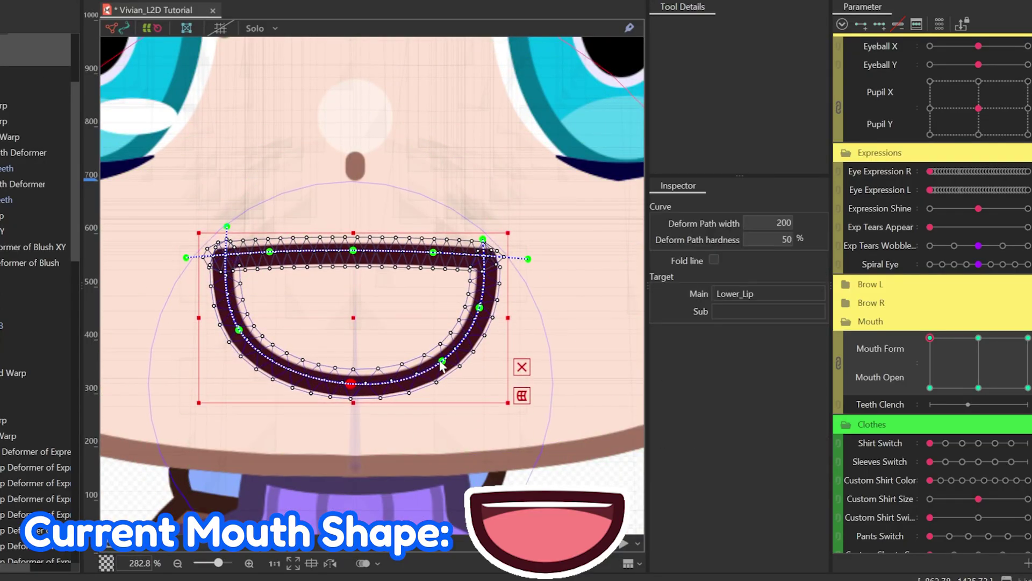
{"action": "left_click", "coordinate": [349, 382]}
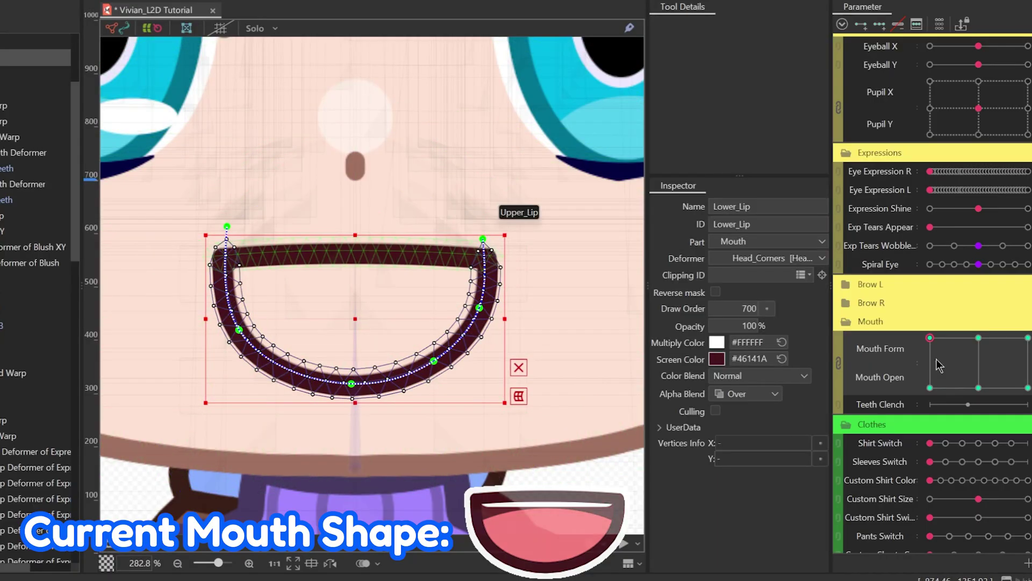
{"action": "left_click_drag", "start_coordinate": [930, 337], "coordinate": [967, 337]}
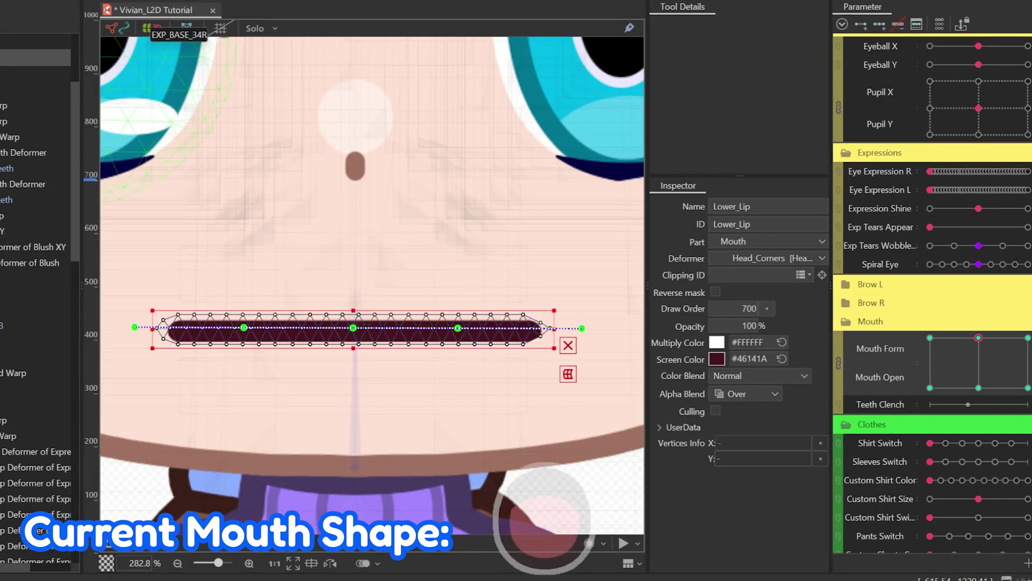
Raise and arch the Upper_Lip into the top of the O
{"action": "left_click", "coordinate": [355, 329]}
{"action": "mouse_move", "coordinate": [457, 343]}
{"action": "left_mouse_down"}
{"action": "mouse_move", "coordinate": [457, 242]}
{"action": "mouse_move", "coordinate": [451, 323]}
{"action": "left_mouse_up"}
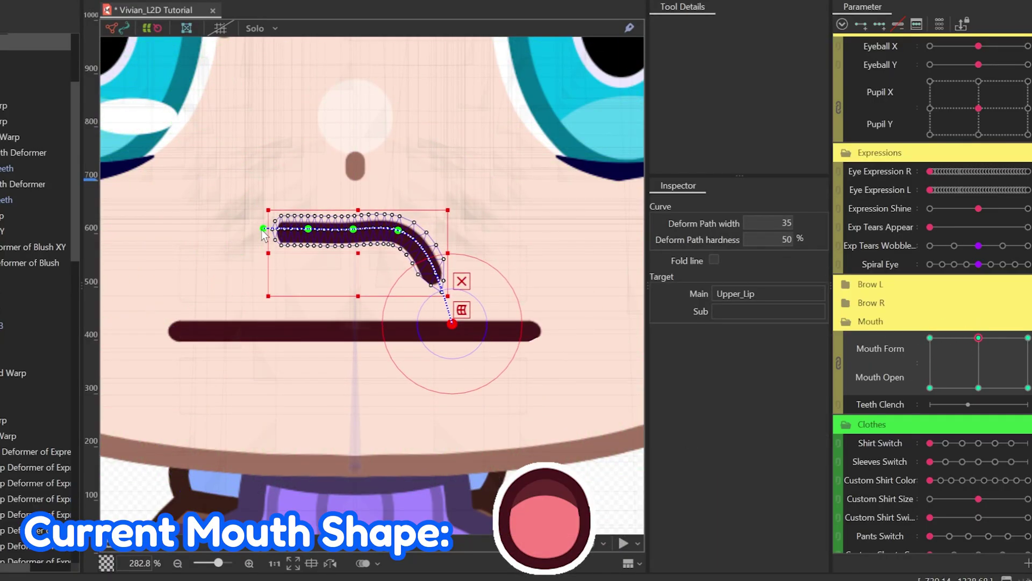
{"action": "left_click_drag", "start_coordinate": [263, 229], "coordinate": [260, 316]}
{"action": "left_click", "coordinate": [299, 236]}
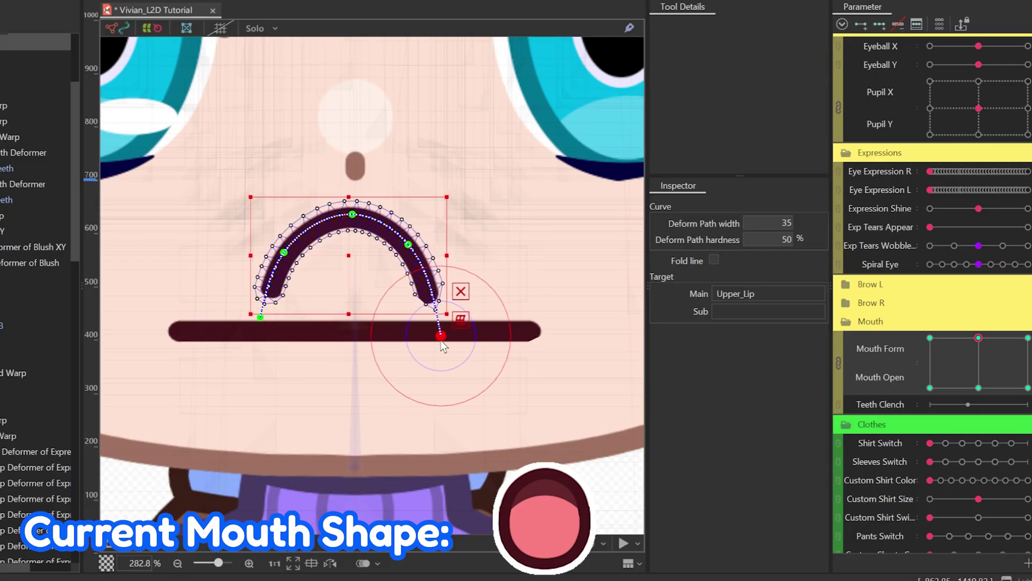
{"action": "left_click_drag", "start_coordinate": [409, 244], "coordinate": [410, 258]}
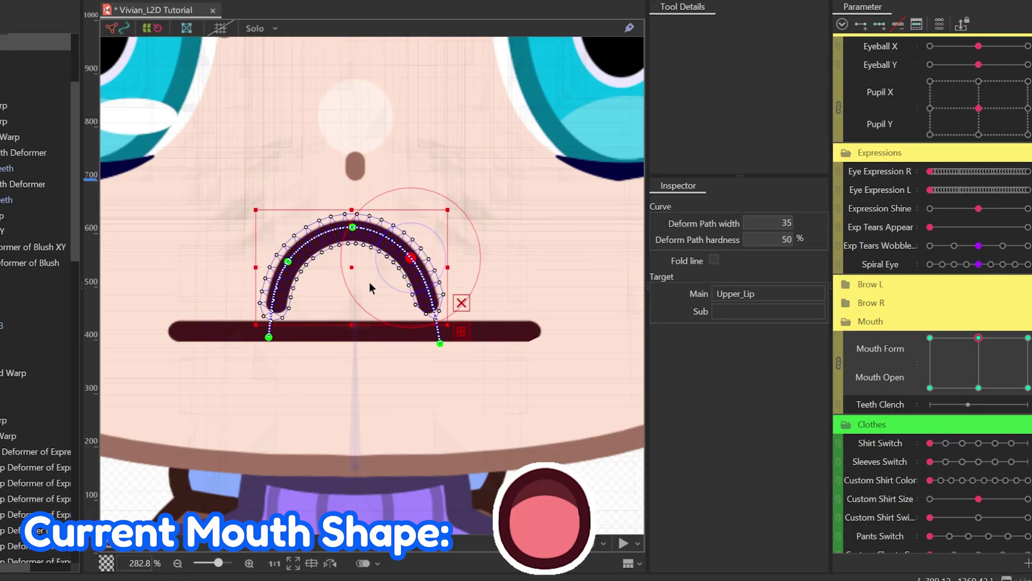
Lower and narrow the Lower_Lip, curling its ends up to close the O
{"action": "left_click", "coordinate": [435, 332]}
{"action": "left_click_drag", "start_coordinate": [436, 332], "coordinate": [435, 373]}
{"action": "left_click_drag", "start_coordinate": [553, 373], "coordinate": [502, 373]}
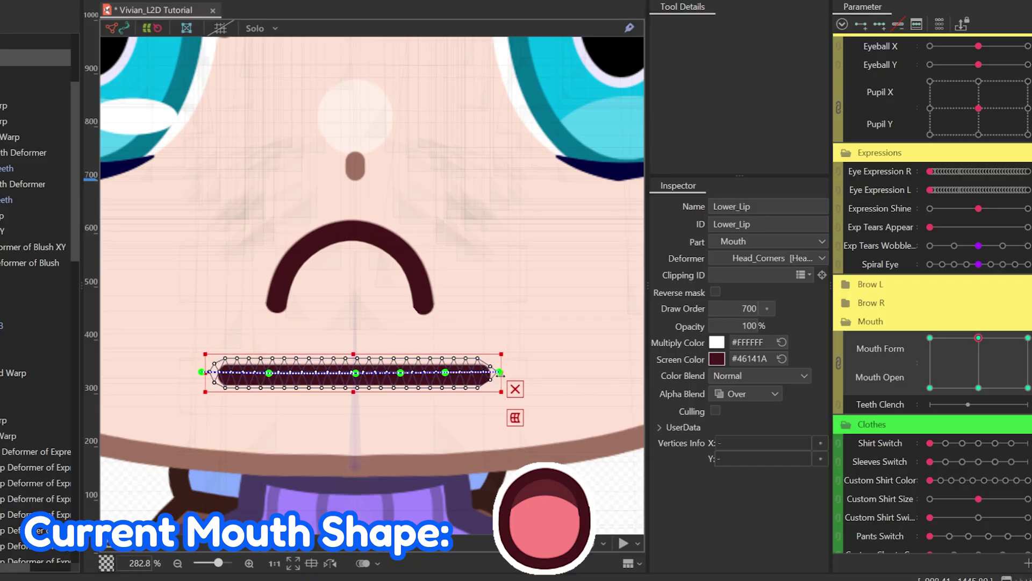
{"action": "left_click_drag", "start_coordinate": [457, 282], "coordinate": [419, 273]}
{"action": "left_click", "coordinate": [403, 398]}
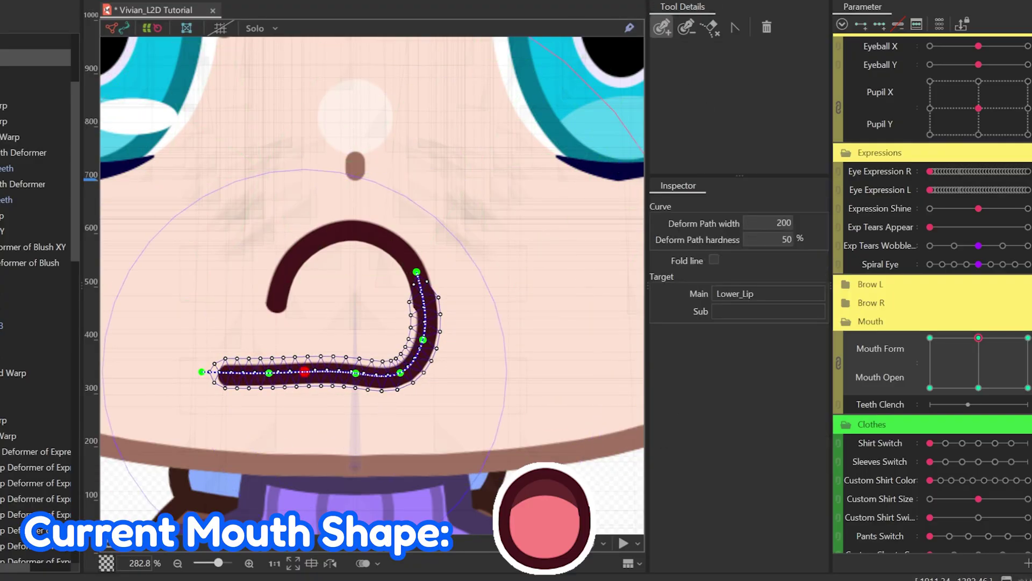
{"action": "left_click_drag", "start_coordinate": [201, 371], "coordinate": [248, 282]}
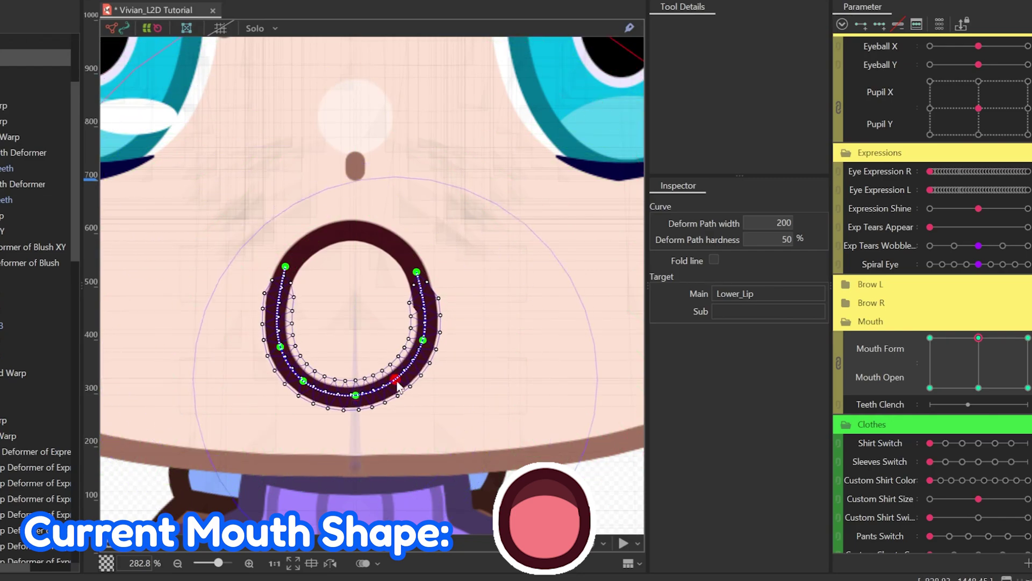
Select both lips and preview the mouth across the Mouth Form/Open grid
{"action": "left_click", "coordinate": [382, 249]}
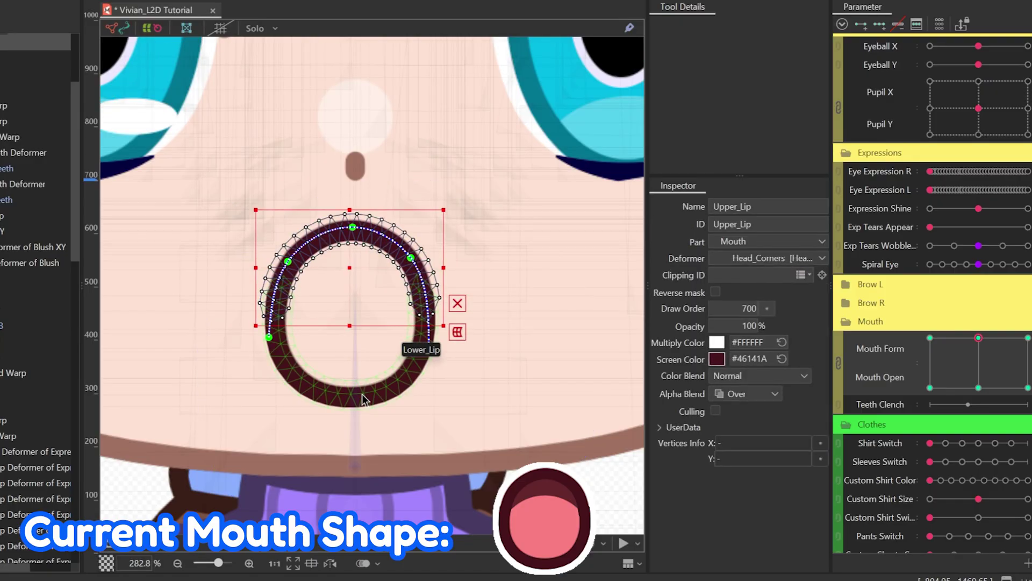
{"action": "left_click", "coordinate": [416, 347], "text": "shift"}
{"action": "left_click_drag", "start_coordinate": [983, 369], "coordinate": [987, 350]}
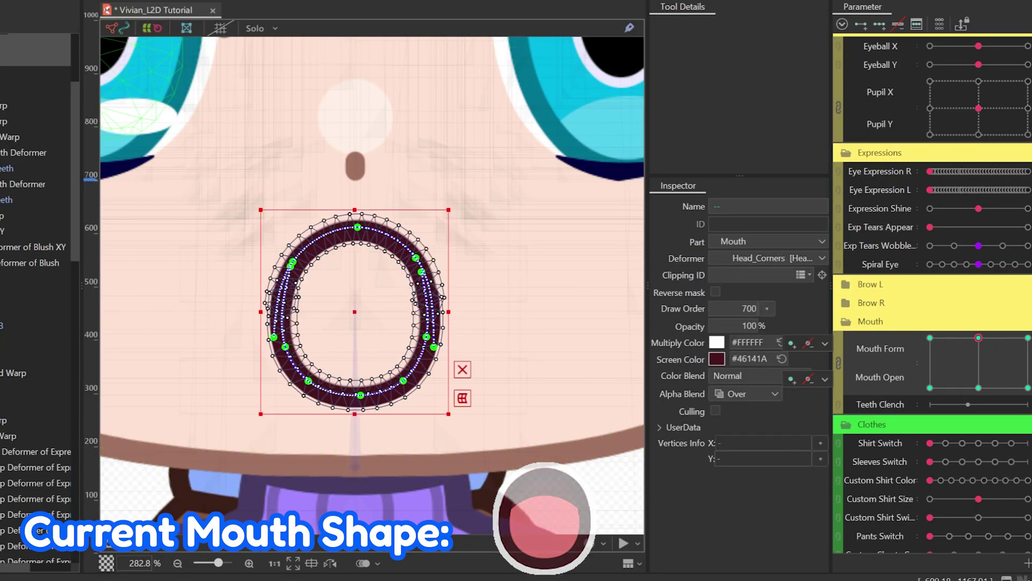
{"action": "left_click_drag", "start_coordinate": [987, 351], "coordinate": [1028, 340]}
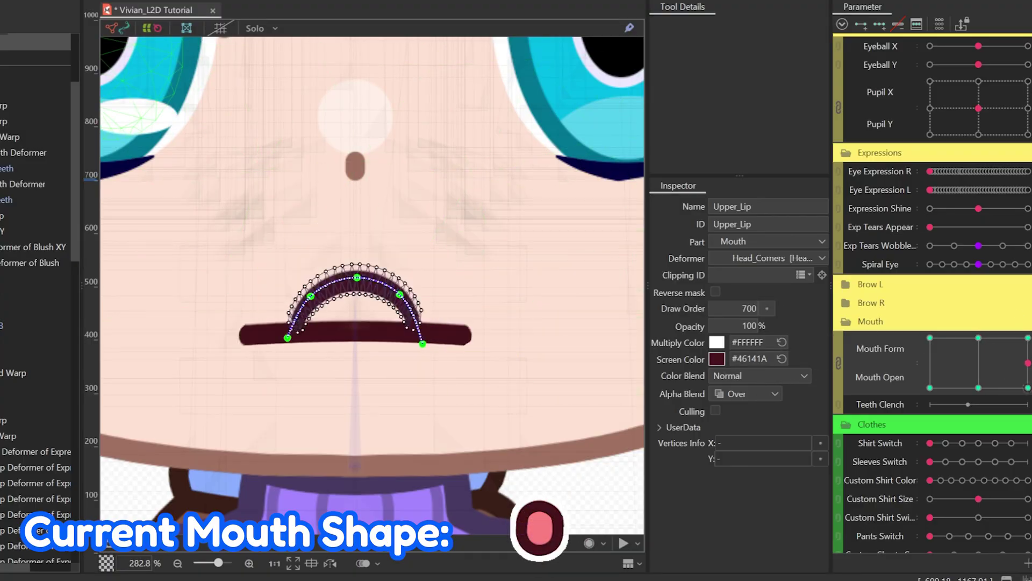
Reshape the Upper_Lip arch into a narrower, rounder top
{"action": "left_click", "coordinate": [293, 283]}
{"action": "left_click_drag", "start_coordinate": [359, 229], "coordinate": [363, 263]}
{"action": "mouse_move", "coordinate": [415, 258]}
{"action": "left_mouse_down"}
{"action": "mouse_move", "coordinate": [410, 283]}
{"action": "mouse_move", "coordinate": [350, 268]}
{"action": "left_mouse_up"}
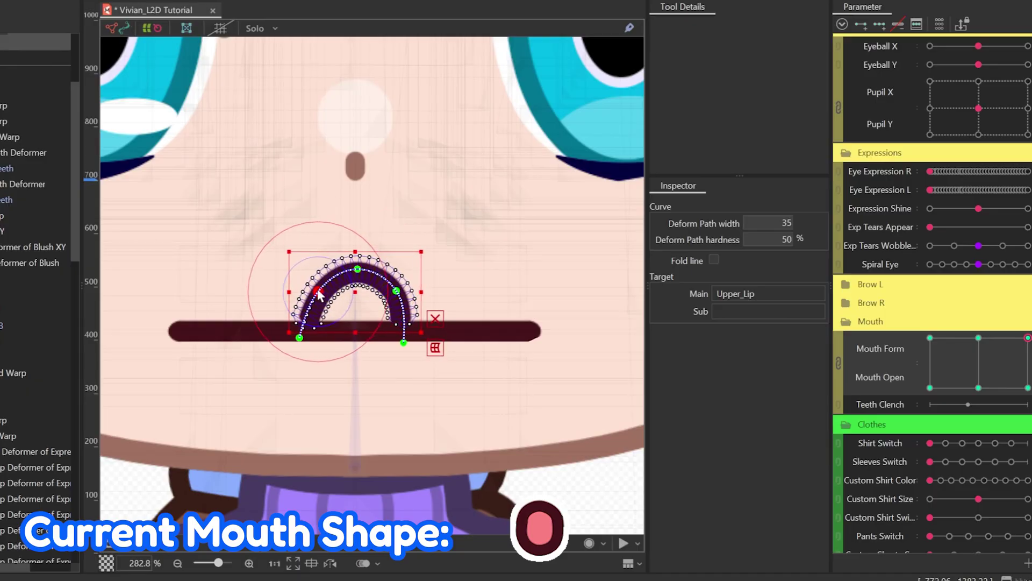
{"action": "left_click_drag", "start_coordinate": [358, 268], "coordinate": [363, 280]}
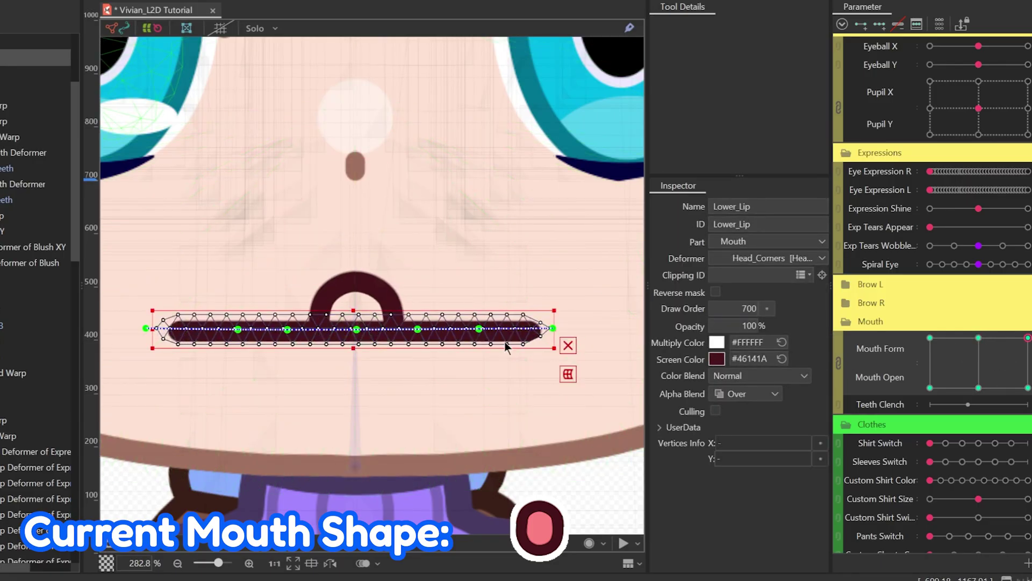
Curl the Lower_Lip's sides inward and bring the upper lip's right side down
{"action": "left_click_drag", "start_coordinate": [273, 349], "coordinate": [337, 368]}
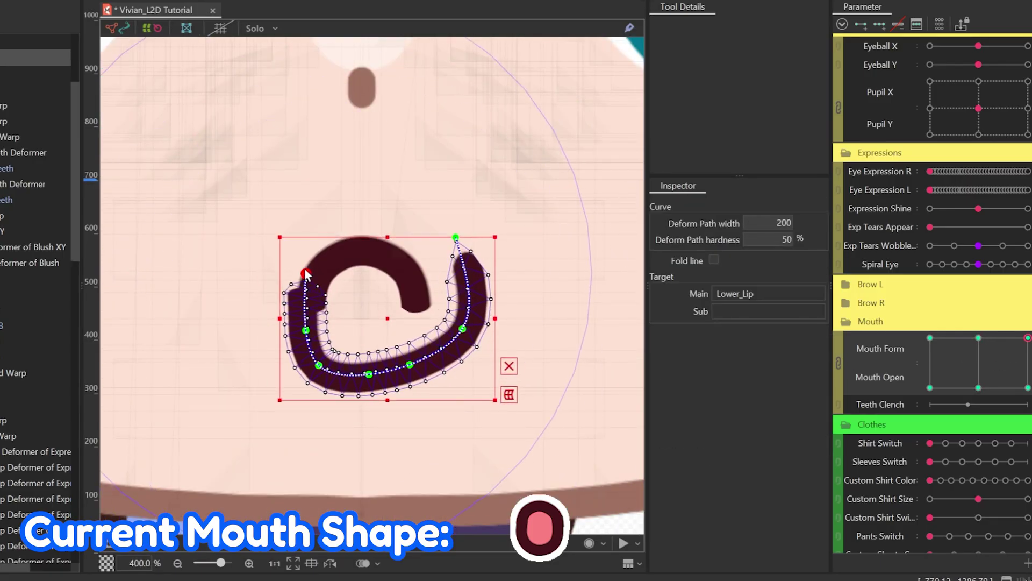
{"action": "left_click_drag", "start_coordinate": [455, 237], "coordinate": [423, 275]}
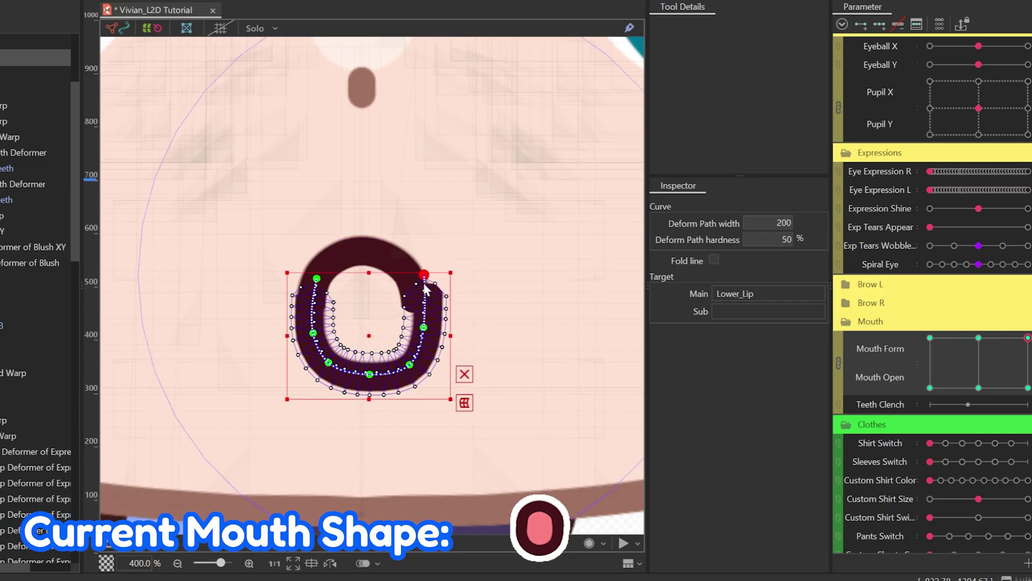
{"action": "left_click_drag", "start_coordinate": [419, 370], "coordinate": [407, 306]}
{"action": "scroll", "coordinate": [405, 306], "scroll_direction": "up", "scroll_amount": 1}
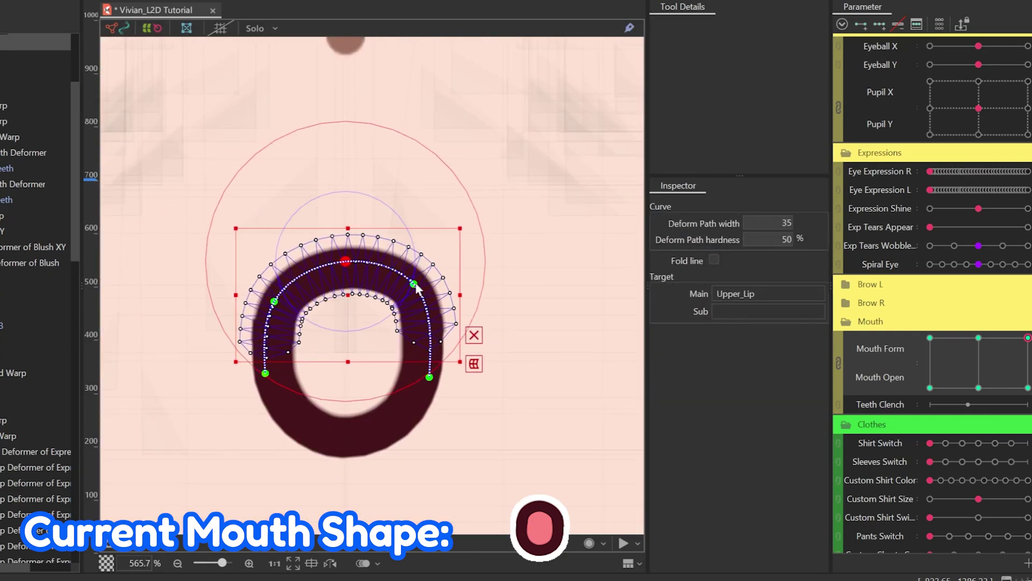
{"action": "left_click_drag", "start_coordinate": [417, 286], "coordinate": [424, 383]}
Tighten the Lower_Lip curve, preview the wide-open key, and deselect the lips
{"action": "left_click", "coordinate": [427, 410]}
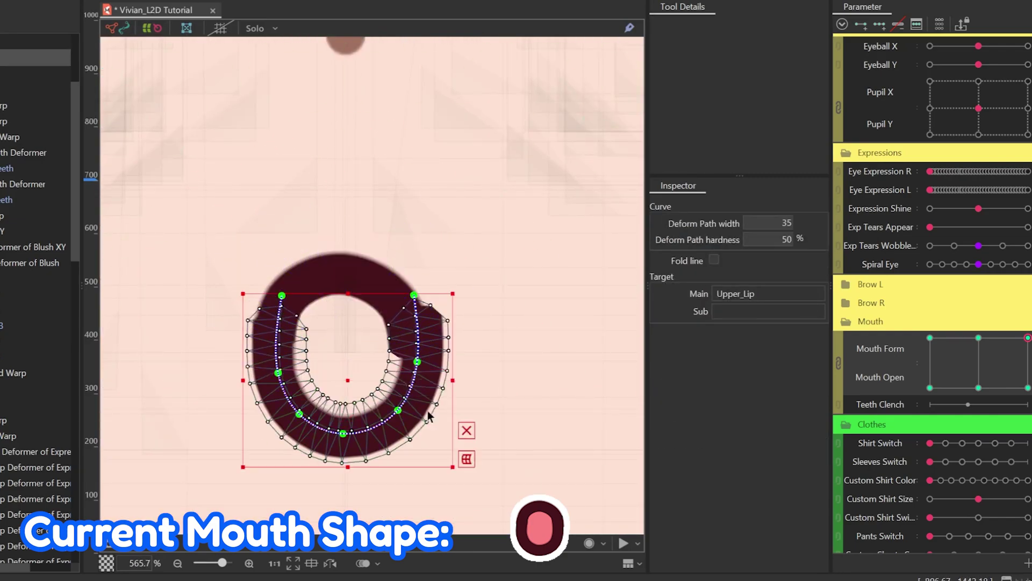
{"action": "left_click", "coordinate": [404, 364]}
{"action": "left_click_drag", "start_coordinate": [385, 430], "coordinate": [403, 358]}
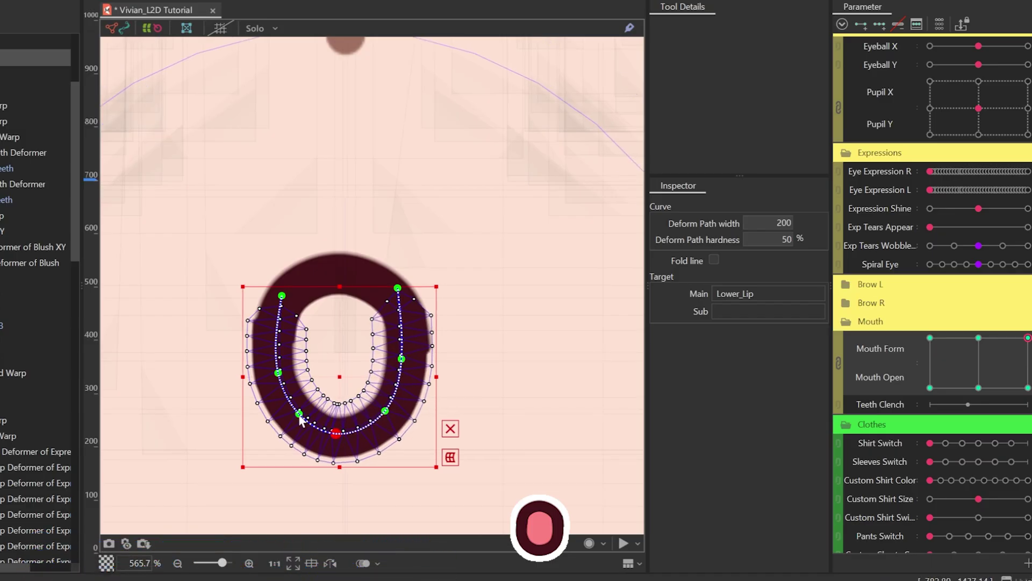
{"action": "left_click", "coordinate": [277, 374]}
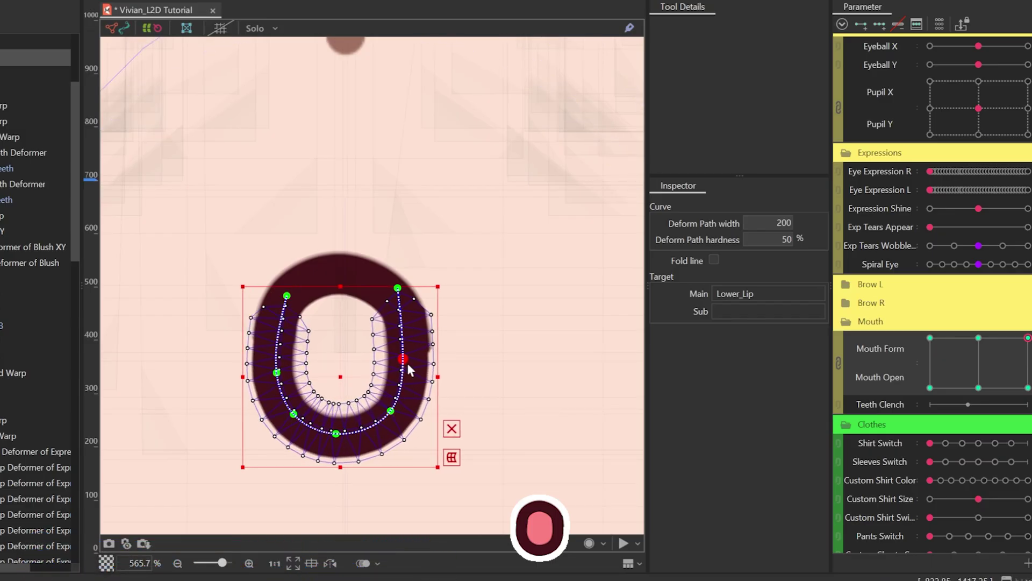
{"action": "scroll", "coordinate": [344, 432], "scroll_direction": "down", "scroll_amount": 4}
{"action": "scroll", "coordinate": [345, 431], "scroll_direction": "up", "scroll_amount": 2}
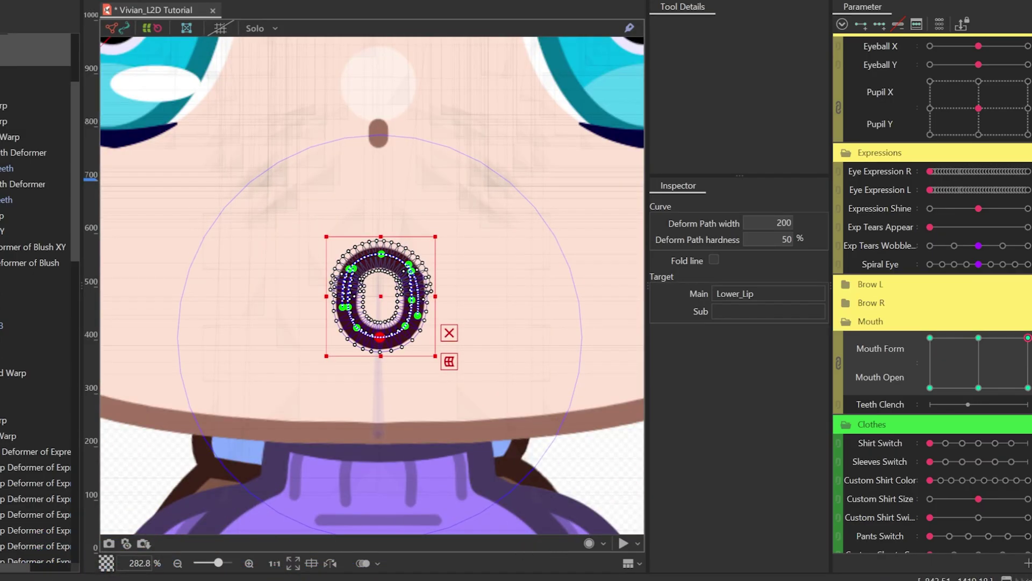
{"action": "left_click", "coordinate": [930, 338]}
{"action": "scroll", "coordinate": [506, 359], "scroll_direction": "down", "scroll_amount": 2}
{"action": "left_click", "coordinate": [1000, 337]}
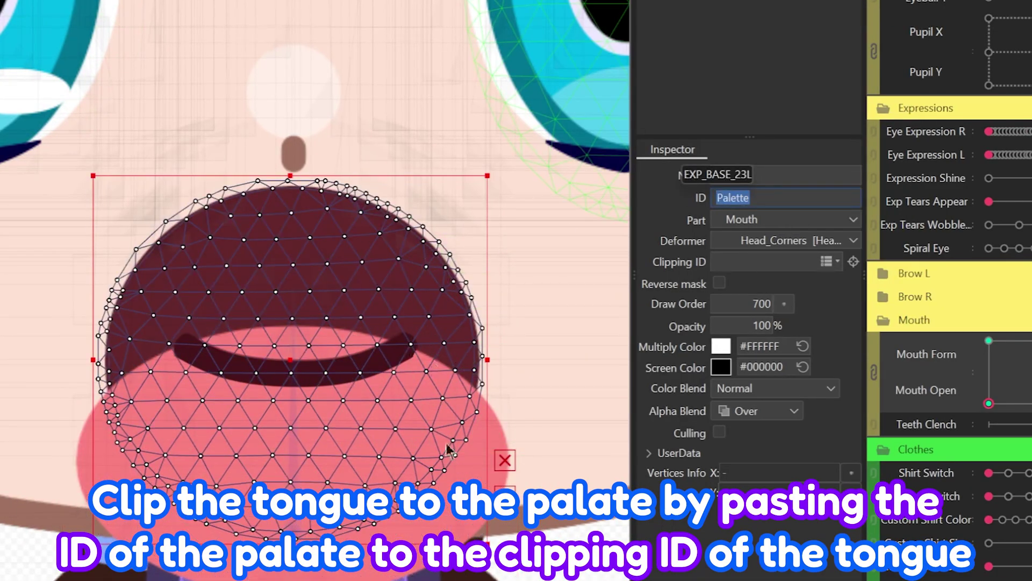
Set the Tongue mesh's clipping ID to Palette, then reselect the palate mesh
{"action": "left_click", "coordinate": [450, 450]}
{"action": "left_click", "coordinate": [798, 197]}
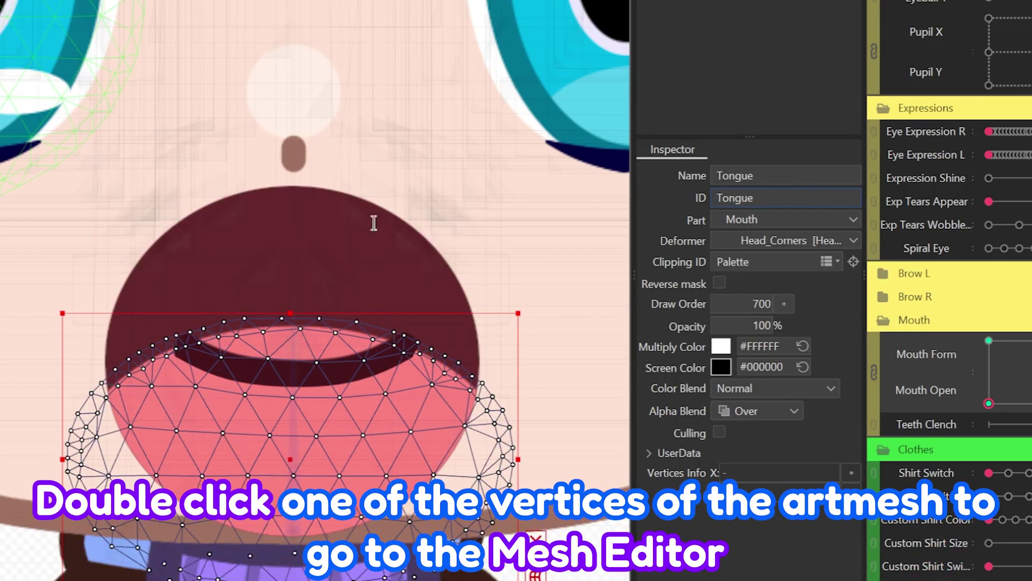
{"action": "left_click", "coordinate": [322, 256]}
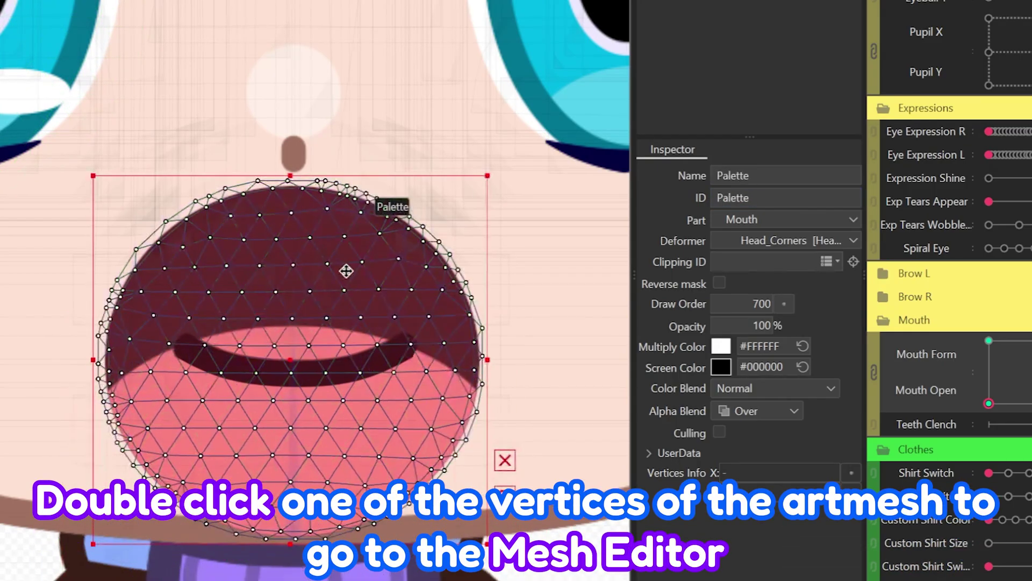
Erase all Palette vertices and trace the mouth's left edge with a mirrored stroke mesh
{"action": "double_click", "coordinate": [292, 265]}
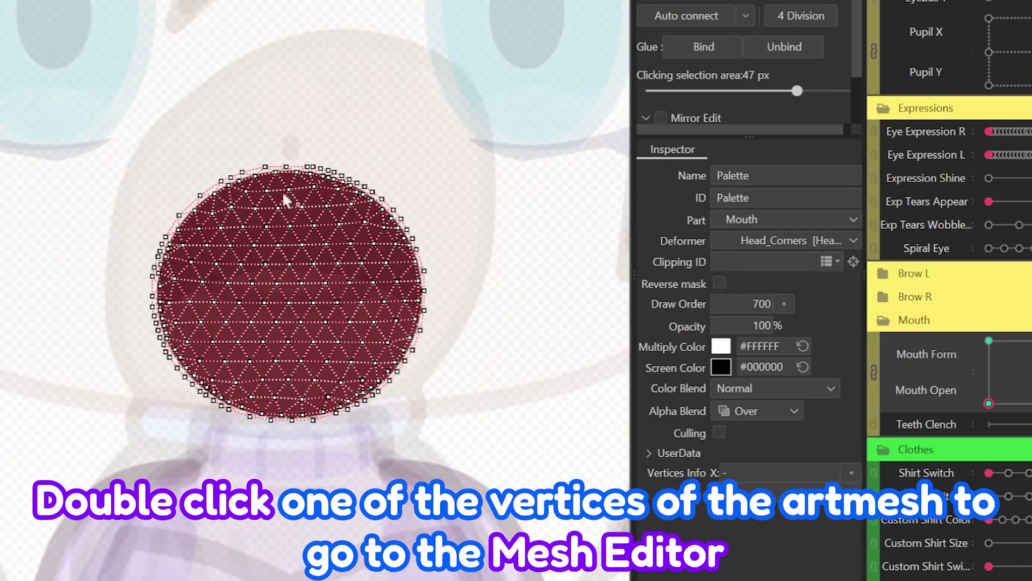
{"action": "left_click_drag", "start_coordinate": [272, 306], "coordinate": [358, 504]}
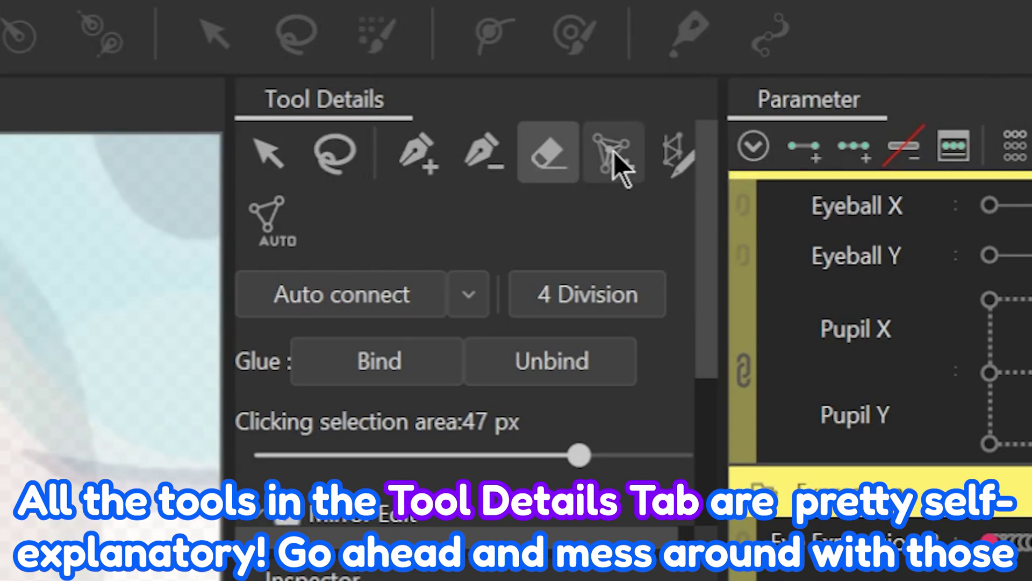
{"action": "left_click", "coordinate": [670, 157]}
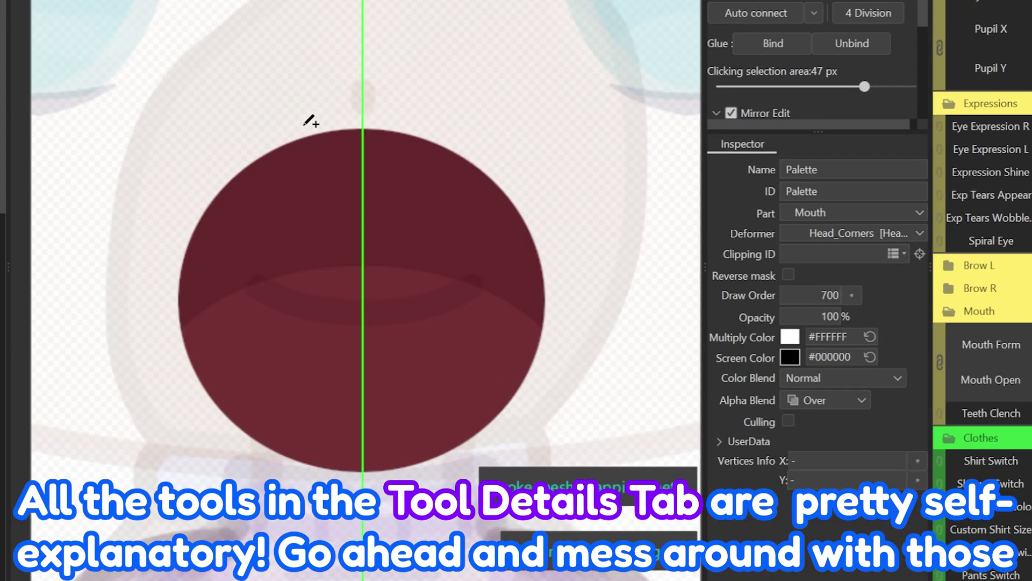
{"action": "left_click_drag", "start_coordinate": [311, 120], "coordinate": [218, 439]}
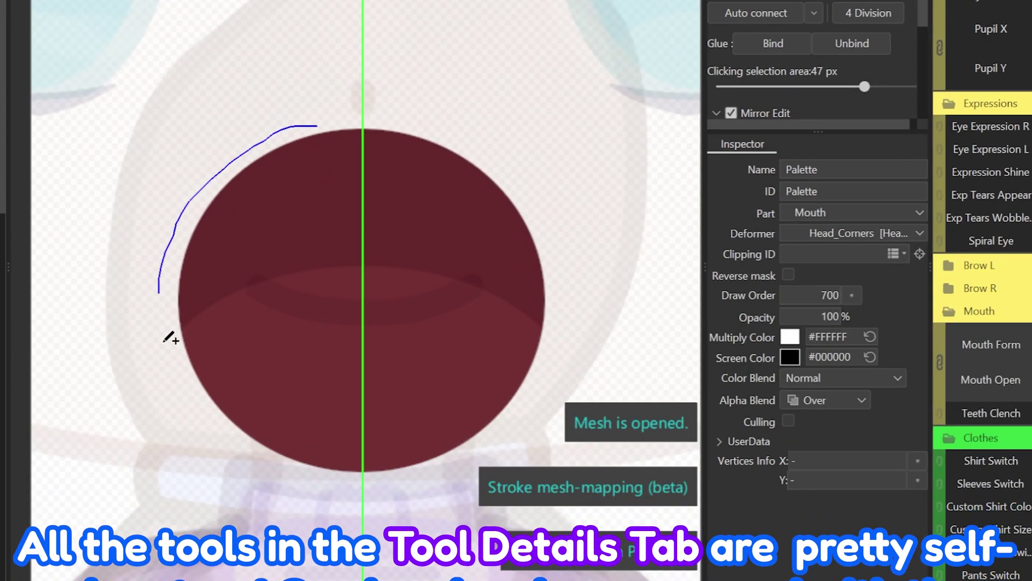
{"action": "scroll", "coordinate": [807, 64], "scroll_direction": "down", "scroll_amount": 2}
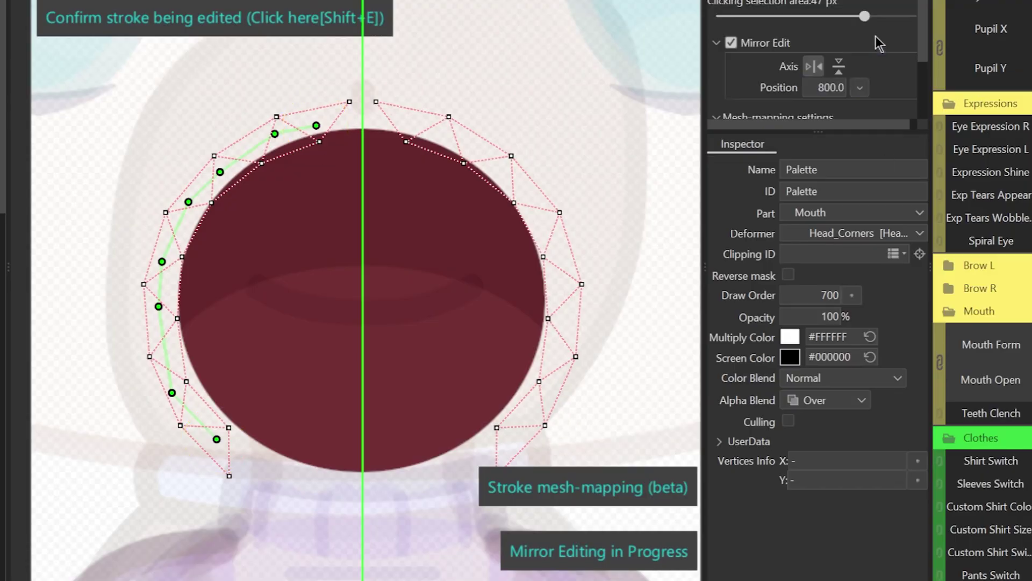
{"action": "scroll", "coordinate": [806, 64], "scroll_direction": "down", "scroll_amount": 3}
Densify the stroke mesh, fit it to the circle's top and bottom edges, and apply it
{"action": "left_click_drag", "start_coordinate": [927, 58], "coordinate": [911, 58]}
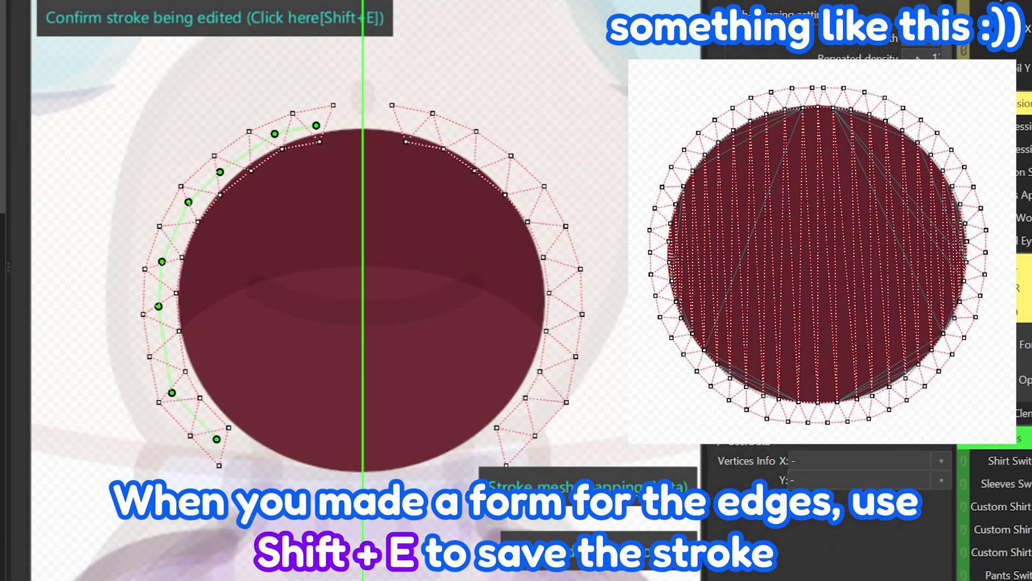
{"action": "left_click_drag", "start_coordinate": [362, 129], "coordinate": [368, 119]}
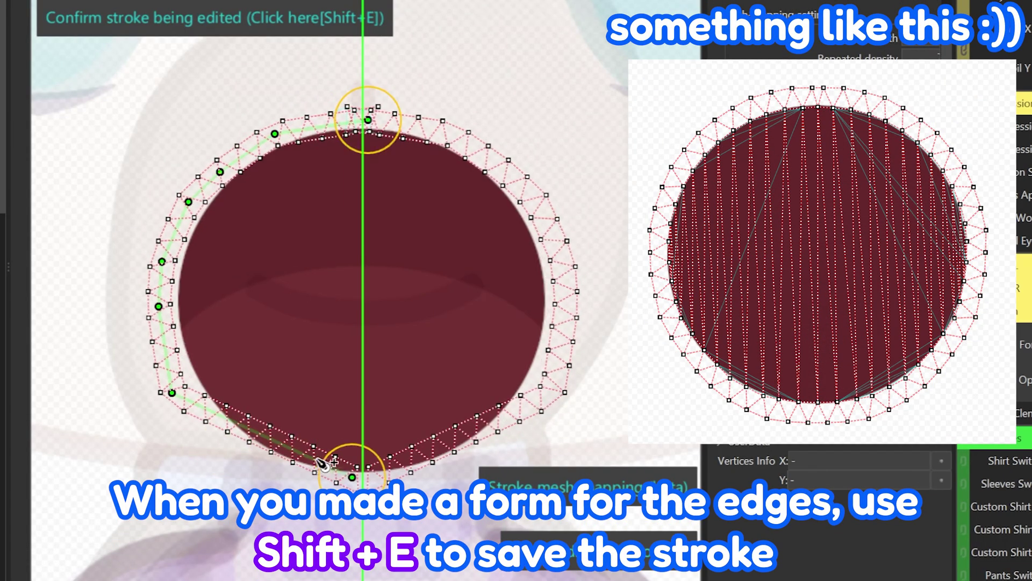
{"action": "left_click_drag", "start_coordinate": [321, 462], "coordinate": [379, 485]}
{"action": "left_click_drag", "start_coordinate": [313, 475], "coordinate": [299, 478]}
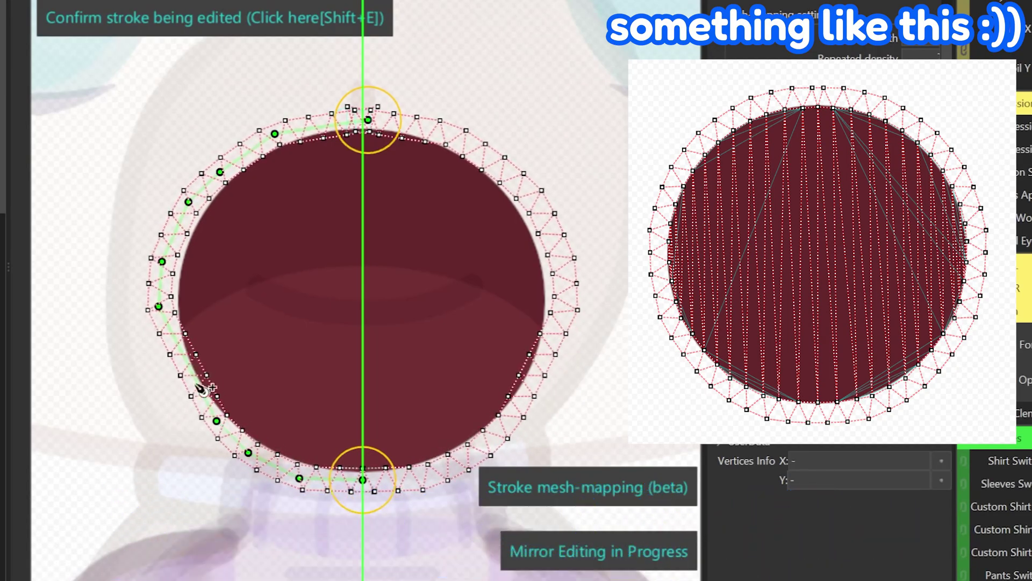
{"action": "scroll", "coordinate": [219, 196], "scroll_direction": "up", "scroll_amount": 3}
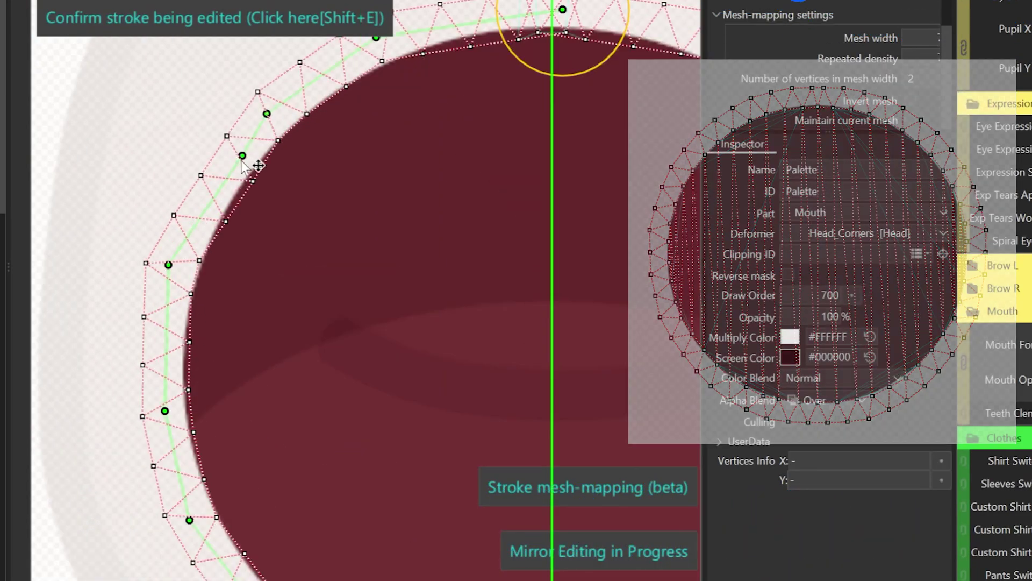
{"action": "left_click_drag", "start_coordinate": [377, 37], "coordinate": [399, 30]}
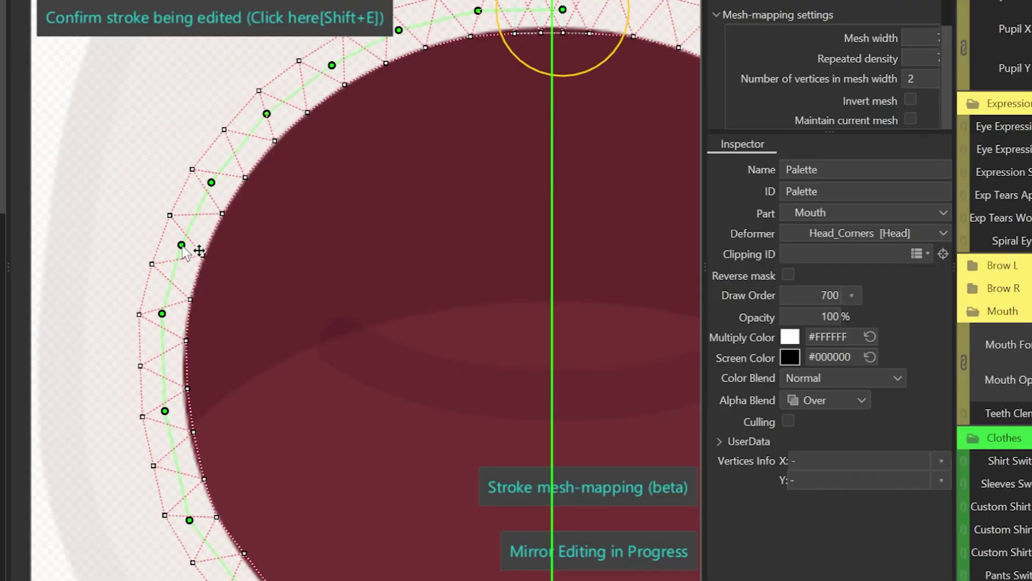
{"action": "scroll", "coordinate": [183, 251], "scroll_direction": "down", "scroll_amount": 3}
{"action": "key", "text": "shift+e"}
{"action": "scroll", "coordinate": [485, 132], "scroll_direction": "up", "scroll_amount": 4}
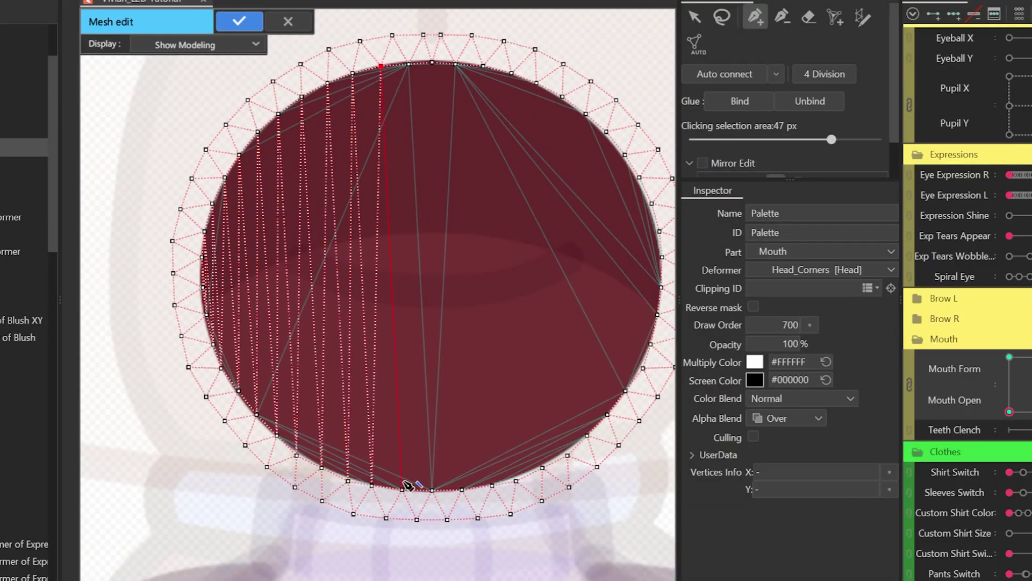
{"action": "scroll", "coordinate": [618, 233], "scroll_direction": "up", "scroll_amount": 3}
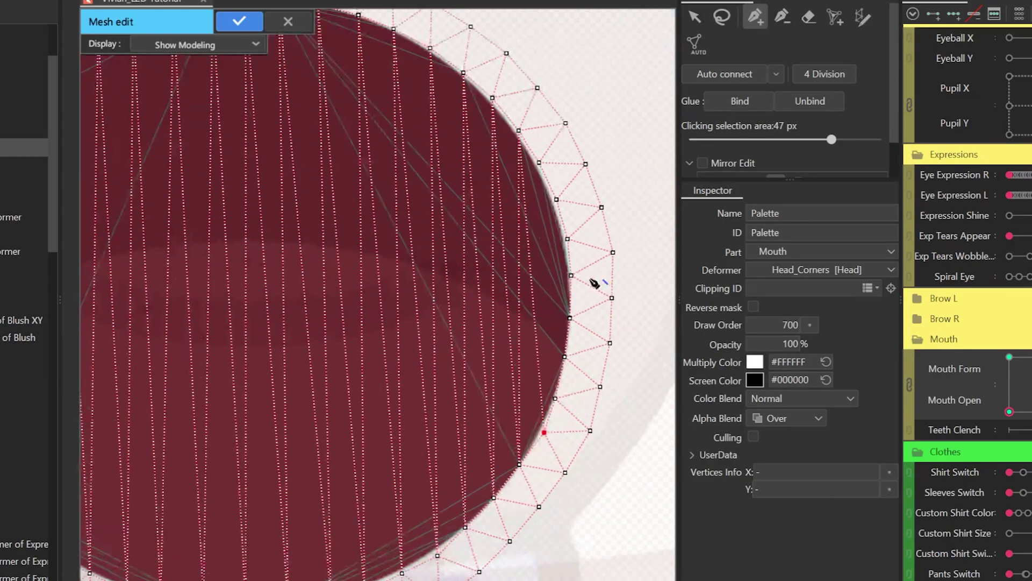
{"action": "key", "text": "Return"}
{"action": "scroll", "coordinate": [579, 323], "scroll_direction": "down", "scroll_amount": 3}
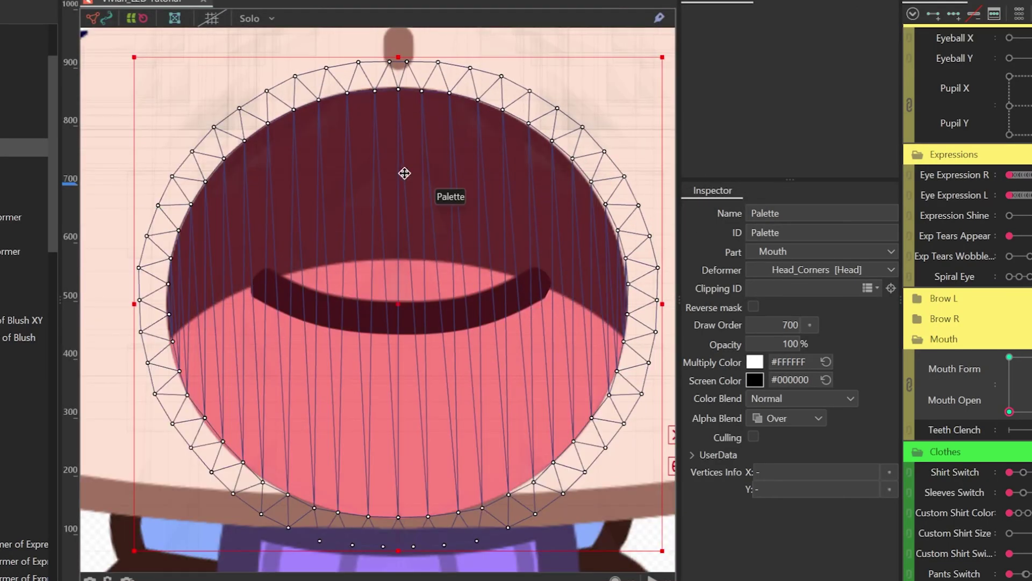
{"action": "scroll", "coordinate": [403, 168], "scroll_direction": "down", "scroll_amount": 2}
Place deform path points at the top, left, bottom and right of the Palette ring
{"action": "left_click", "coordinate": [397, 107]}
{"action": "left_click", "coordinate": [555, 300]}
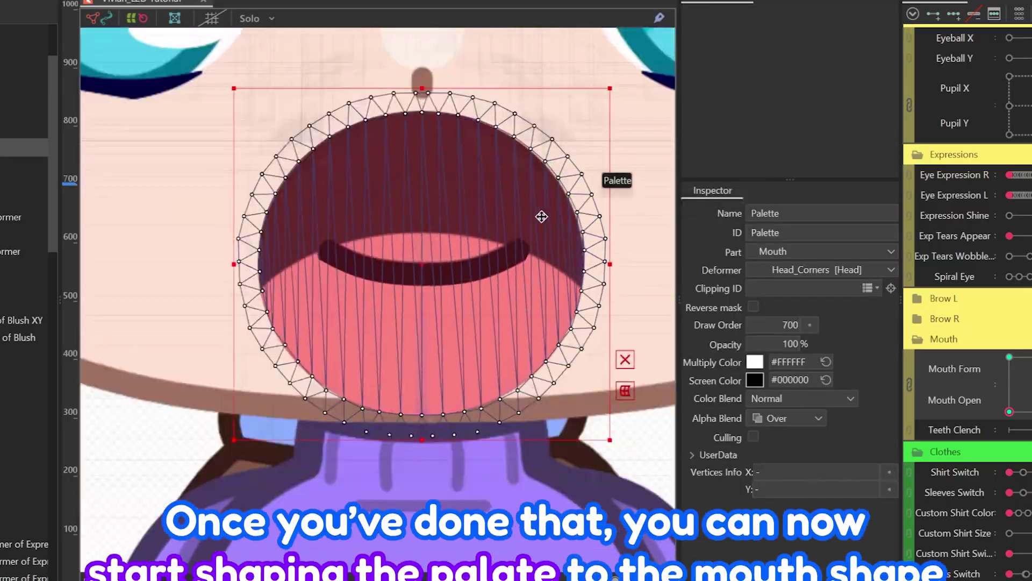
{"action": "scroll", "coordinate": [404, 173], "scroll_direction": "down", "scroll_amount": 2}
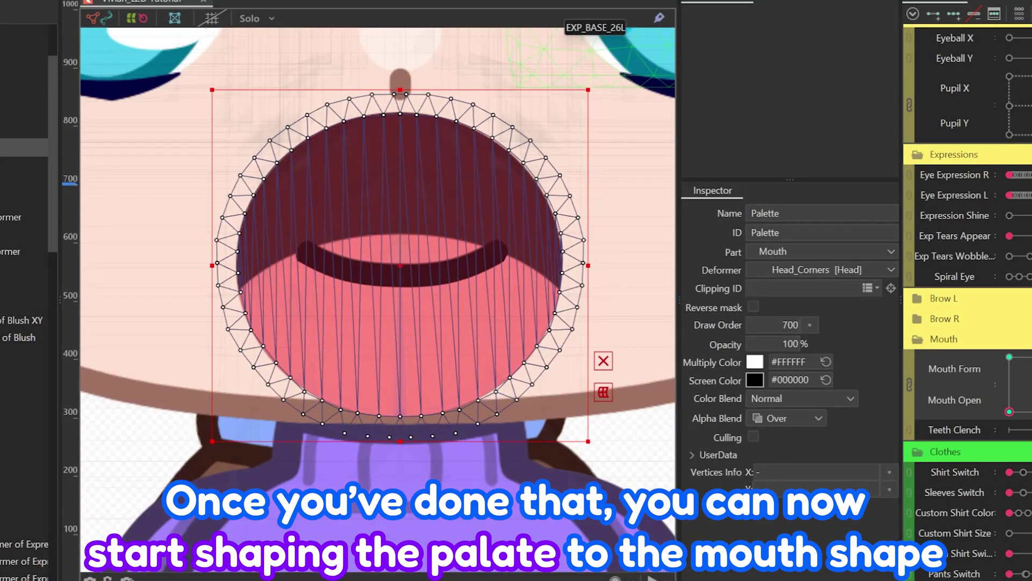
{"action": "left_click", "coordinate": [399, 109]}
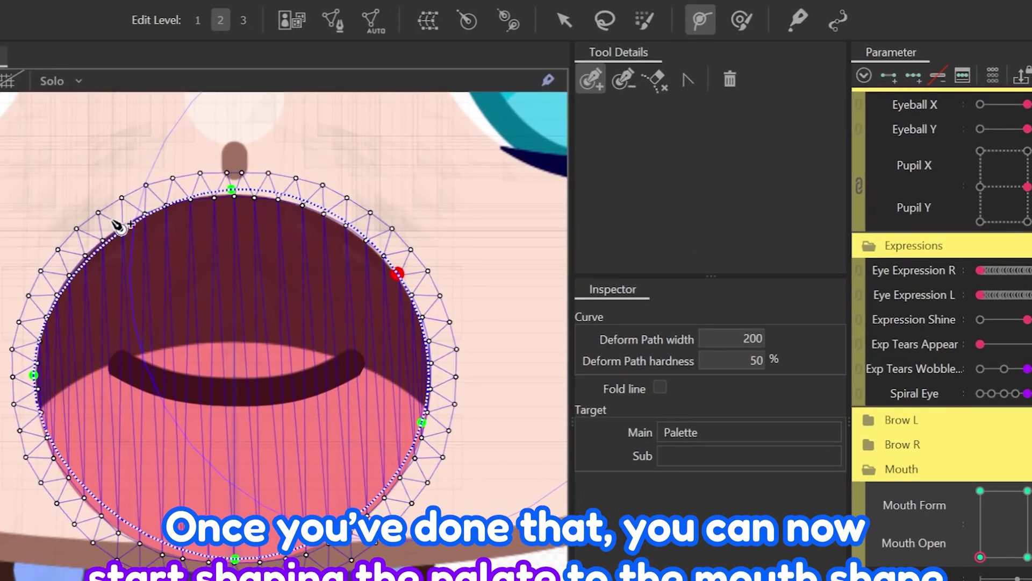
{"action": "left_click", "coordinate": [306, 139]}
{"action": "left_click", "coordinate": [294, 380]}
{"action": "left_click", "coordinate": [503, 373]}
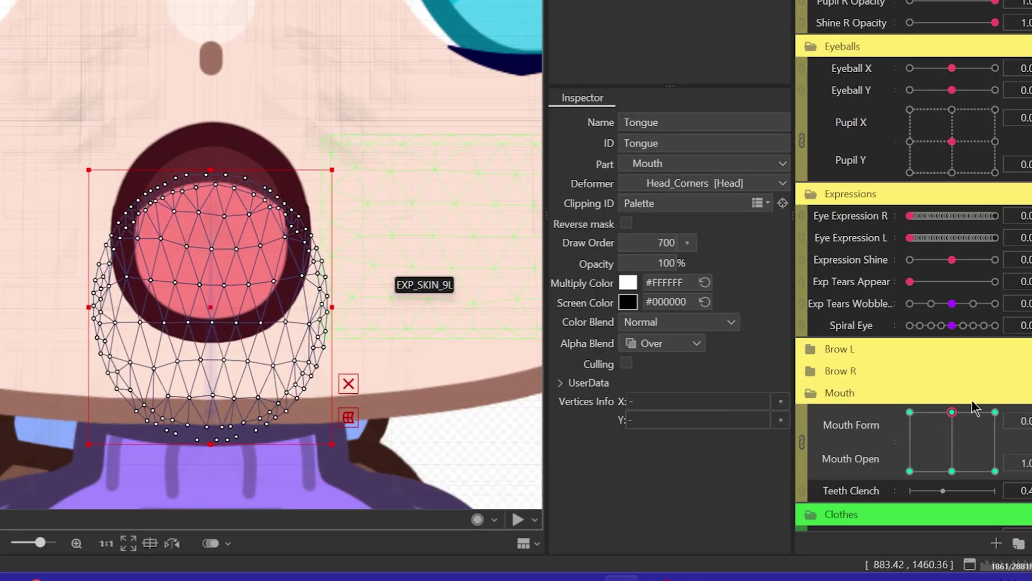
Preview the tongue at the wide and round mouth forms, then deselect it
{"action": "left_click_drag", "start_coordinate": [318, 311], "coordinate": [421, 312]}
{"action": "left_click_drag", "start_coordinate": [909, 412], "coordinate": [995, 411]}
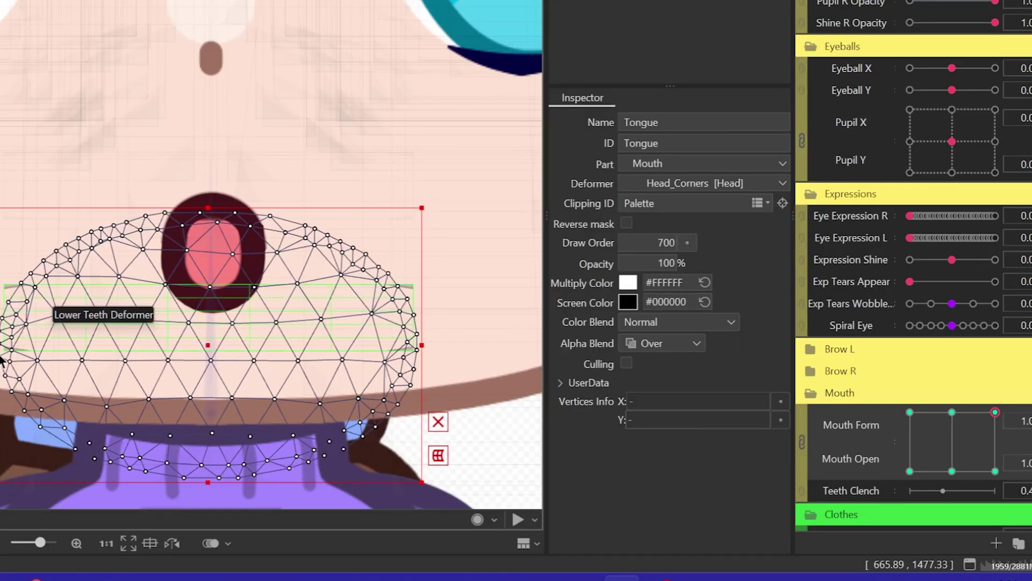
{"action": "scroll", "coordinate": [348, 275], "scroll_direction": "down", "scroll_amount": 3}
{"action": "left_click", "coordinate": [347, 274]}
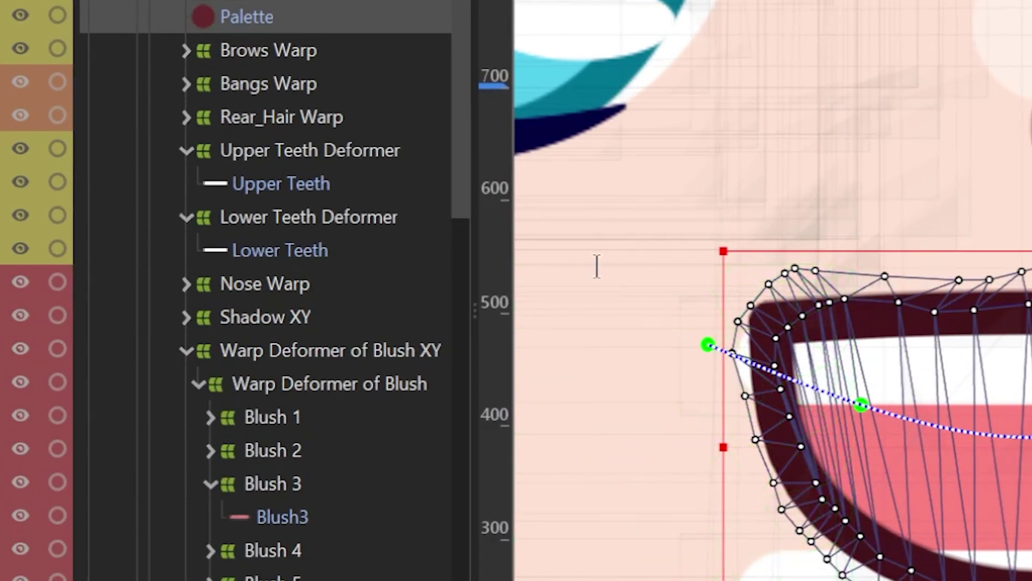
Select the Upper Teeth Deformer and lower the upper teeth slightly inside the mouth
{"action": "left_click", "coordinate": [262, 184]}
{"action": "left_click", "coordinate": [292, 256], "text": "ctrl"}
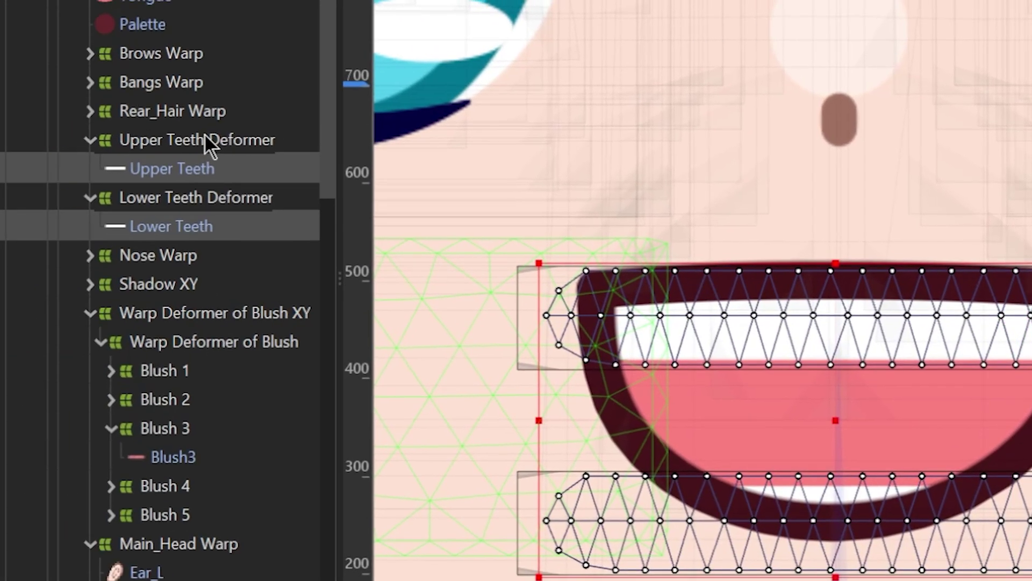
{"action": "left_click", "coordinate": [206, 139]}
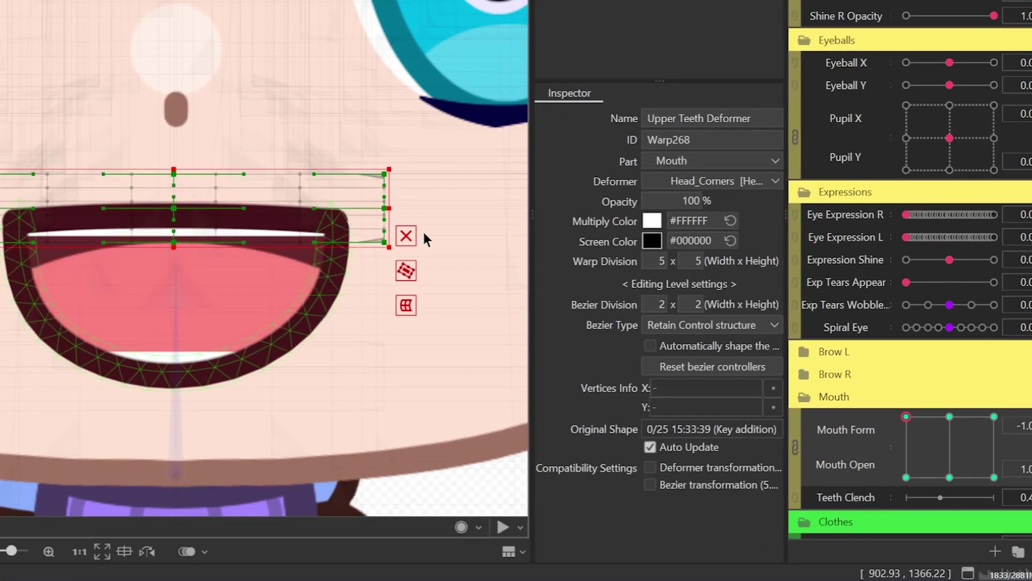
{"action": "left_click_drag", "start_coordinate": [173, 212], "coordinate": [175, 215]}
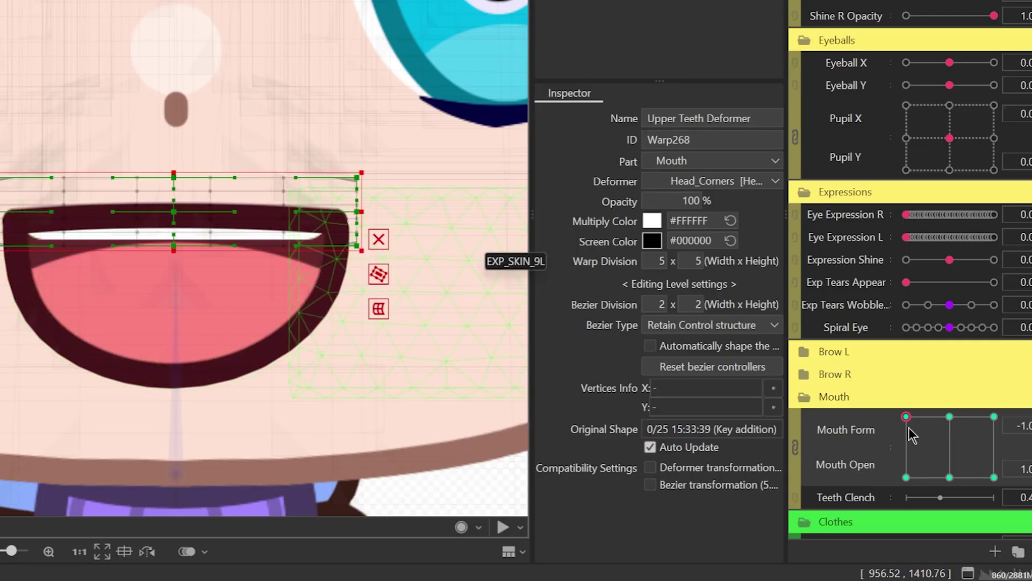
Check the round, wide and O mouth keys, then preview in-betweens with the Lower Teeth Deformer
{"action": "left_click", "coordinate": [949, 417]}
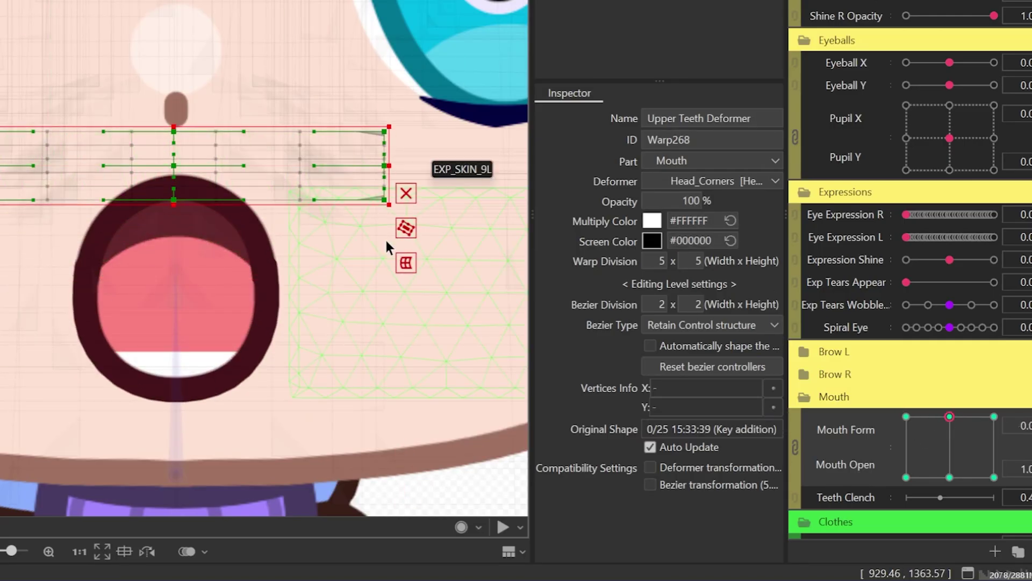
{"action": "left_click", "coordinate": [907, 417]}
{"action": "left_click", "coordinate": [995, 417]}
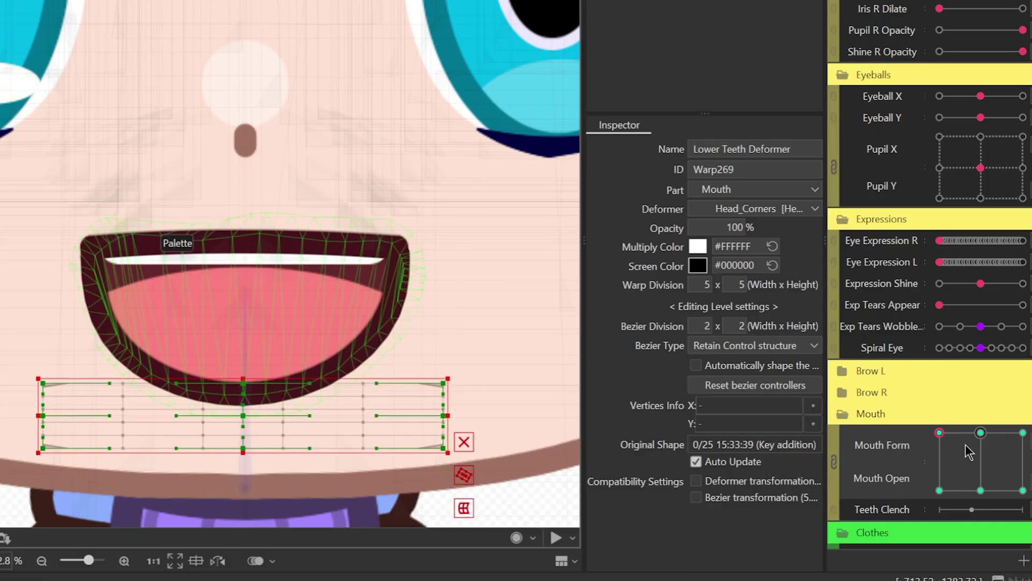
{"action": "left_click", "coordinate": [1022, 433]}
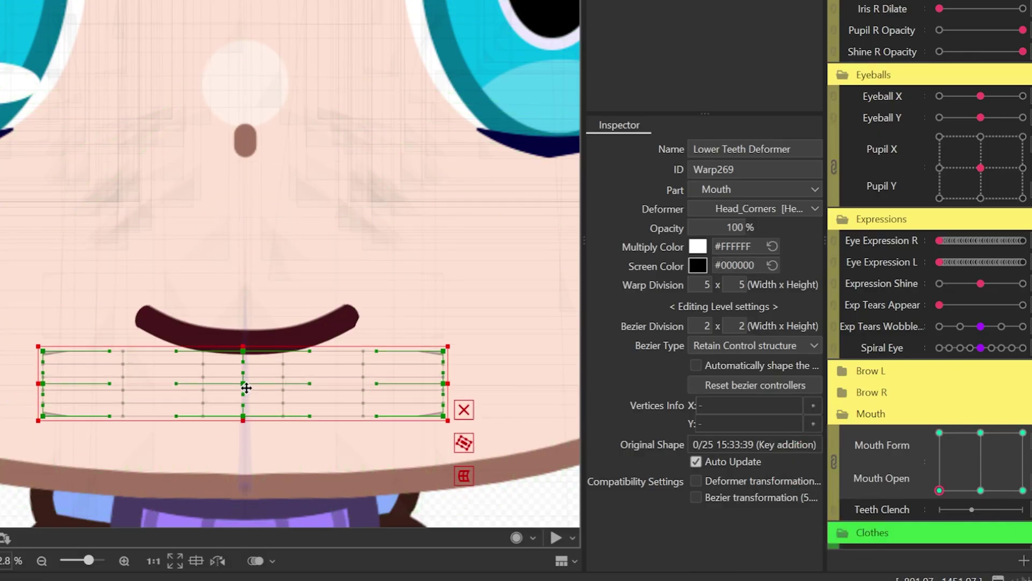
{"action": "mouse_move", "coordinate": [1022, 433]}
{"action": "left_mouse_down"}
{"action": "mouse_move", "coordinate": [978, 455]}
{"action": "mouse_move", "coordinate": [1028, 443]}
{"action": "mouse_move", "coordinate": [940, 433]}
{"action": "left_mouse_up"}
{"action": "scroll", "coordinate": [299, 357], "scroll_direction": "up", "scroll_amount": 1}
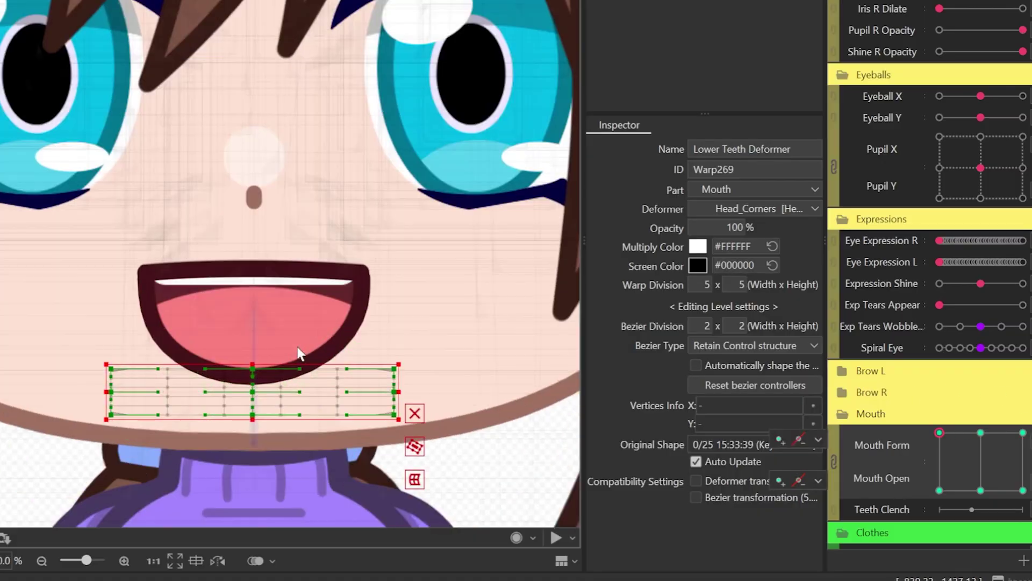
{"action": "scroll", "coordinate": [260, 293], "scroll_direction": "up", "scroll_amount": 1}
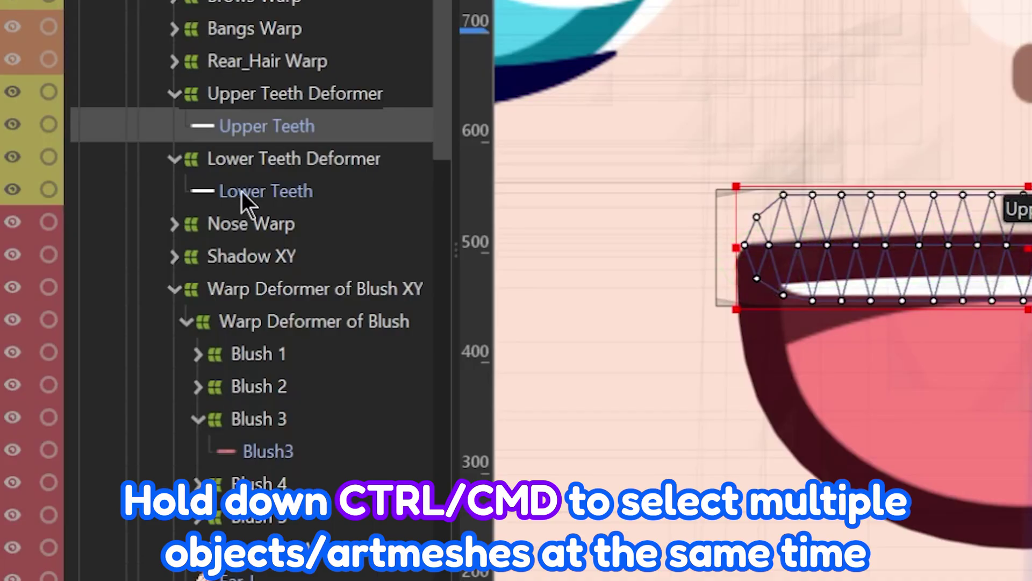
Stretch and widen the upper and lower teeth meshes to fit inside the smile mouth
{"action": "left_click", "coordinate": [246, 194], "text": "ctrl"}
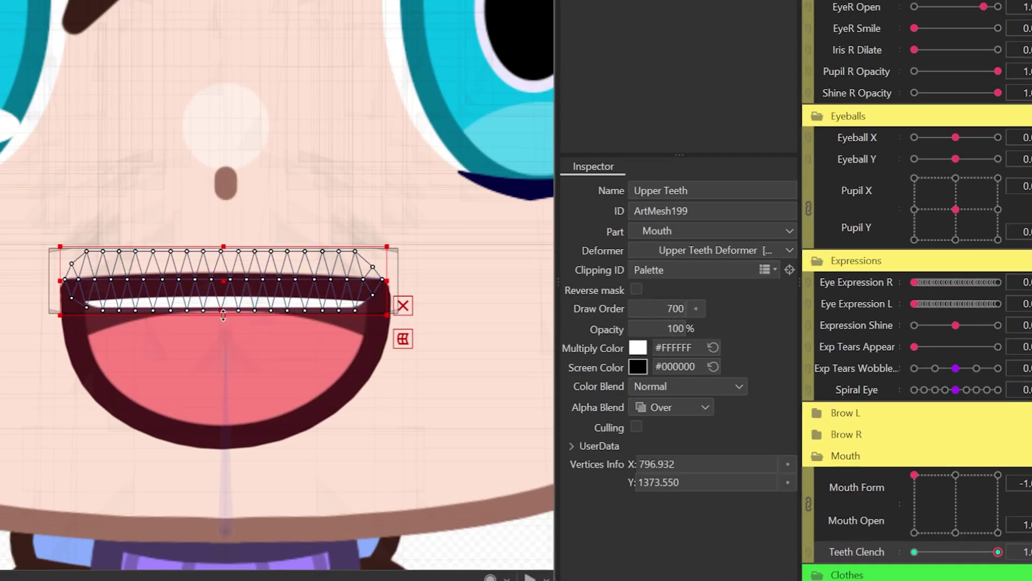
{"action": "left_click_drag", "start_coordinate": [223, 314], "coordinate": [222, 353]}
{"action": "left_click_drag", "start_coordinate": [384, 305], "coordinate": [392, 304]}
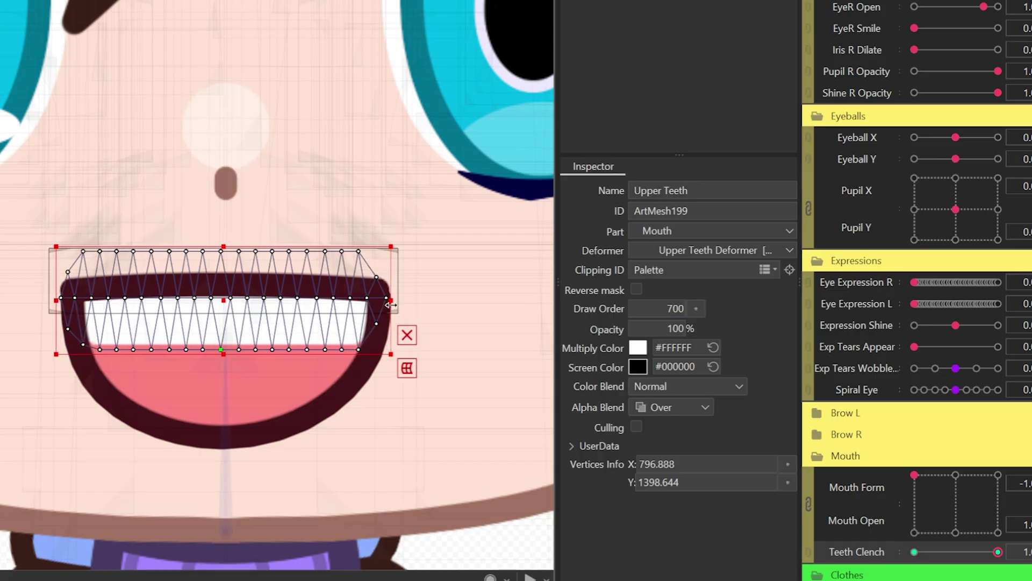
{"action": "left_click_drag", "start_coordinate": [223, 358], "coordinate": [223, 367]}
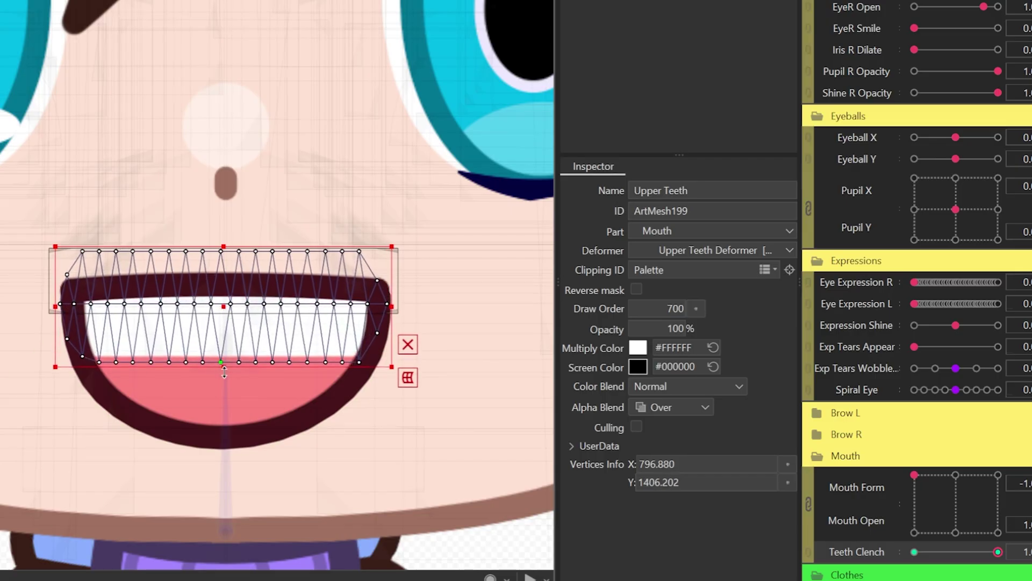
{"action": "left_click", "coordinate": [185, 295]}
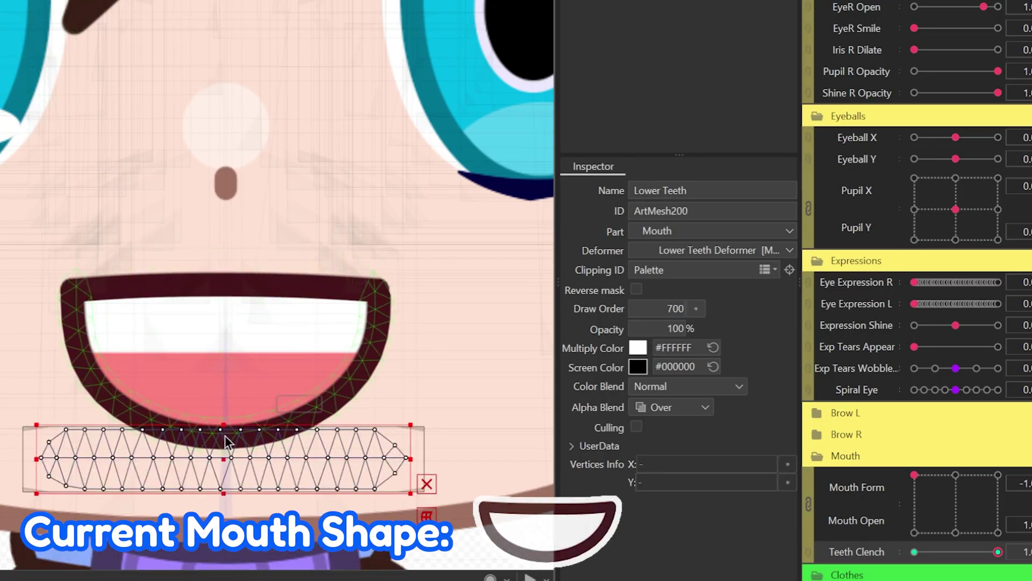
{"action": "left_click_drag", "start_coordinate": [223, 406], "coordinate": [222, 343]}
{"action": "left_click", "coordinate": [219, 361]}
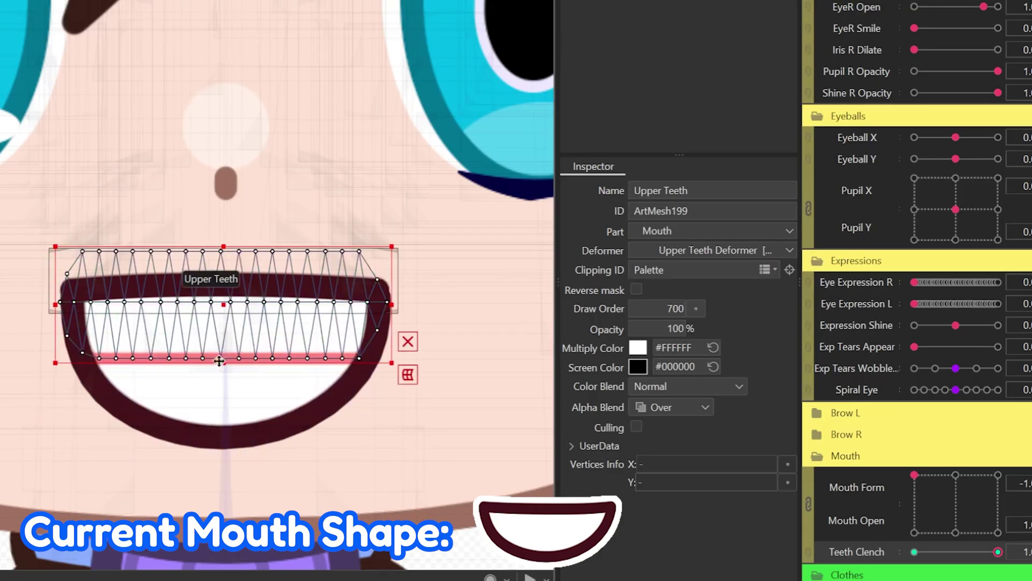
{"action": "left_click", "coordinate": [198, 436]}
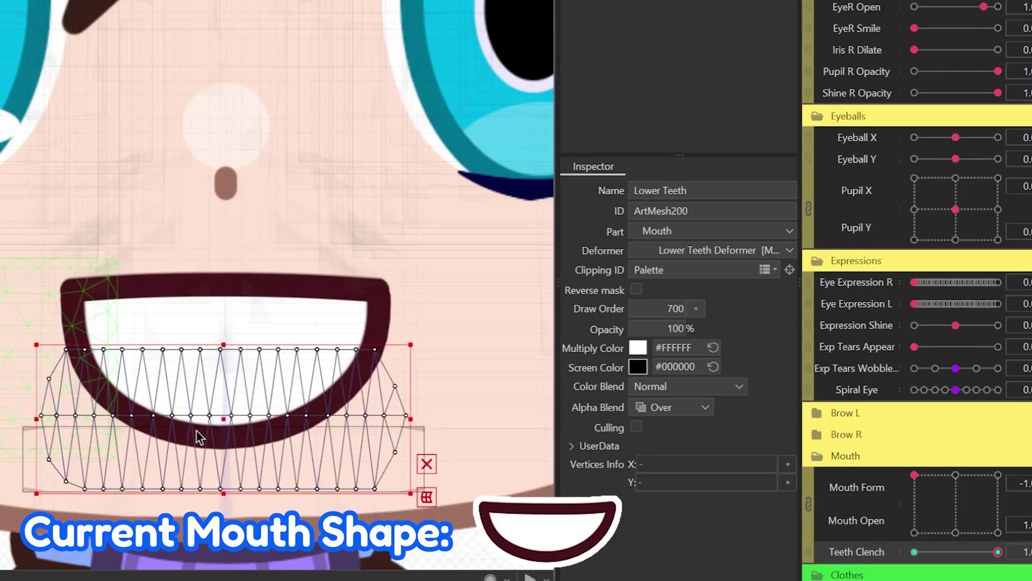
Refit both teeth meshes inside the round open mouth, then return to the wide smile
{"action": "left_click_drag", "start_coordinate": [913, 476], "coordinate": [957, 474]}
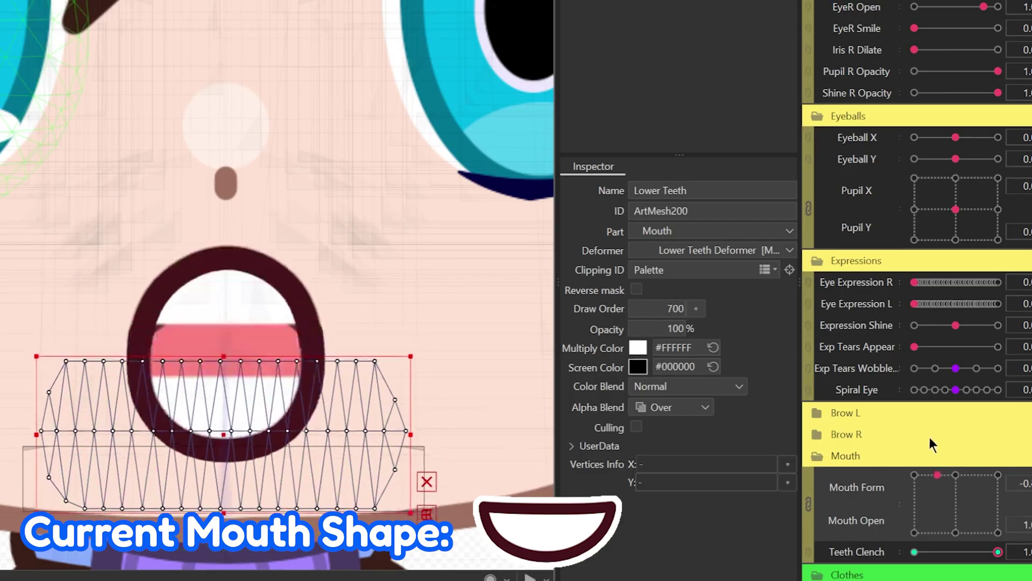
{"action": "left_click", "coordinate": [235, 338]}
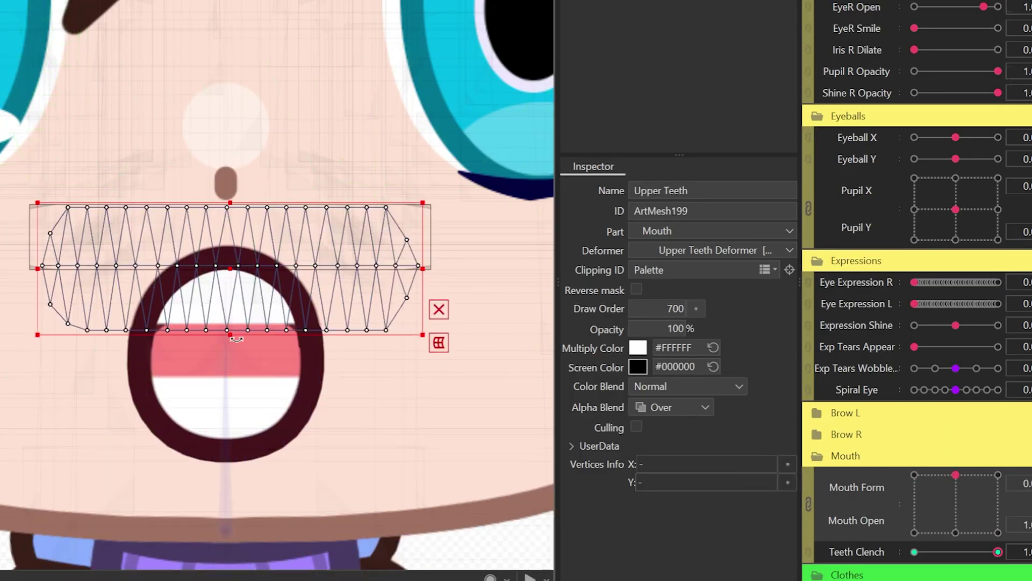
{"action": "left_click_drag", "start_coordinate": [227, 334], "coordinate": [224, 367]}
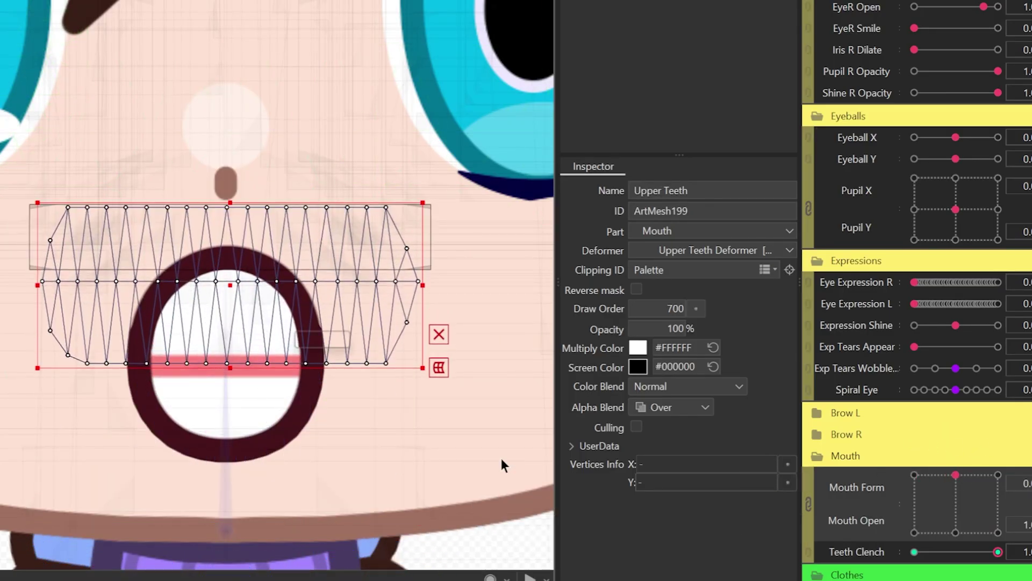
{"action": "left_click", "coordinate": [228, 368]}
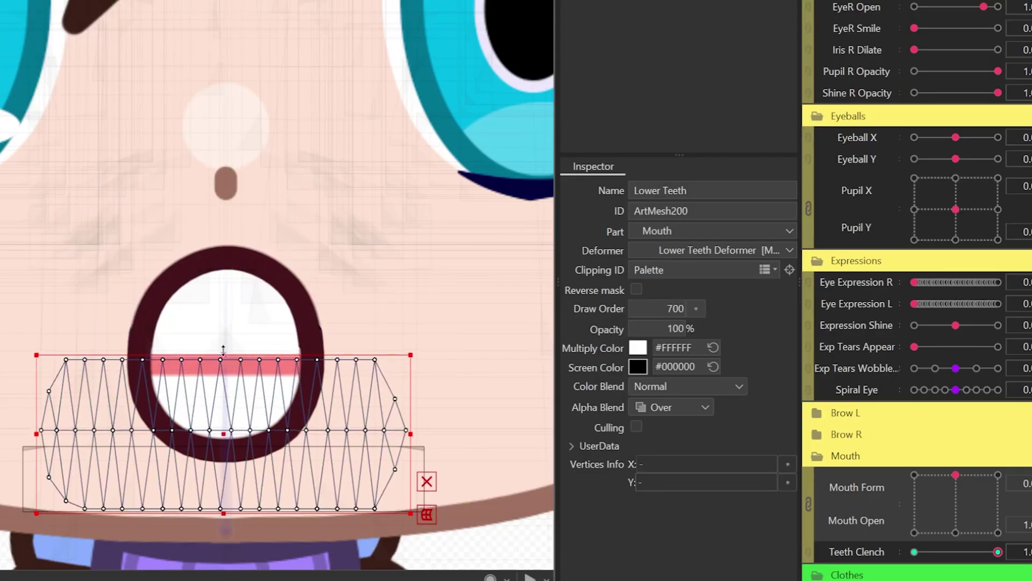
{"action": "left_click_drag", "start_coordinate": [223, 350], "coordinate": [223, 346]}
{"action": "mouse_move", "coordinate": [952, 489]}
{"action": "left_mouse_down"}
{"action": "mouse_move", "coordinate": [918, 450]}
{"action": "mouse_move", "coordinate": [834, 512]}
{"action": "left_mouse_up"}
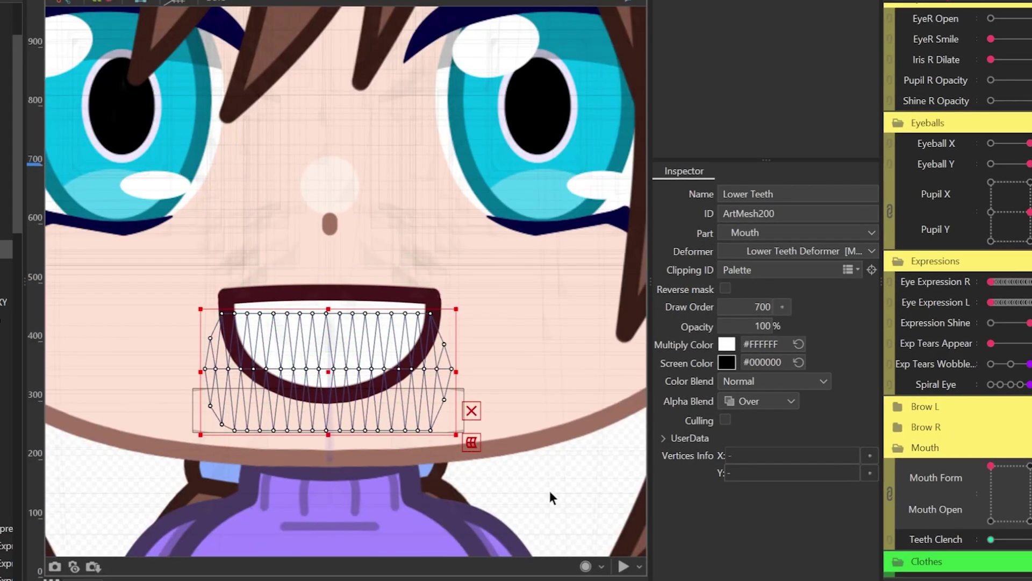
Deselect the teeth and preview the narrow smile and small o mouth forms
{"action": "left_click", "coordinate": [548, 491]}
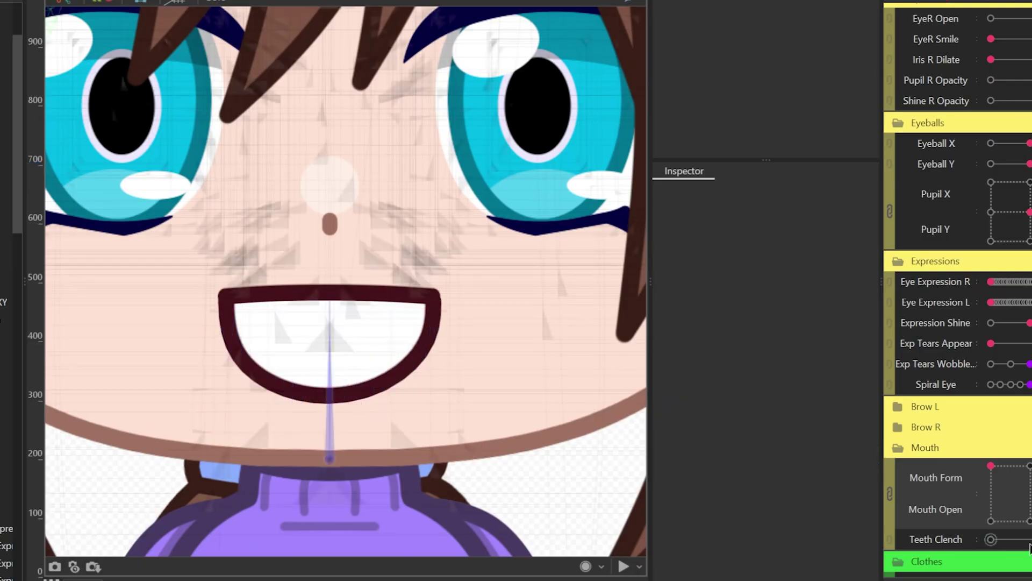
{"action": "mouse_move", "coordinate": [989, 502]}
{"action": "left_mouse_down"}
{"action": "mouse_move", "coordinate": [978, 485]}
{"action": "mouse_move", "coordinate": [1031, 467]}
{"action": "left_mouse_up"}
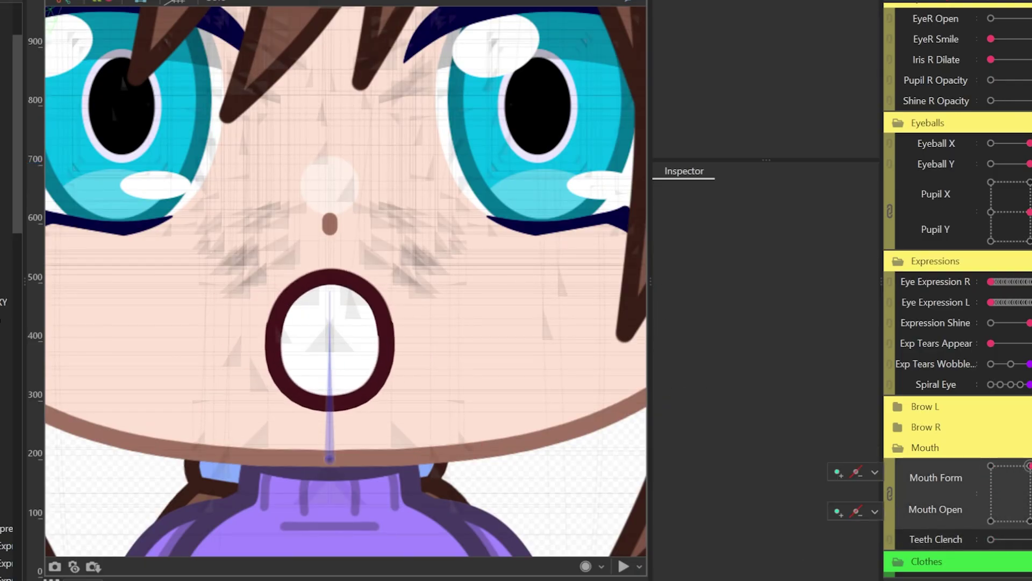
{"action": "left_click_drag", "start_coordinate": [1031, 466], "coordinate": [1031, 492]}
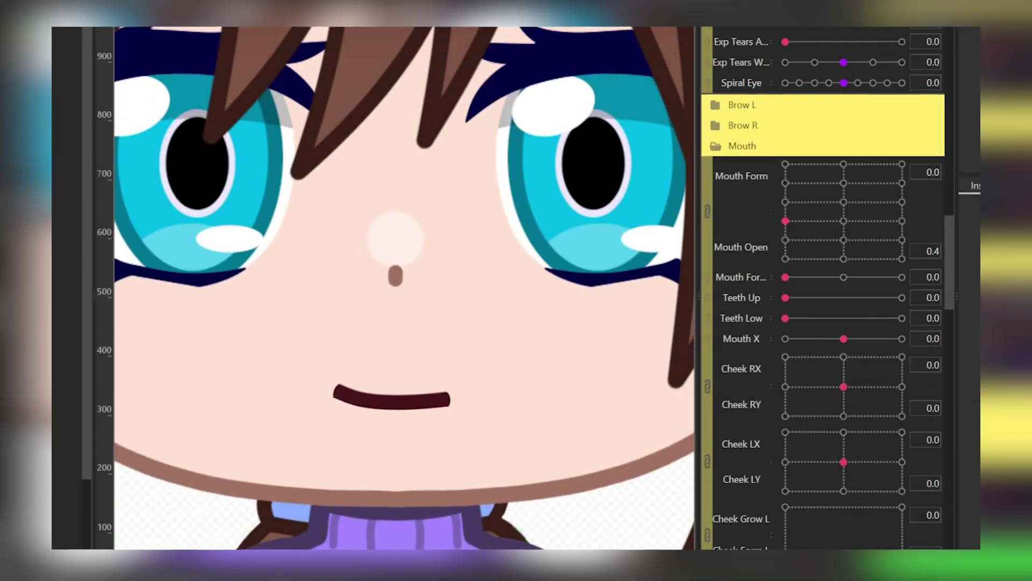
Test the mouth wide open, with and without teeth, shouting, and closed flat
{"action": "left_click_drag", "start_coordinate": [784, 220], "coordinate": [790, 170]}
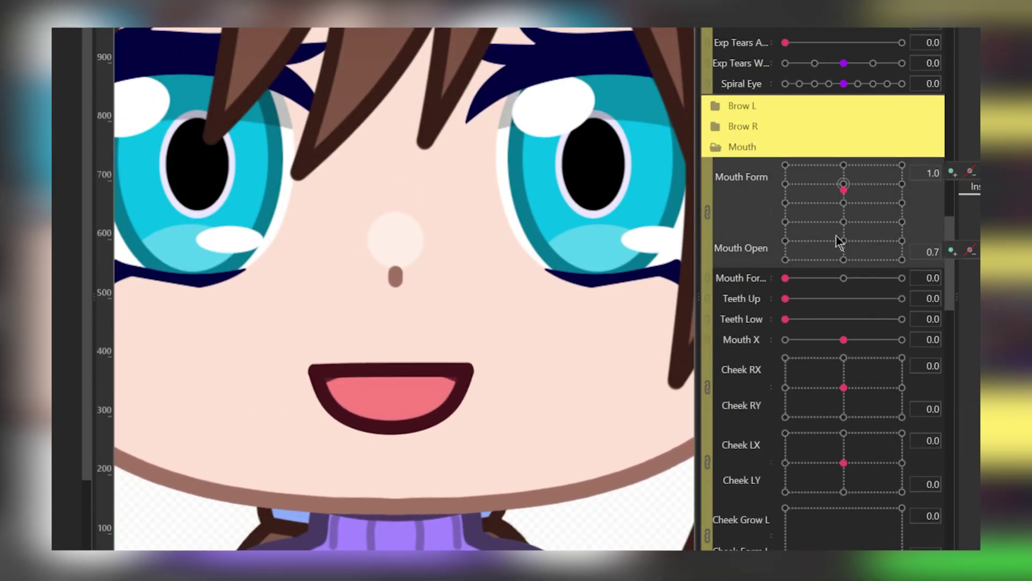
{"action": "left_click_drag", "start_coordinate": [784, 298], "coordinate": [861, 298]}
{"action": "left_click_drag", "start_coordinate": [844, 187], "coordinate": [847, 194]}
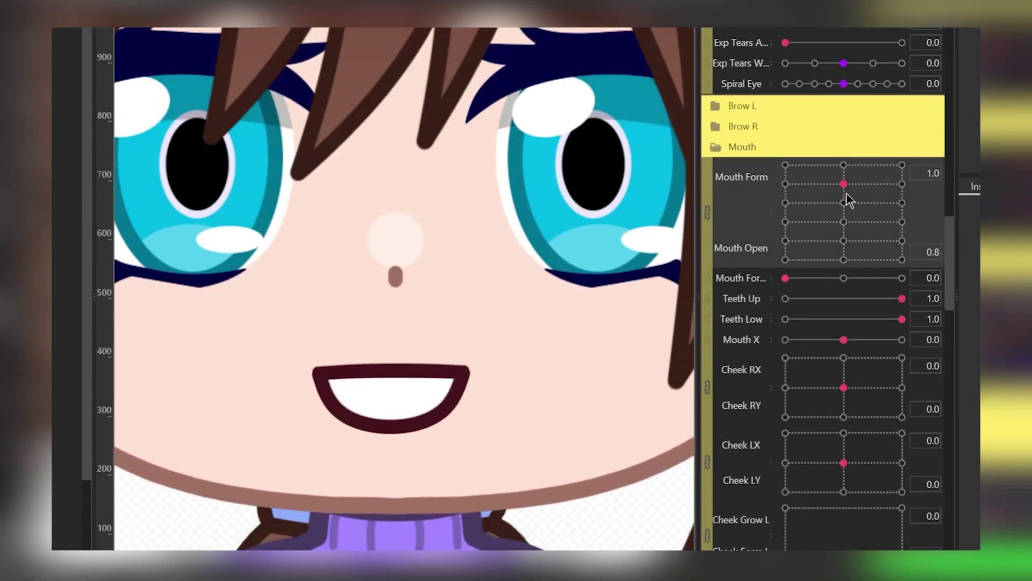
{"action": "left_click", "coordinate": [743, 310]}
{"action": "left_click_drag", "start_coordinate": [784, 188], "coordinate": [890, 149]}
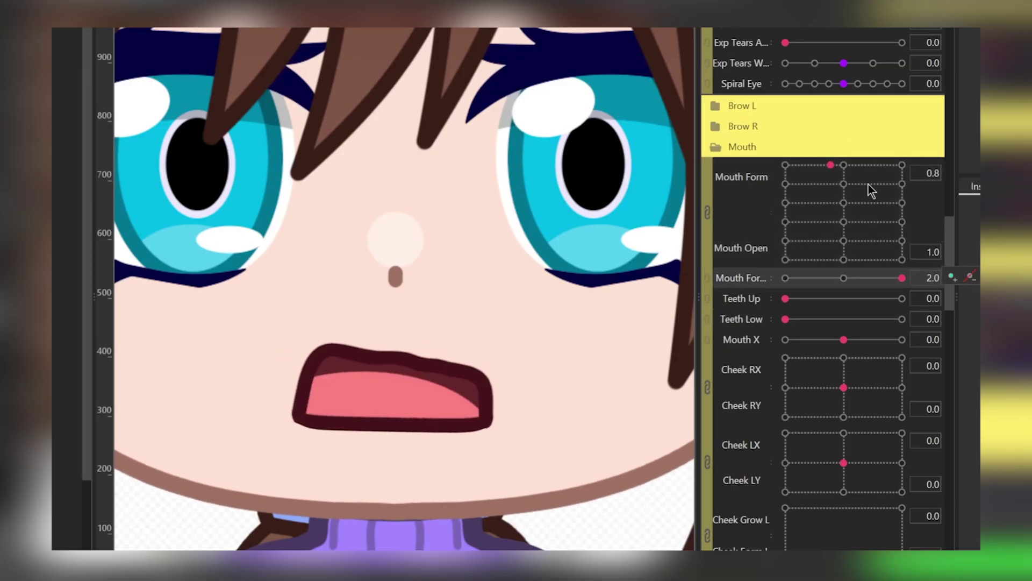
{"action": "left_click", "coordinate": [844, 222]}
{"action": "left_click_drag", "start_coordinate": [843, 339], "coordinate": [779, 337]}
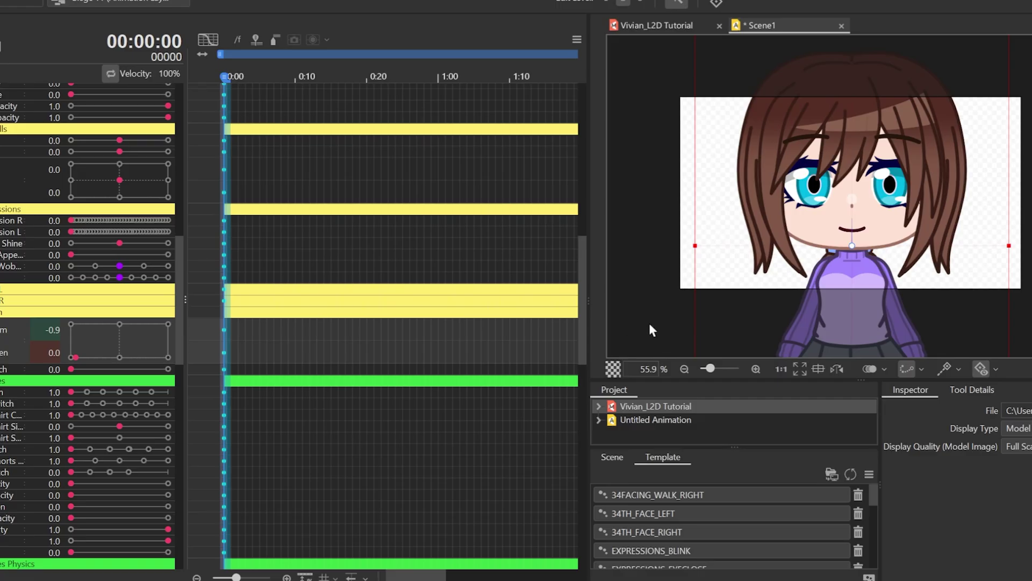
{"action": "scroll", "coordinate": [884, 223], "scroll_direction": "up", "scroll_amount": 2}
{"action": "scroll", "coordinate": [860, 235], "scroll_direction": "up", "scroll_amount": 2}
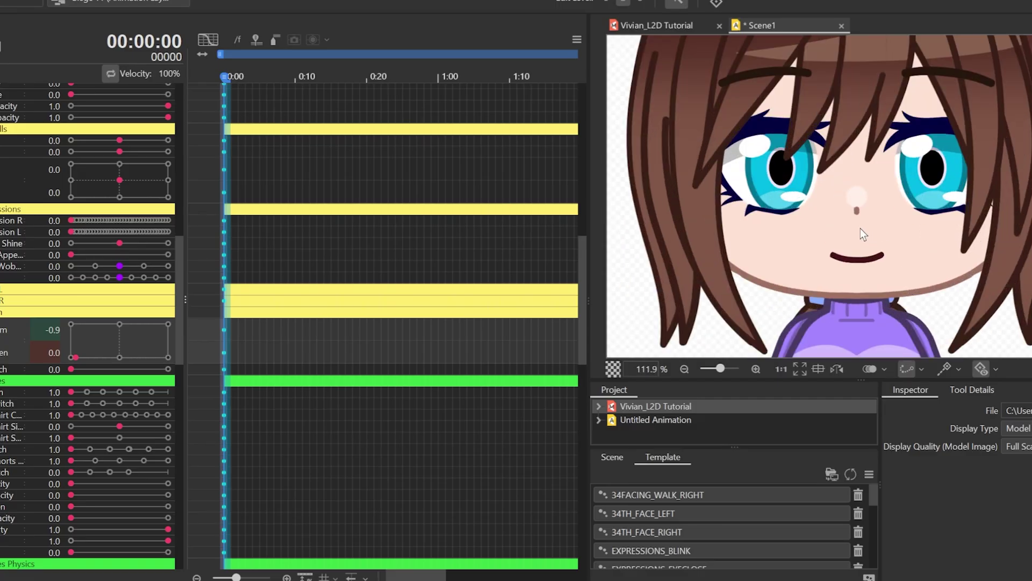
{"action": "scroll", "coordinate": [860, 234], "scroll_direction": "up", "scroll_amount": 1}
{"action": "scroll", "coordinate": [504, 263], "scroll_direction": "up", "scroll_amount": 5}
{"action": "scroll", "coordinate": [329, 263], "scroll_direction": "up", "scroll_amount": 5}
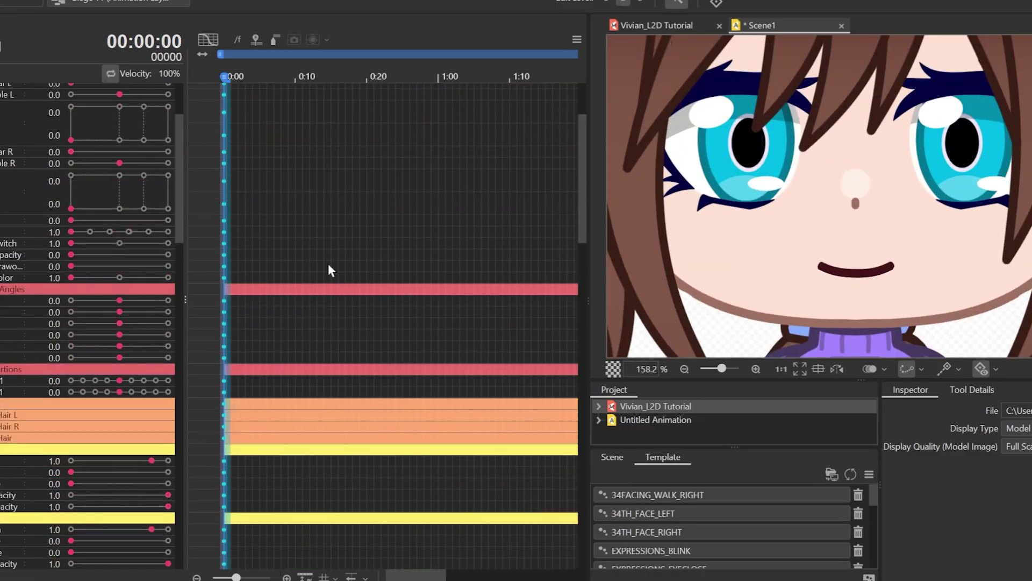
{"action": "scroll", "coordinate": [328, 263], "scroll_direction": "up", "scroll_amount": 5}
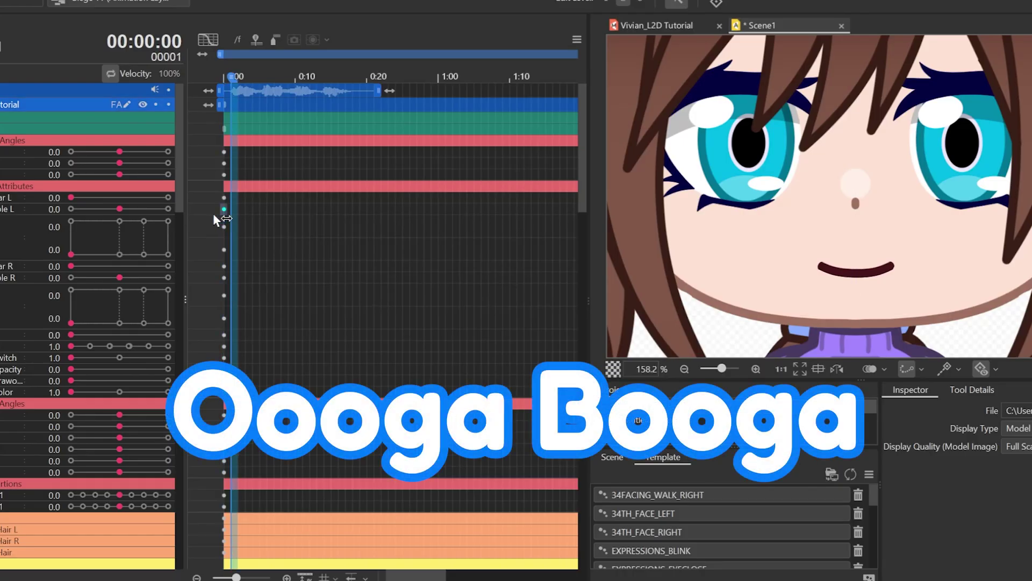
{"action": "mouse_move", "coordinate": [217, 218]}
{"action": "left_mouse_down"}
{"action": "mouse_move", "coordinate": [294, 206]}
{"action": "mouse_move", "coordinate": [220, 202]}
{"action": "mouse_move", "coordinate": [313, 202]}
{"action": "left_mouse_up"}
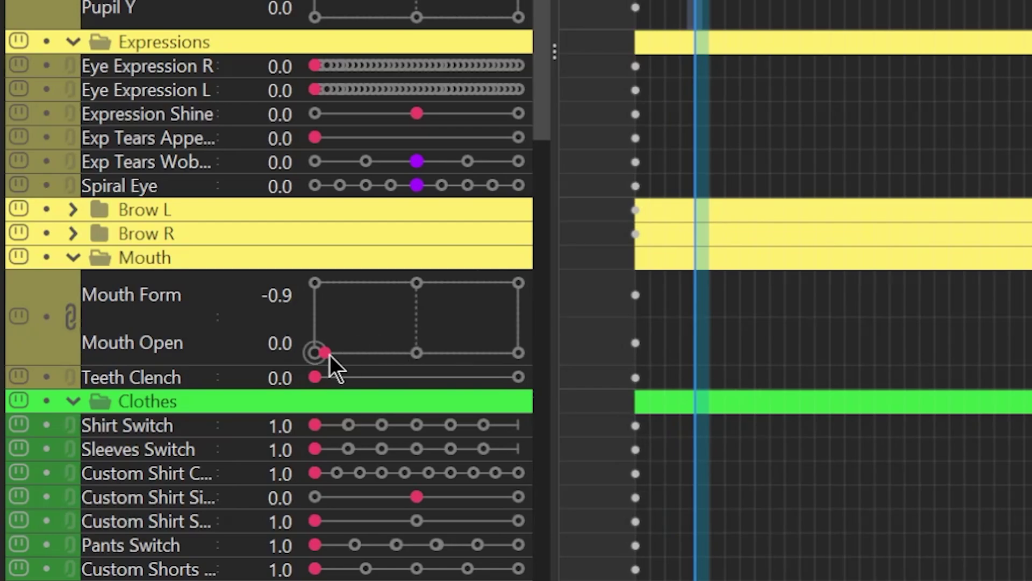
Key an open mouth, then a closed flat mouth at frame 0, and advance to frame 8
{"action": "left_click_drag", "start_coordinate": [330, 355], "coordinate": [443, 319]}
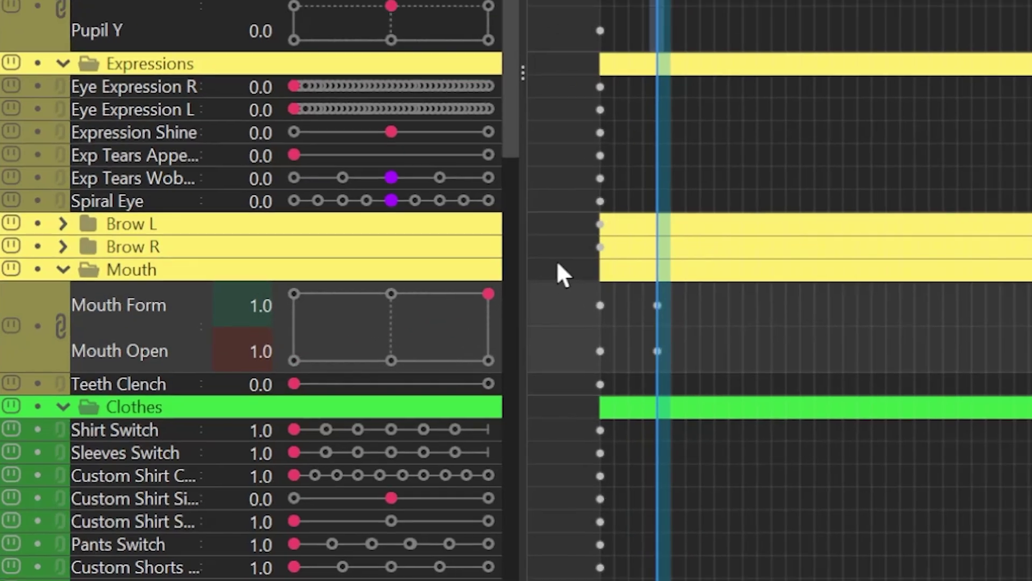
{"action": "key", "text": "Home"}
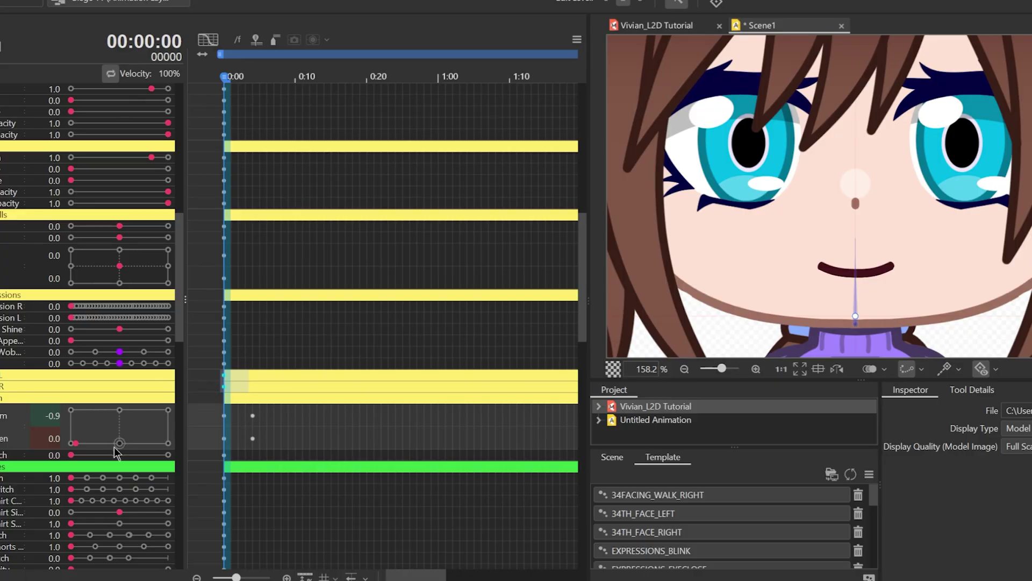
{"action": "left_click", "coordinate": [115, 443]}
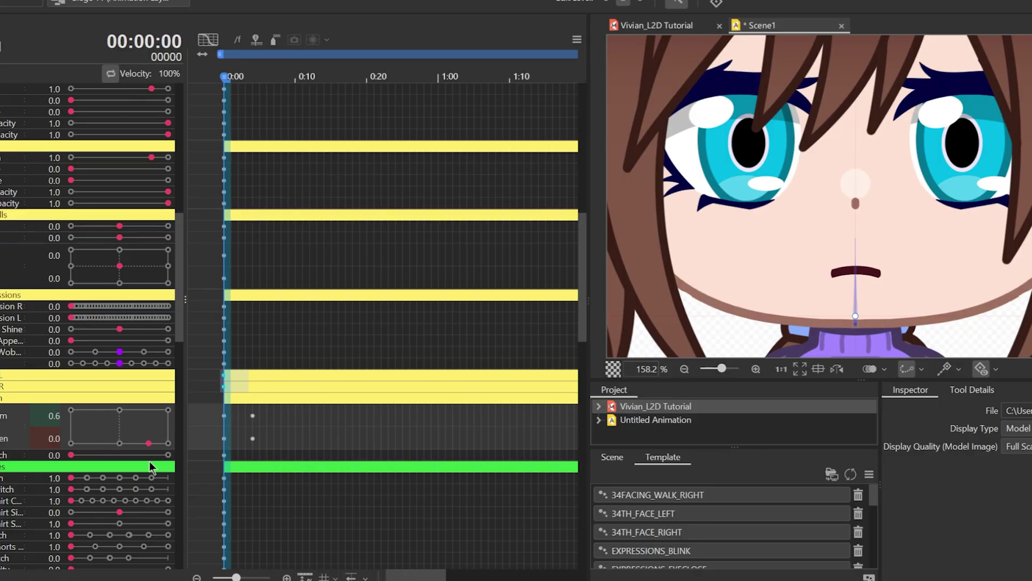
{"action": "left_click", "coordinate": [236, 342]}
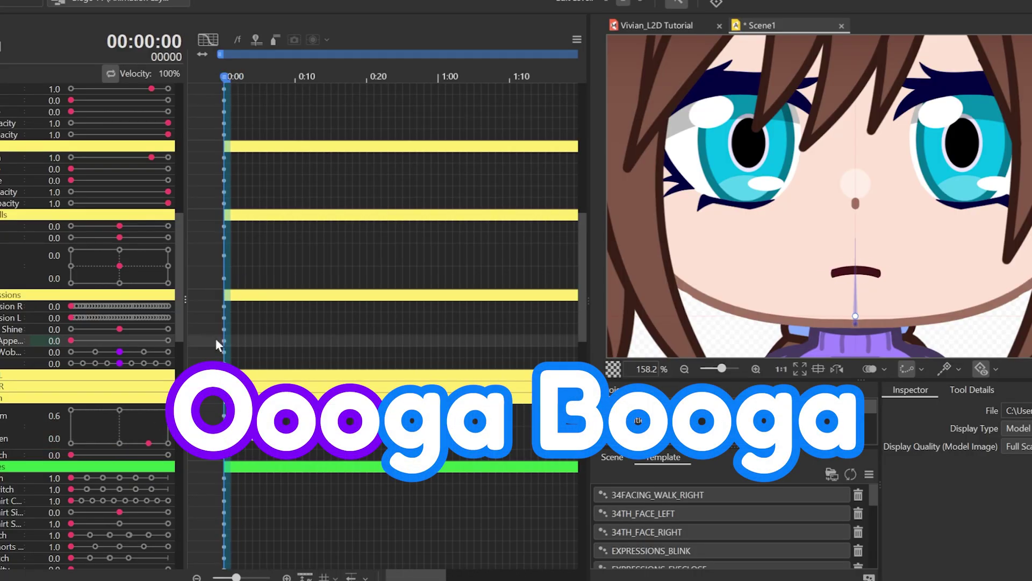
{"action": "left_click_drag", "start_coordinate": [223, 345], "coordinate": [250, 338]}
{"action": "scroll", "coordinate": [269, 363], "scroll_direction": "up", "scroll_amount": 3}
{"action": "scroll", "coordinate": [269, 364], "scroll_direction": "up", "scroll_amount": 3}
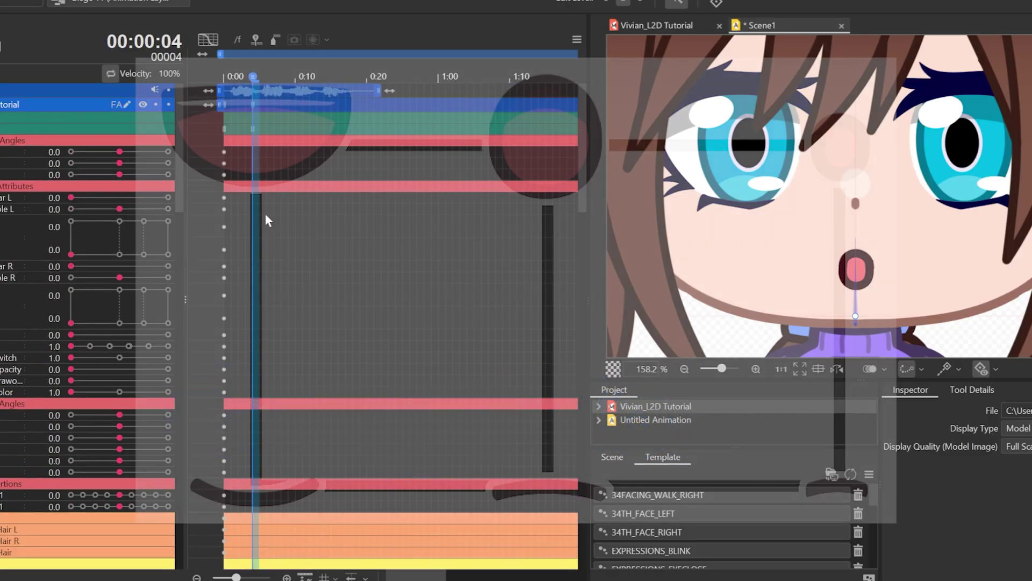
{"action": "left_click", "coordinate": [267, 213]}
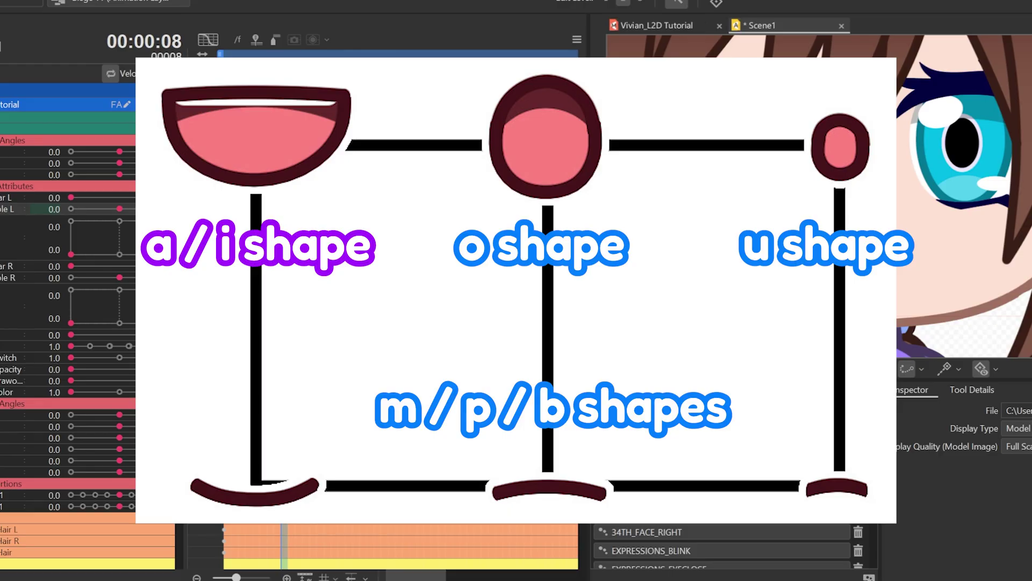
{"action": "scroll", "coordinate": [279, 313], "scroll_direction": "down", "scroll_amount": 5}
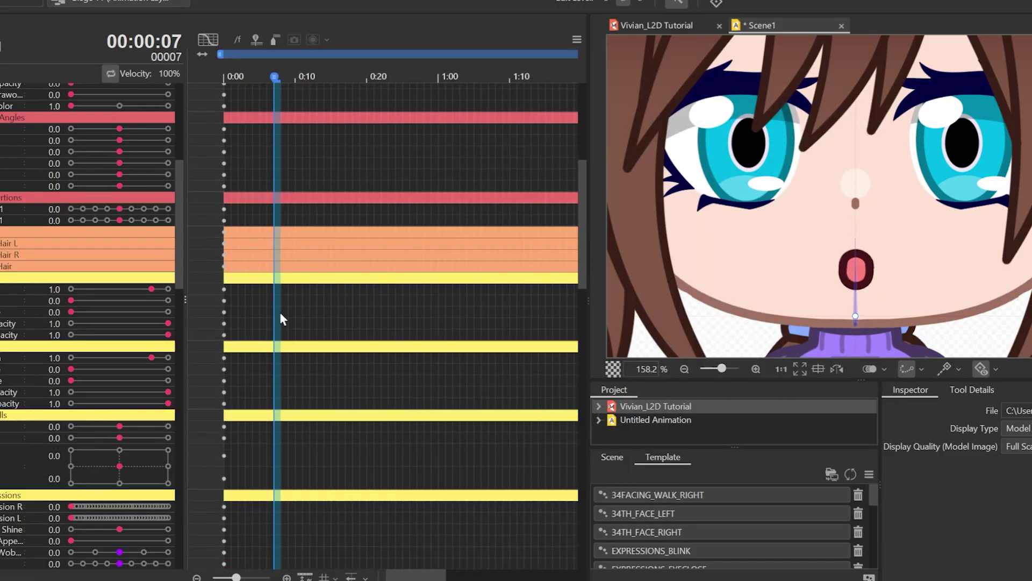
{"action": "scroll", "coordinate": [280, 313], "scroll_direction": "down", "scroll_amount": 2}
{"action": "left_click_drag", "start_coordinate": [167, 383], "coordinate": [137, 383]}
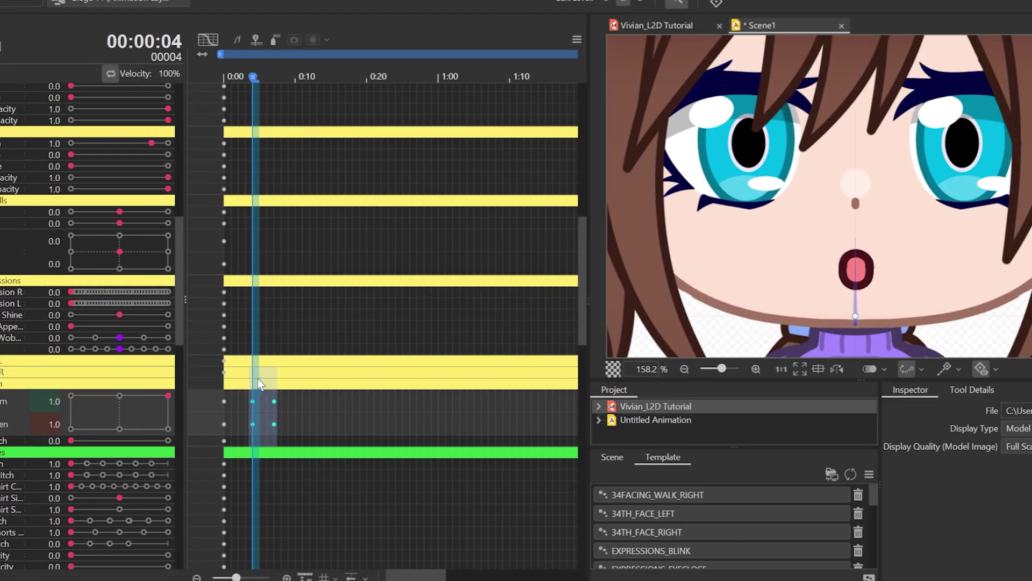
{"action": "left_click_drag", "start_coordinate": [258, 378], "coordinate": [289, 379]}
{"action": "scroll", "coordinate": [291, 347], "scroll_direction": "up", "scroll_amount": 5}
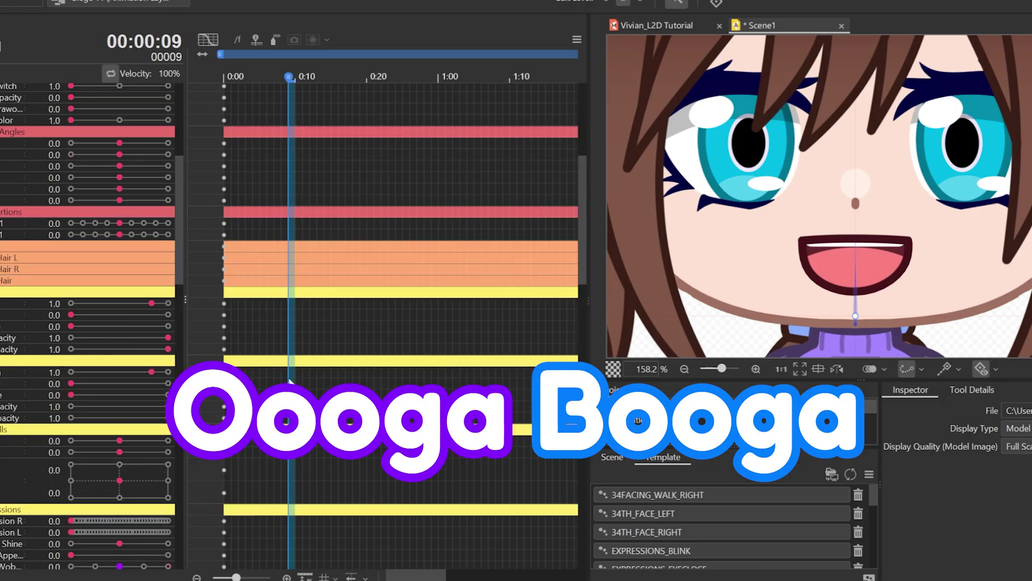
{"action": "scroll", "coordinate": [298, 320], "scroll_direction": "up", "scroll_amount": 5}
Key a flat closed mouth near frame 10, then select the opening keyframes up to frame 9
{"action": "mouse_move", "coordinate": [266, 274]}
{"action": "left_mouse_down"}
{"action": "mouse_move", "coordinate": [248, 271]}
{"action": "mouse_move", "coordinate": [292, 274]}
{"action": "left_mouse_up"}
{"action": "scroll", "coordinate": [292, 274], "scroll_direction": "down", "scroll_amount": 3}
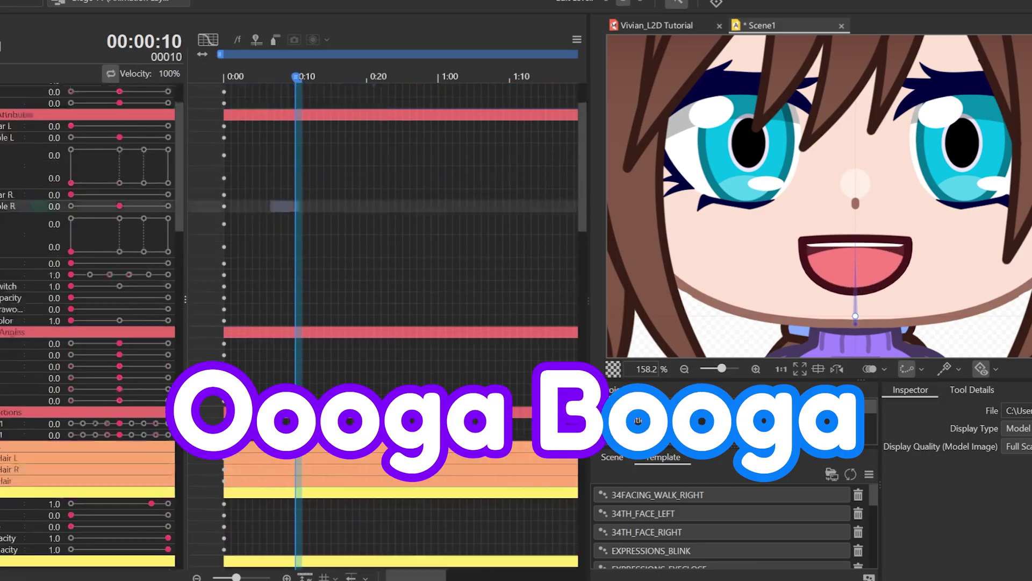
{"action": "scroll", "coordinate": [291, 274], "scroll_direction": "down", "scroll_amount": 5}
{"action": "scroll", "coordinate": [291, 274], "scroll_direction": "down", "scroll_amount": 5}
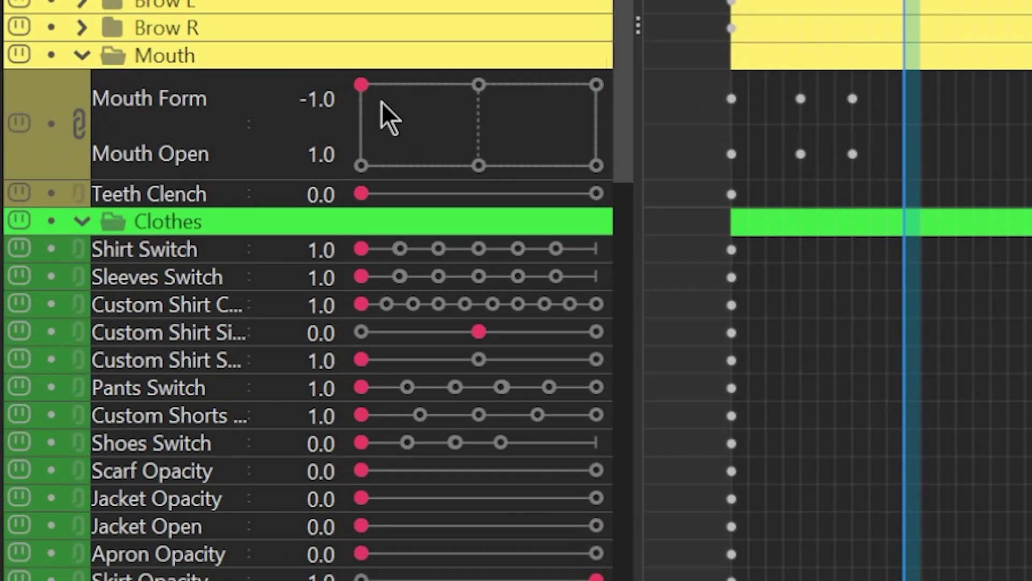
{"action": "mouse_move", "coordinate": [378, 96]}
{"action": "left_mouse_down"}
{"action": "mouse_move", "coordinate": [432, 193]}
{"action": "mouse_move", "coordinate": [406, 204]}
{"action": "left_mouse_up"}
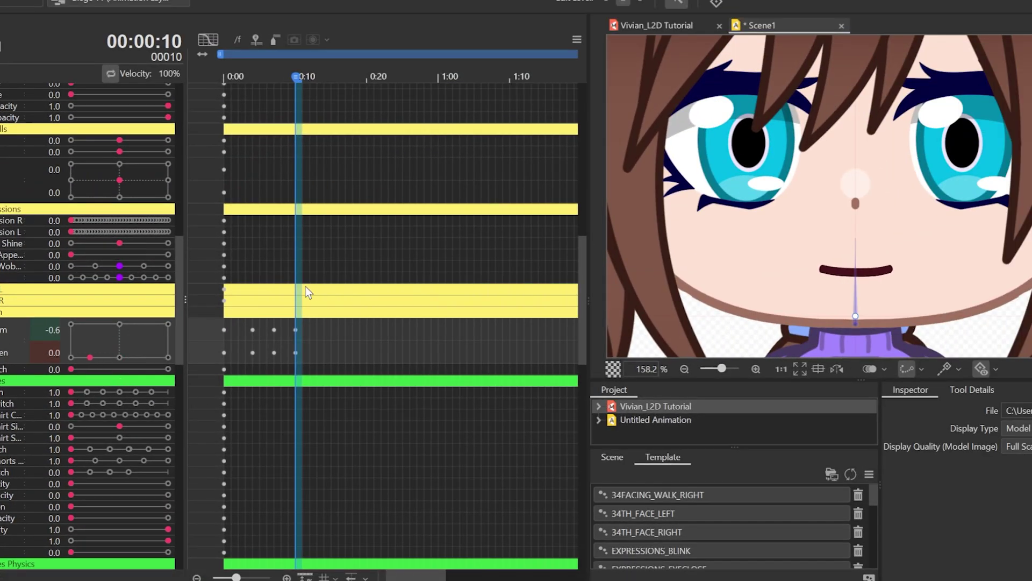
{"action": "scroll", "coordinate": [322, 288], "scroll_direction": "up", "scroll_amount": 5}
{"action": "scroll", "coordinate": [322, 287], "scroll_direction": "up", "scroll_amount": 3}
{"action": "left_click_drag", "start_coordinate": [282, 254], "coordinate": [208, 267]}
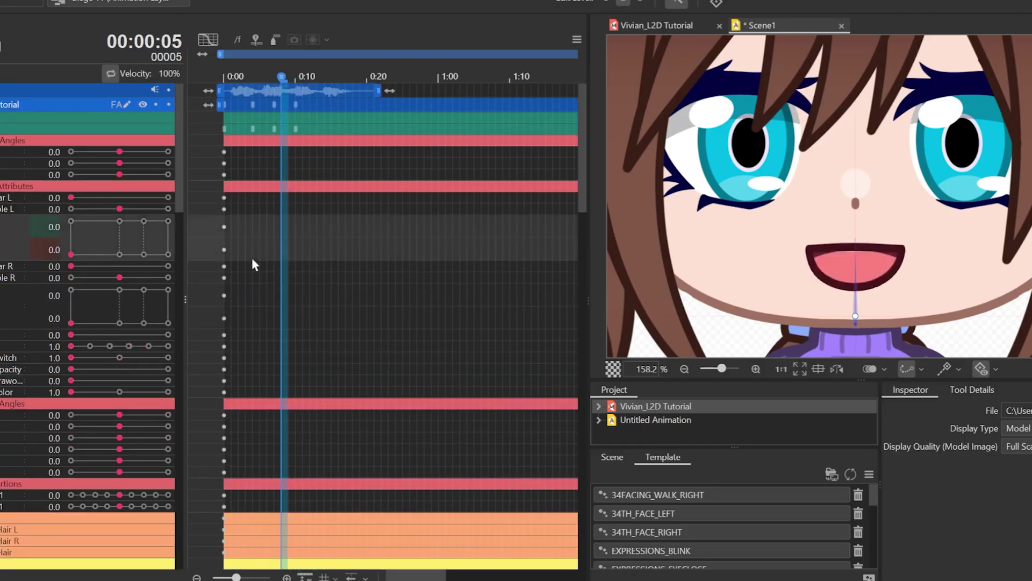
{"action": "left_click_drag", "start_coordinate": [262, 311], "coordinate": [201, 320]}
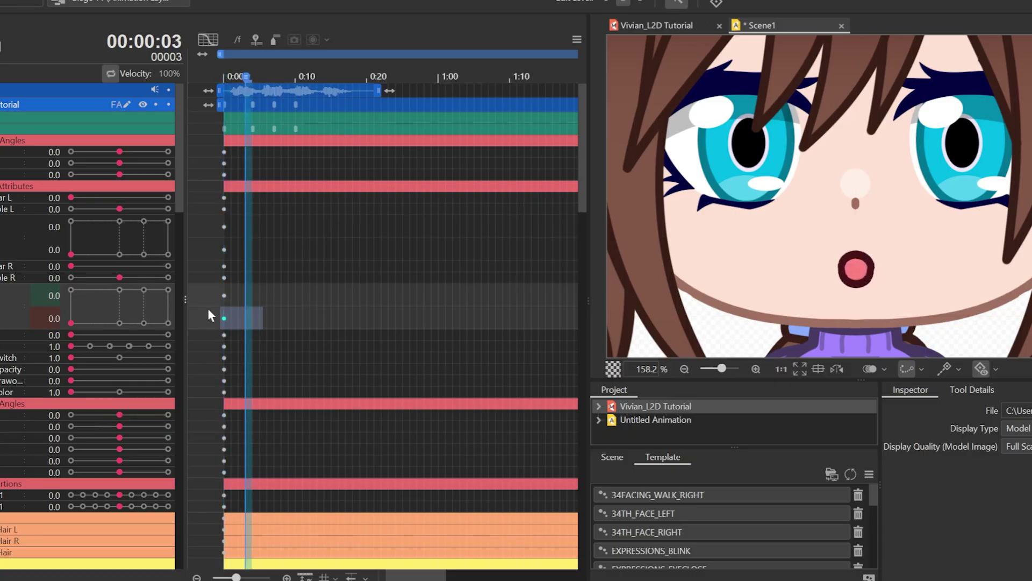
{"action": "left_click", "coordinate": [226, 244]}
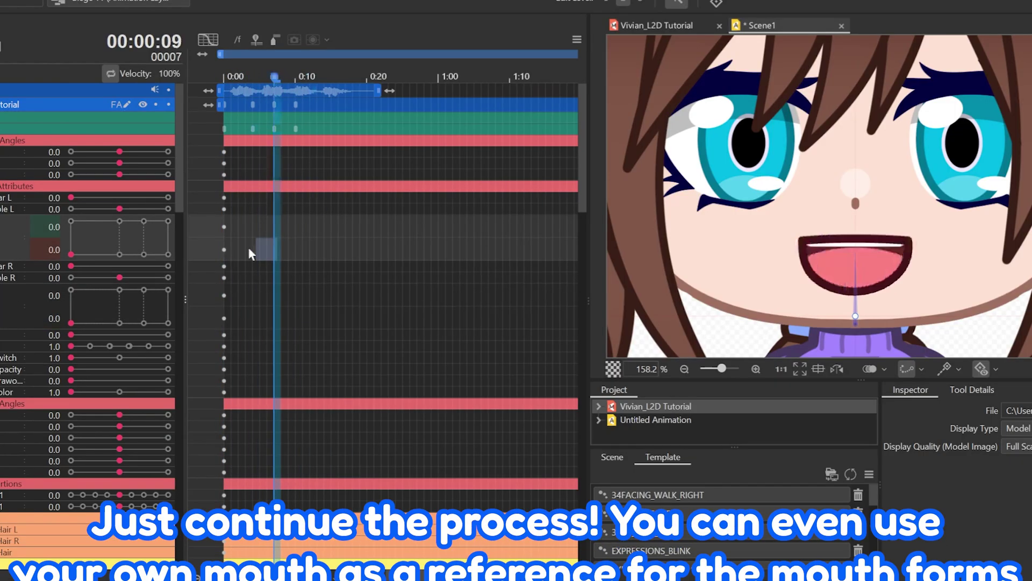
{"action": "left_click_drag", "start_coordinate": [263, 239], "coordinate": [143, 266]}
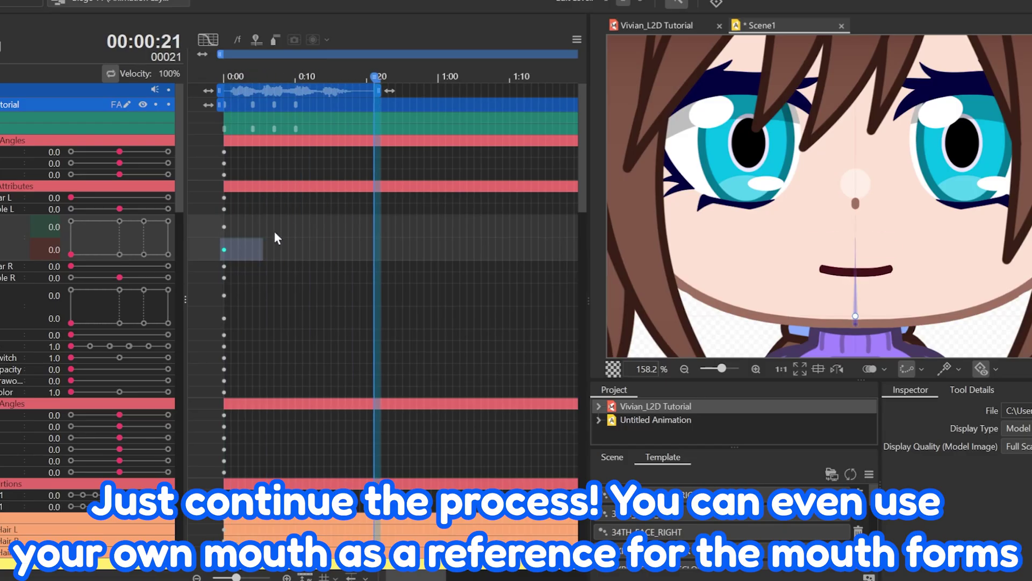
{"action": "left_click", "coordinate": [269, 211]}
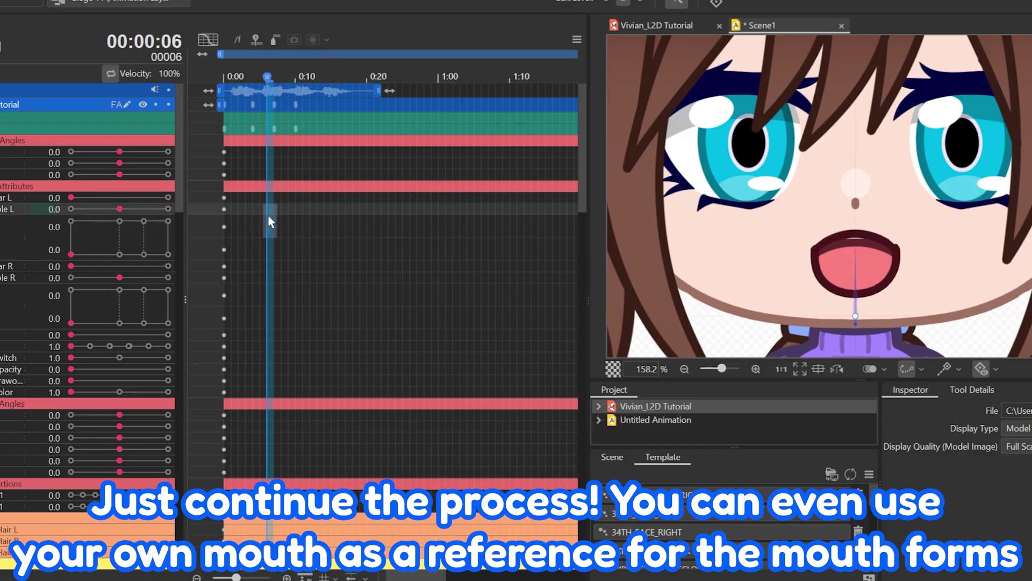
{"action": "left_click_drag", "start_coordinate": [269, 215], "coordinate": [291, 220]}
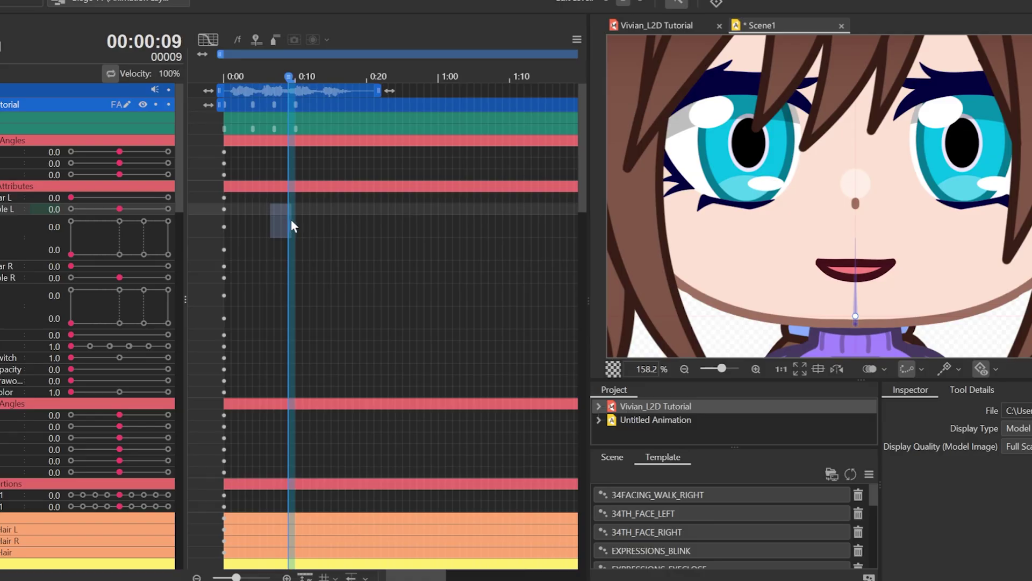
Extend the frame range to frame 12 across all tracks, then clear it and preview frames 4–11
{"action": "left_click_drag", "start_coordinate": [292, 219], "coordinate": [309, 222]}
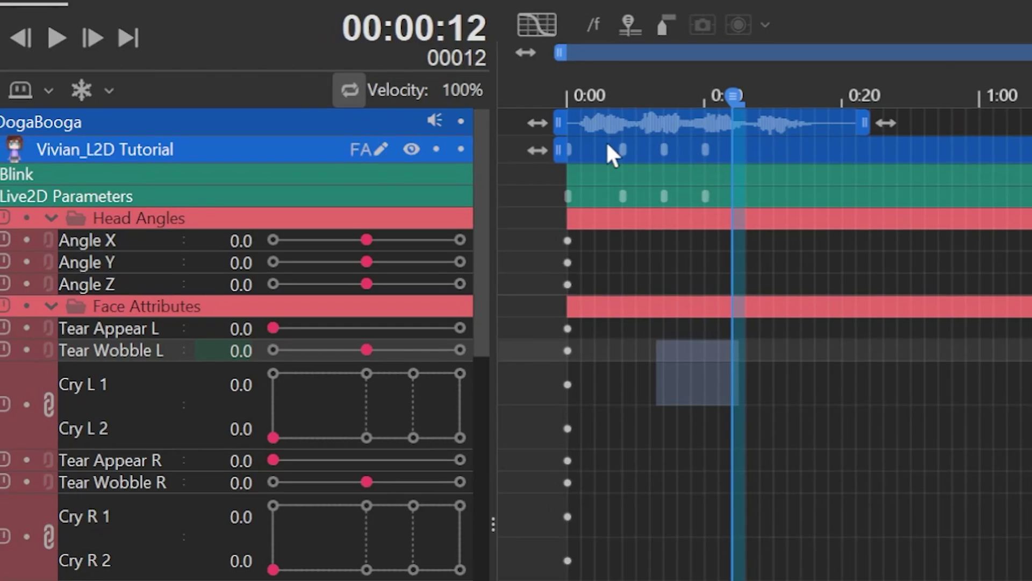
{"action": "left_click_drag", "start_coordinate": [606, 141], "coordinate": [724, 161]}
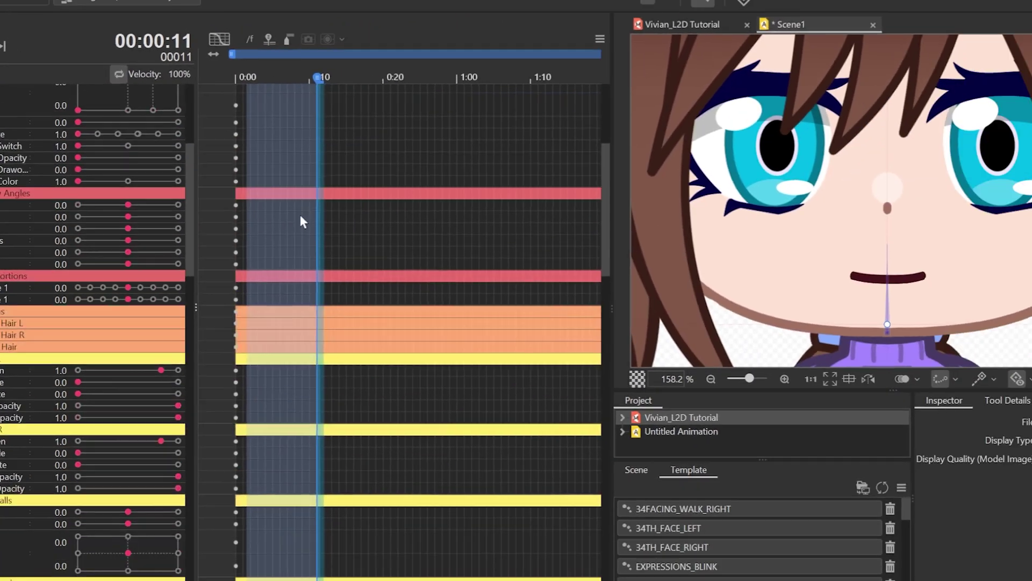
{"action": "scroll", "coordinate": [287, 223], "scroll_direction": "down", "scroll_amount": 3}
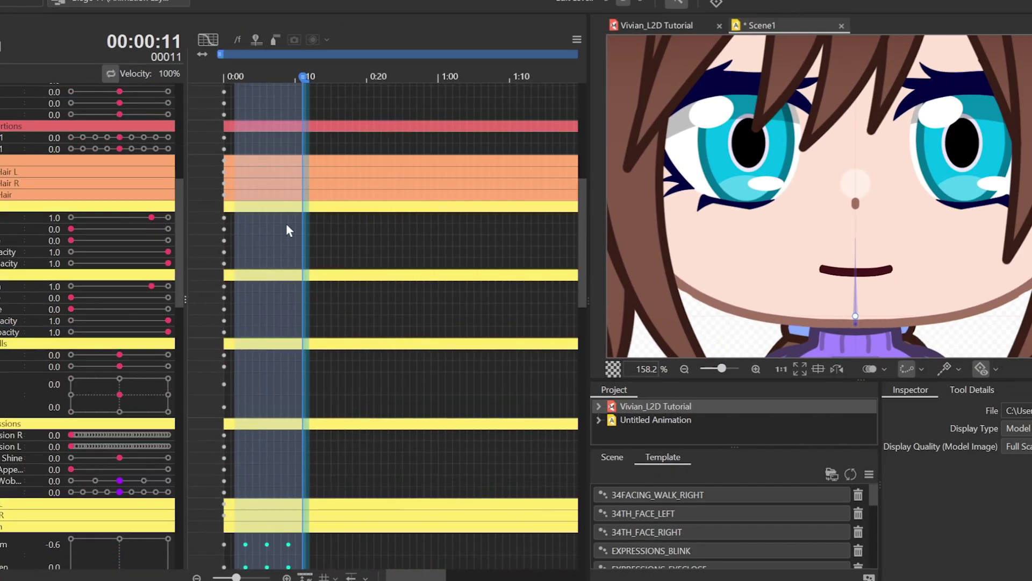
{"action": "scroll", "coordinate": [286, 224], "scroll_direction": "down", "scroll_amount": 3}
{"action": "left_click", "coordinate": [296, 284]}
{"action": "mouse_move", "coordinate": [296, 284]}
{"action": "left_mouse_down"}
{"action": "mouse_move", "coordinate": [257, 286]}
{"action": "mouse_move", "coordinate": [303, 294]}
{"action": "left_mouse_up"}
Key a round open mouth at frame 11 and a wide open mouth at frame 15
{"action": "left_click_drag", "start_coordinate": [136, 341], "coordinate": [189, 332]}
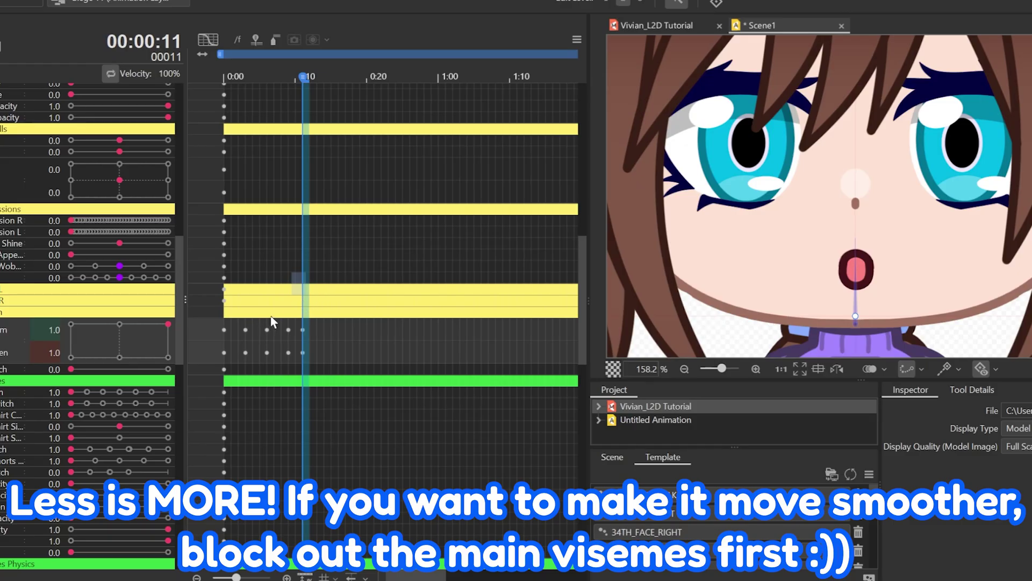
{"action": "scroll", "coordinate": [312, 287], "scroll_direction": "up", "scroll_amount": 5}
{"action": "scroll", "coordinate": [314, 282], "scroll_direction": "up", "scroll_amount": 5}
{"action": "left_click_drag", "start_coordinate": [322, 262], "coordinate": [332, 249]}
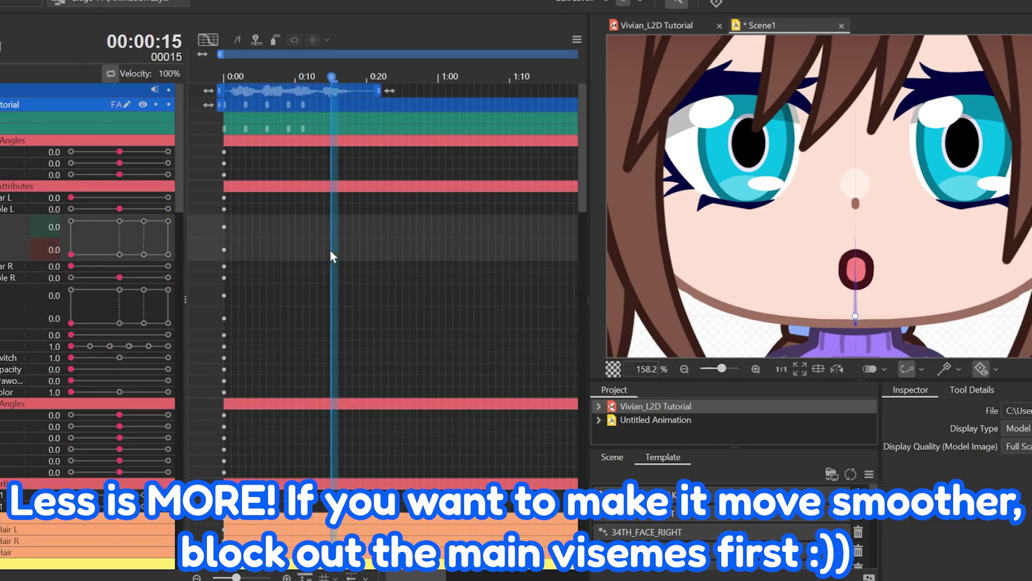
{"action": "scroll", "coordinate": [84, 452], "scroll_direction": "down", "scroll_amount": 5}
{"action": "scroll", "coordinate": [98, 425], "scroll_direction": "down", "scroll_amount": 5}
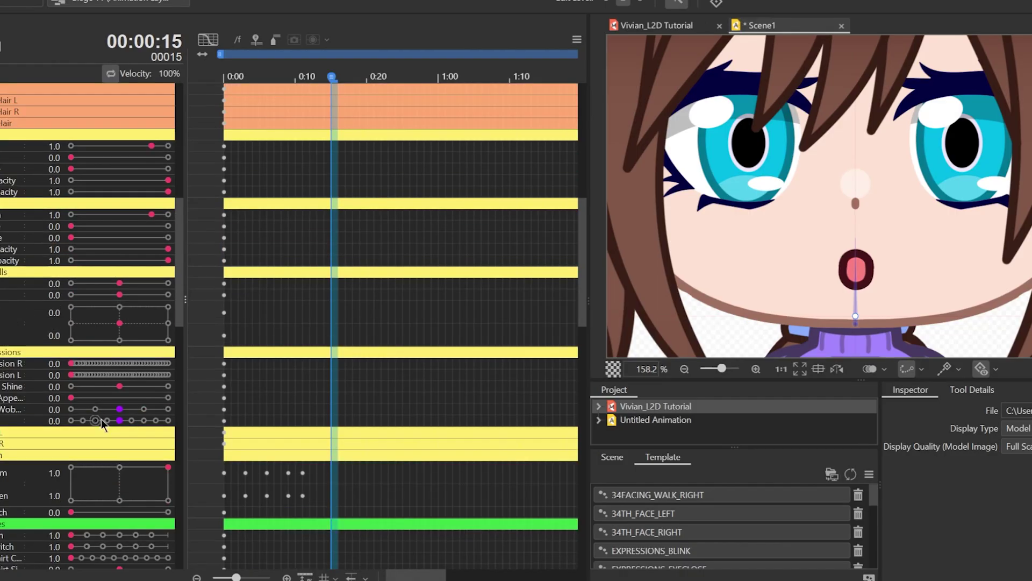
{"action": "scroll", "coordinate": [102, 480], "scroll_direction": "up", "scroll_amount": 2}
{"action": "left_click_drag", "start_coordinate": [125, 535], "coordinate": [117, 532]}
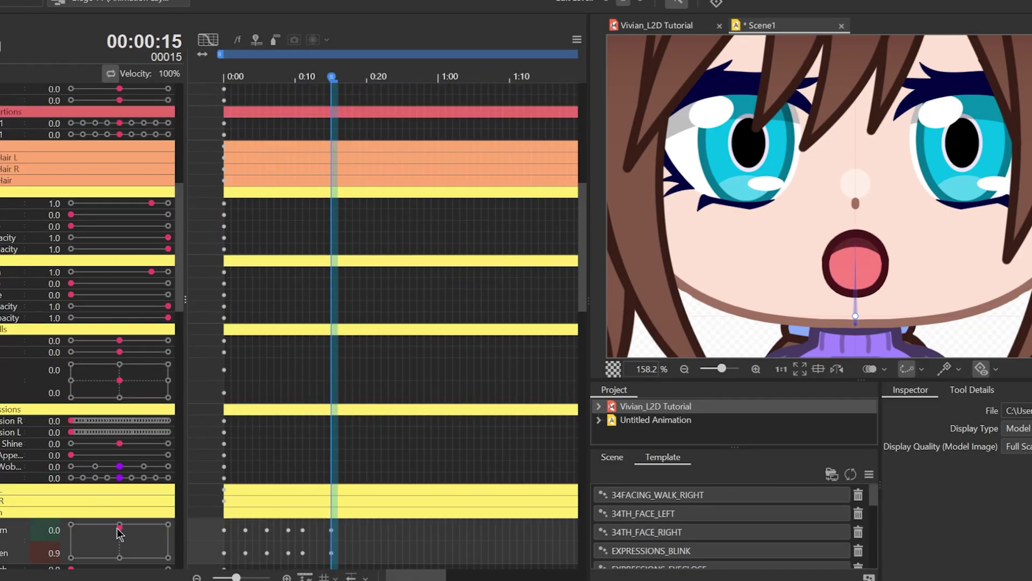
{"action": "left_click_drag", "start_coordinate": [308, 475], "coordinate": [319, 475]}
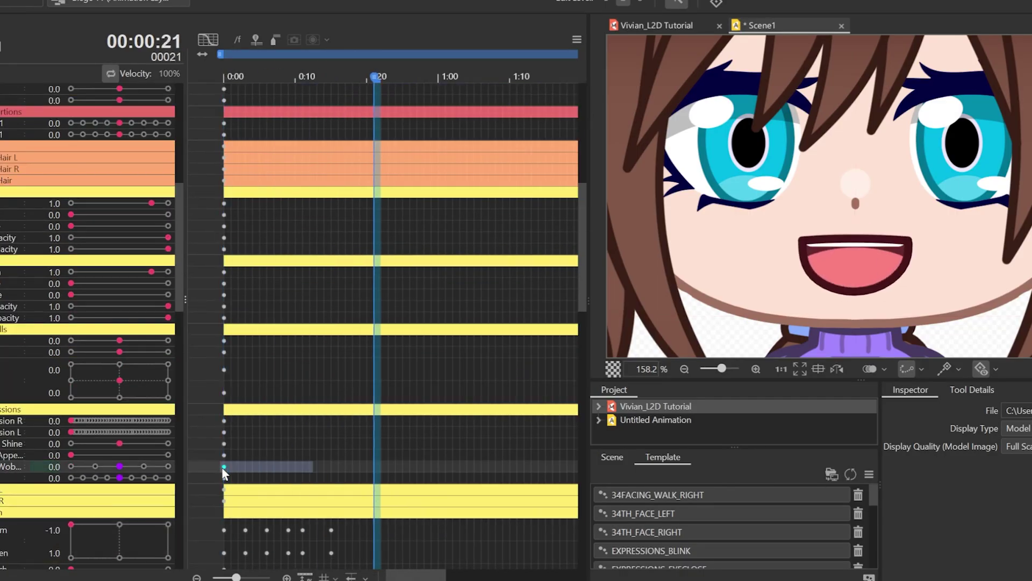
{"action": "scroll", "coordinate": [121, 387], "scroll_direction": "down", "scroll_amount": 5}
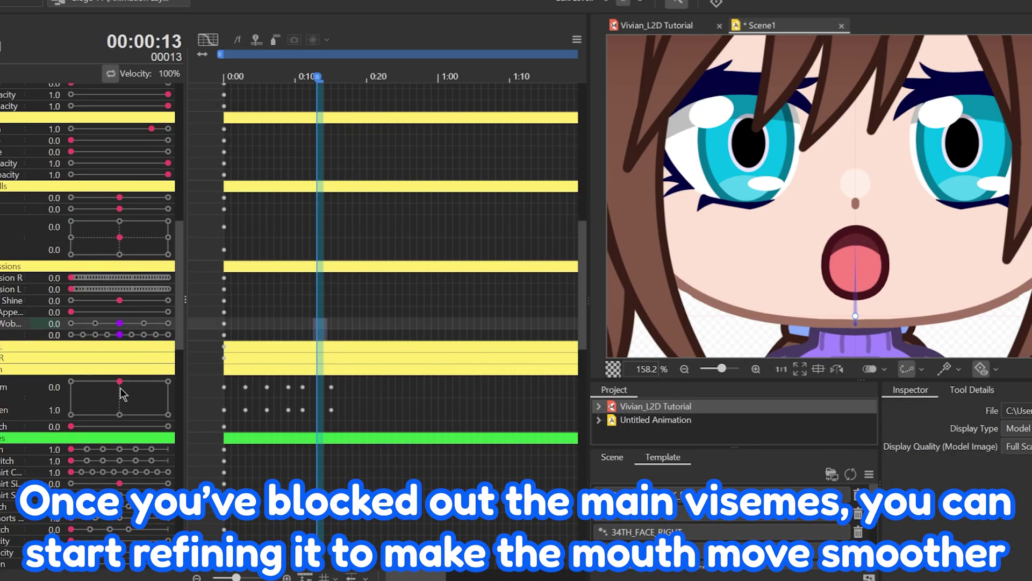
{"action": "left_click_drag", "start_coordinate": [120, 384], "coordinate": [156, 387]}
Rekey the mouth shape at frame 4, preview the motion through frame 21, and deselect
{"action": "left_click", "coordinate": [249, 347]}
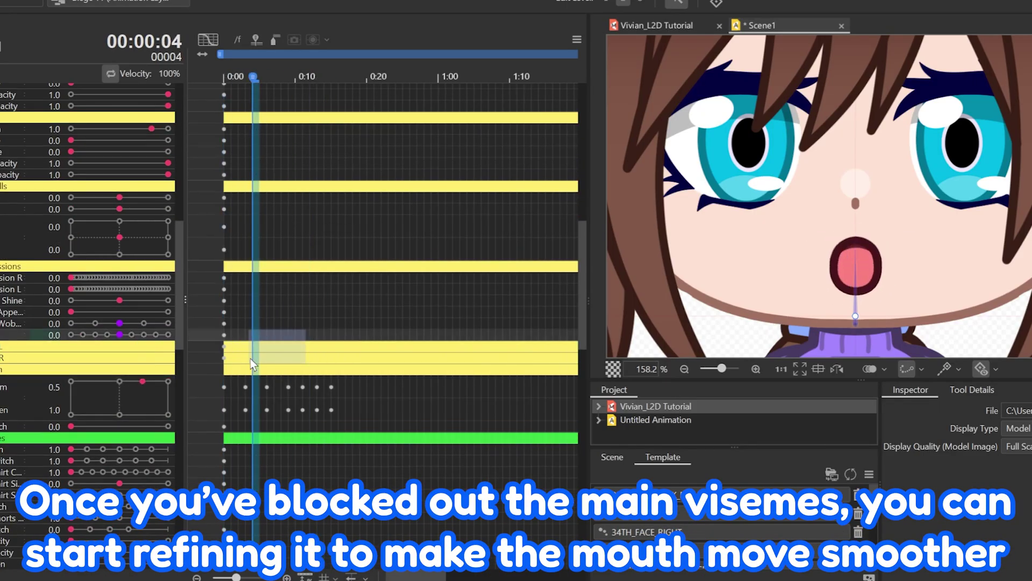
{"action": "left_click_drag", "start_coordinate": [250, 358], "coordinate": [259, 358]}
{"action": "left_click_drag", "start_coordinate": [87, 423], "coordinate": [122, 403]}
{"action": "left_click", "coordinate": [284, 352]}
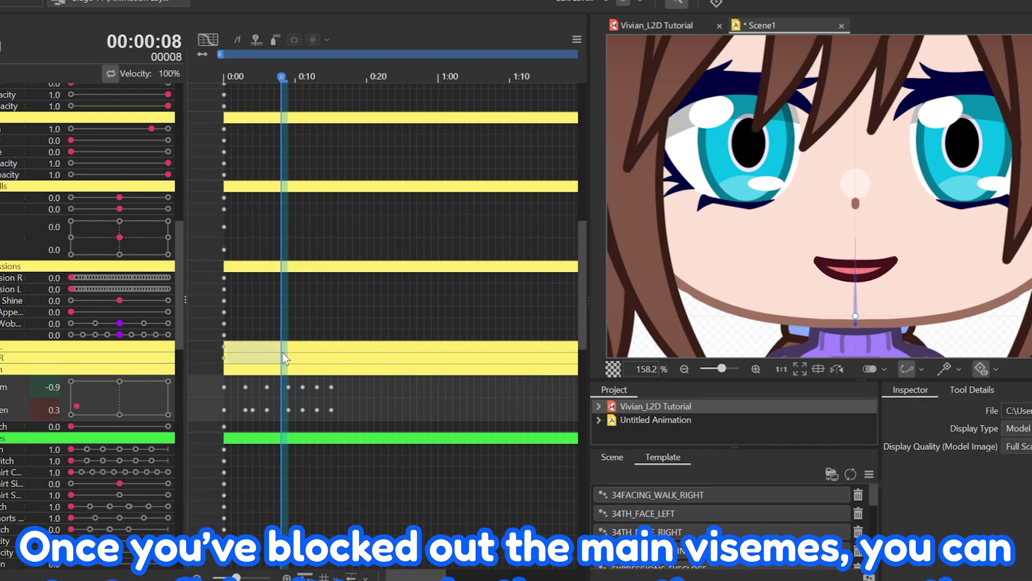
{"action": "left_click", "coordinate": [219, 357]}
{"action": "mouse_move", "coordinate": [219, 358]}
{"action": "left_mouse_down"}
{"action": "mouse_move", "coordinate": [311, 367]}
{"action": "mouse_move", "coordinate": [346, 386]}
{"action": "left_mouse_up"}
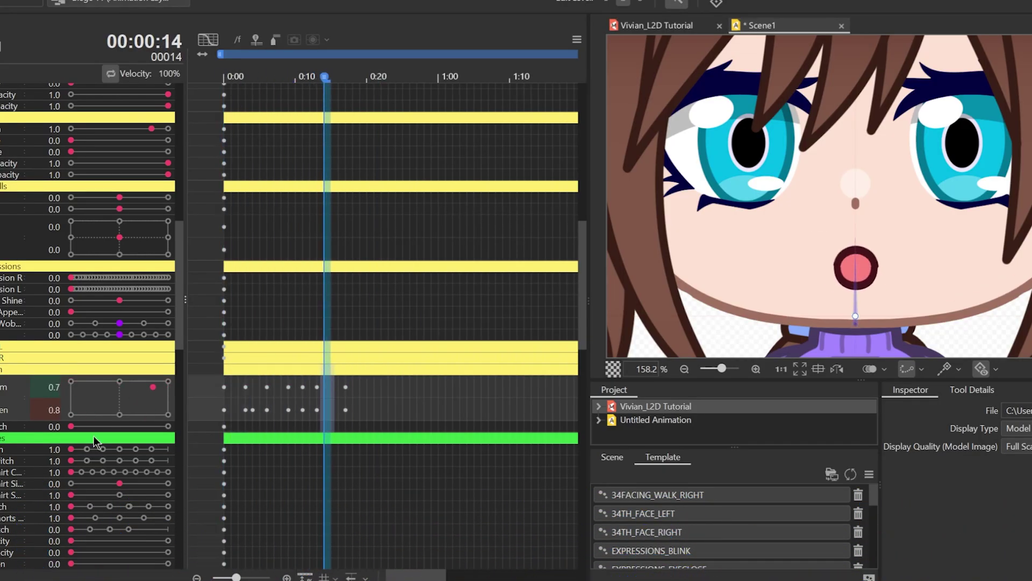
{"action": "mouse_move", "coordinate": [323, 340]}
{"action": "left_mouse_down"}
{"action": "mouse_move", "coordinate": [244, 347]}
{"action": "mouse_move", "coordinate": [397, 346]}
{"action": "mouse_move", "coordinate": [396, 415]}
{"action": "left_mouse_up"}
{"action": "left_click", "coordinate": [262, 345]}
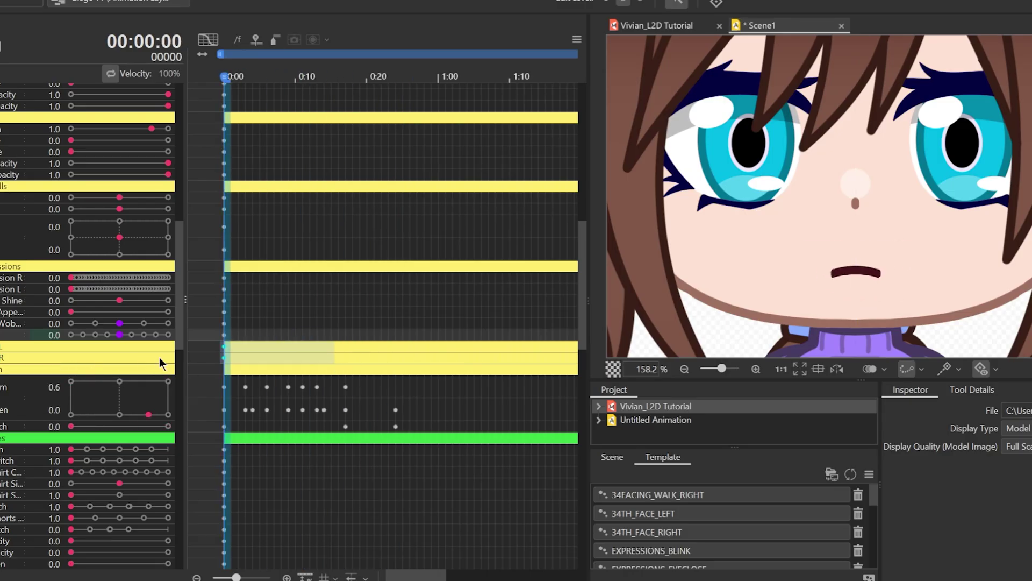
{"action": "scroll", "coordinate": [354, 356], "scroll_direction": "up", "scroll_amount": 5}
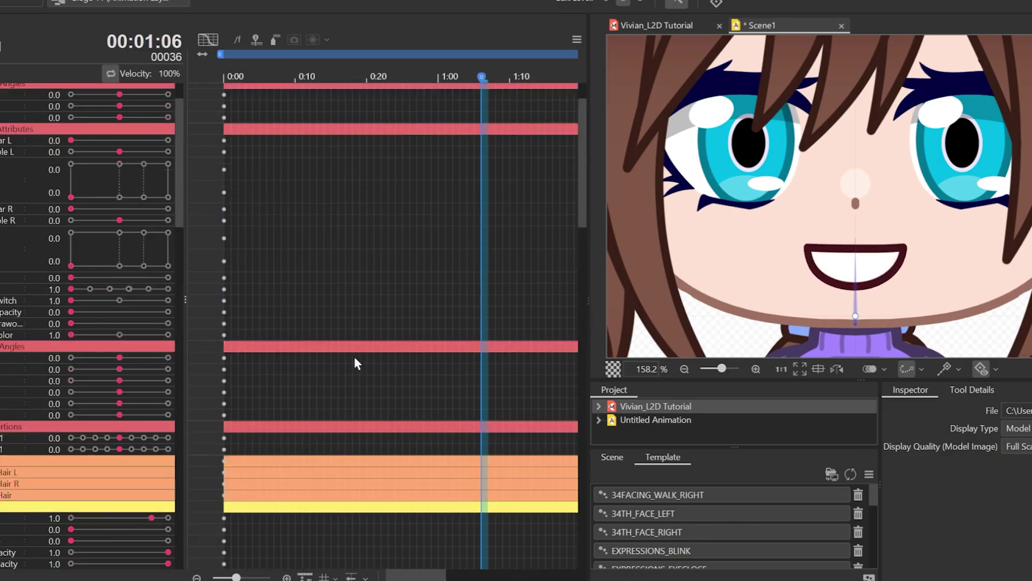
{"action": "left_click_drag", "start_coordinate": [342, 353], "coordinate": [222, 386]}
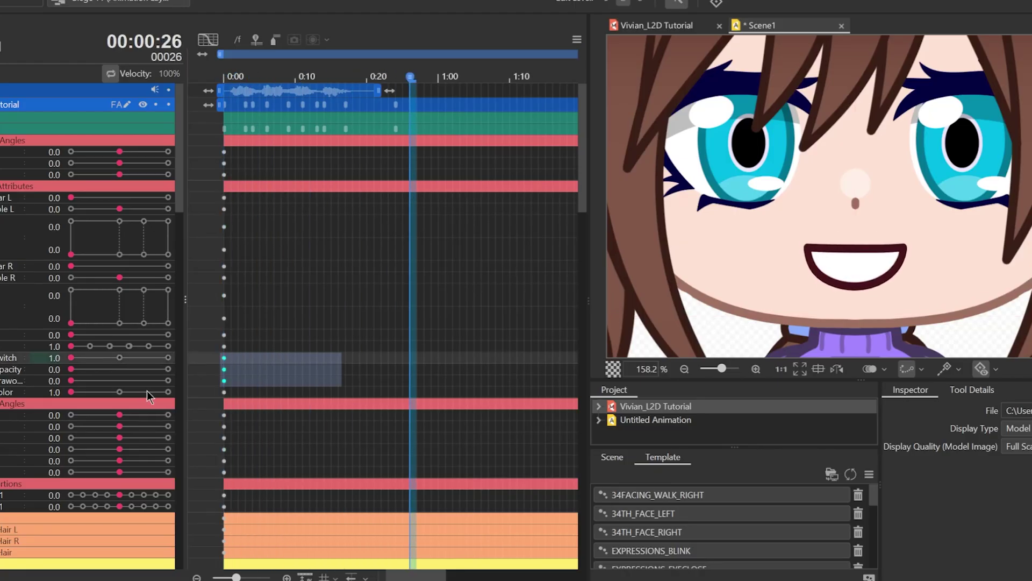
{"action": "scroll", "coordinate": [319, 408], "scroll_direction": "down", "scroll_amount": 5}
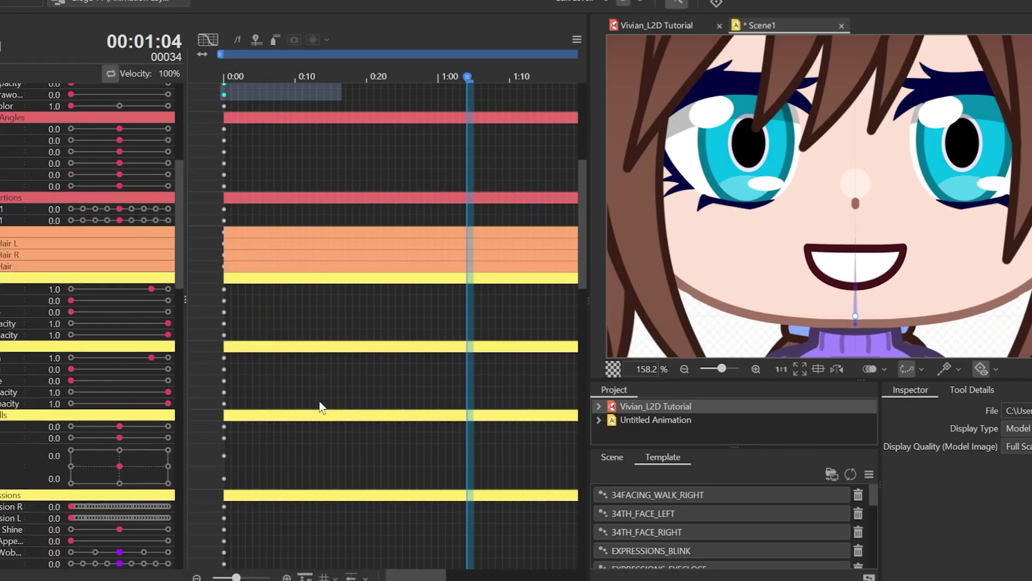
{"action": "scroll", "coordinate": [424, 440], "scroll_direction": "down", "scroll_amount": 4}
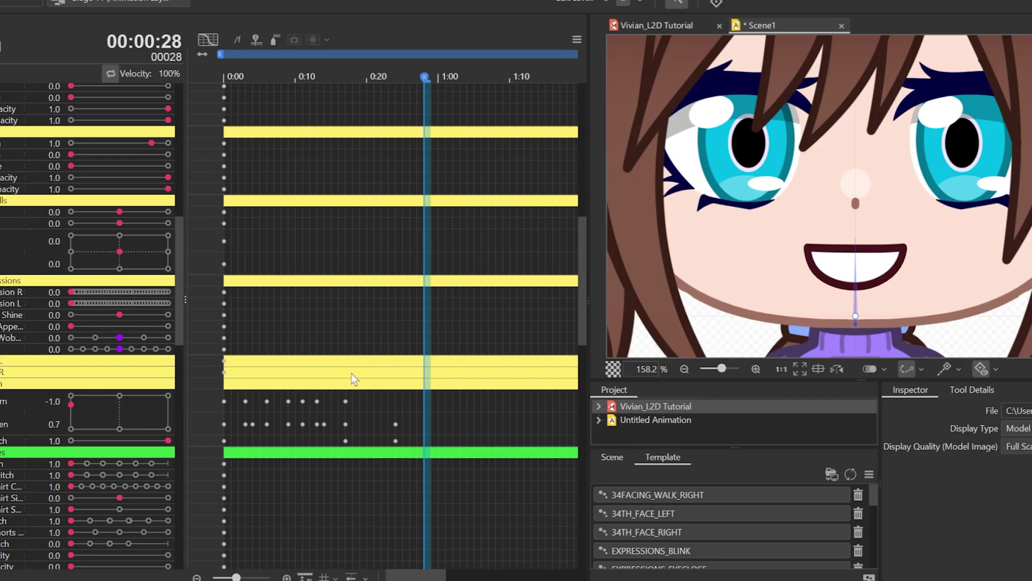